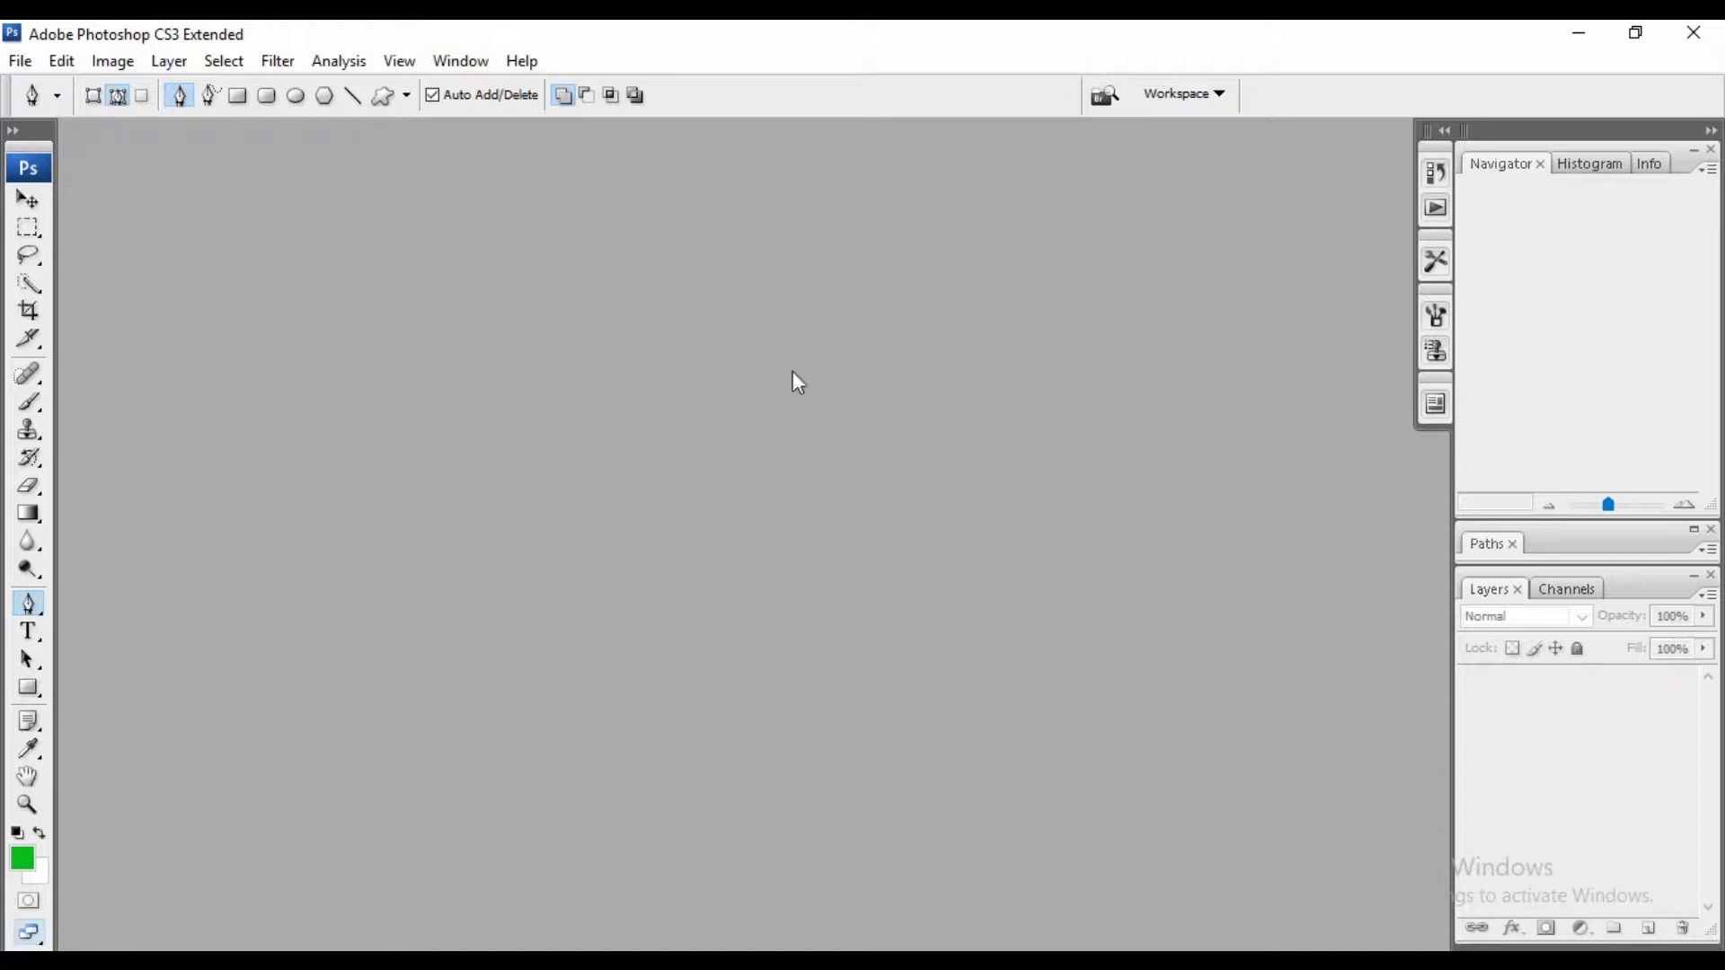
Open the Desktop photo eibgv7kctah62iddzywm.jpg of the man in a suit.
click(20, 61)
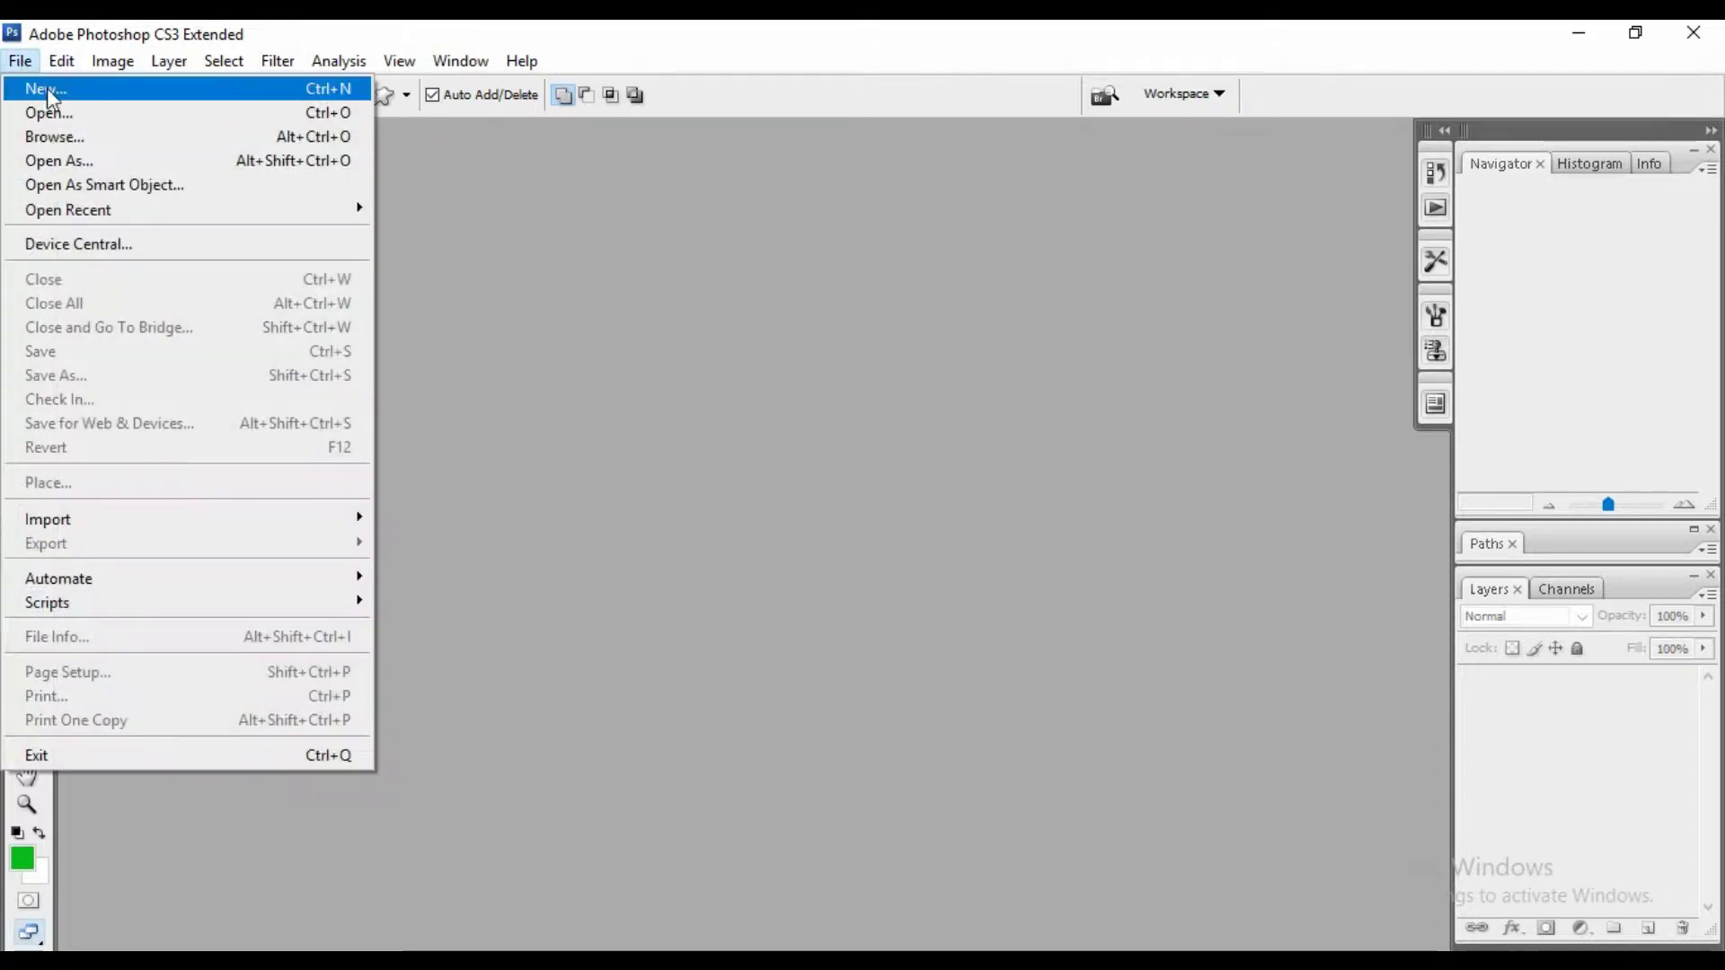
click(54, 111)
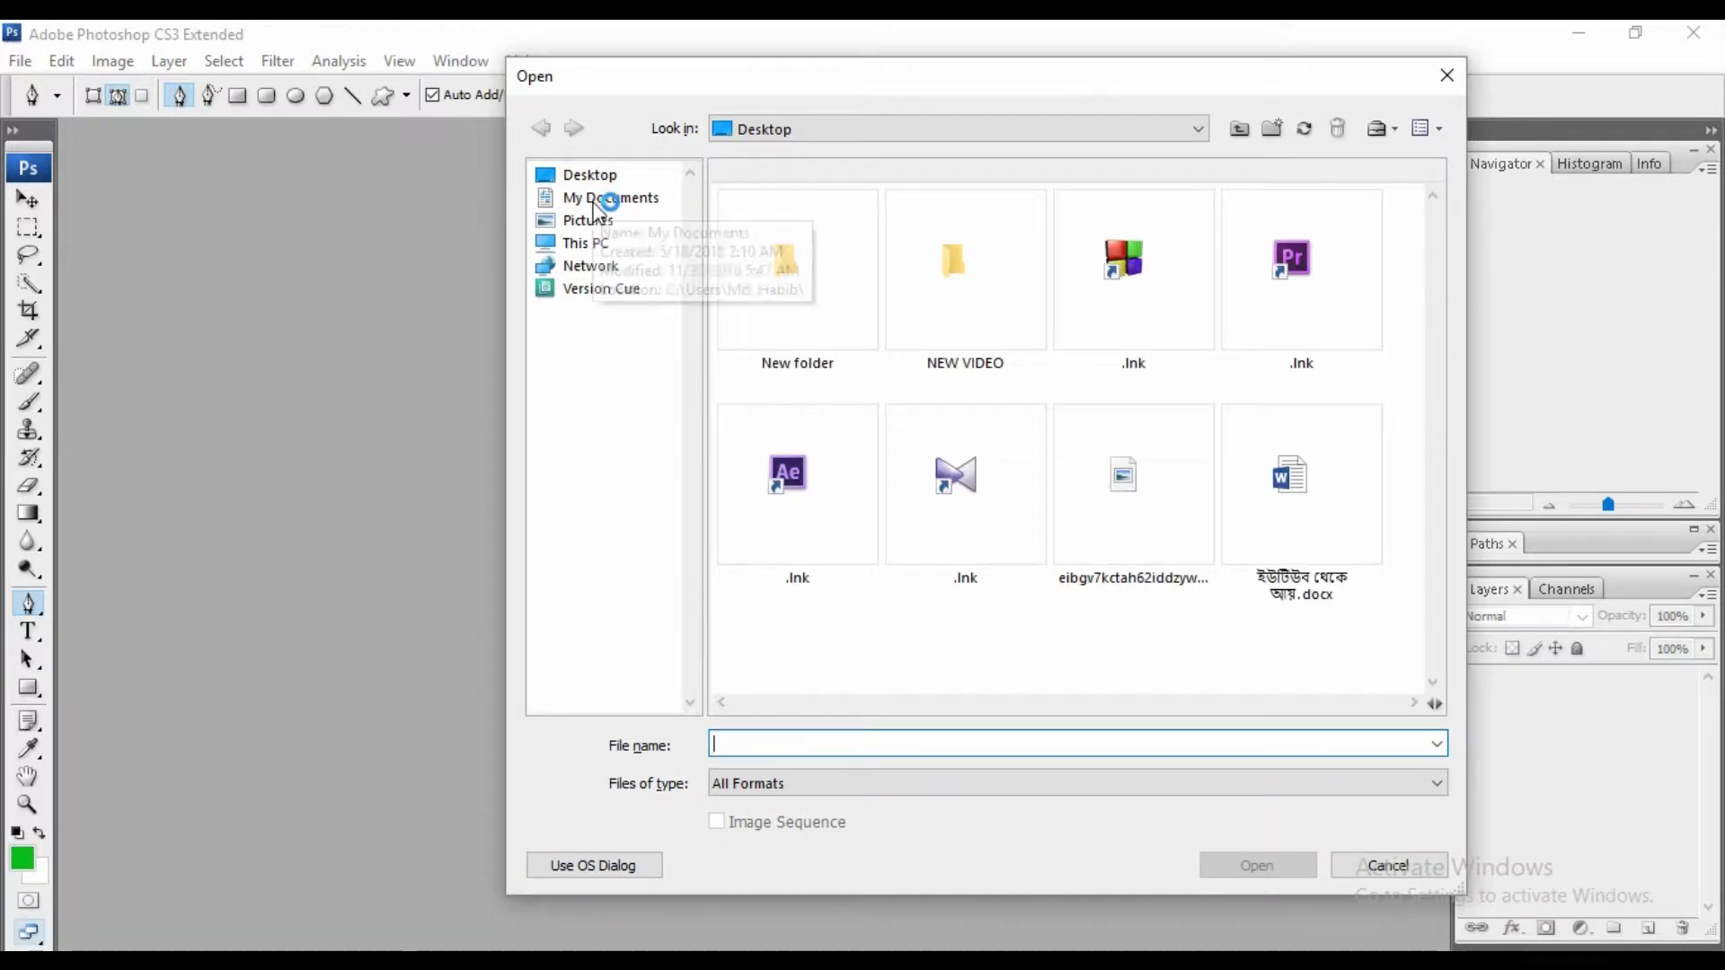
click(593, 176)
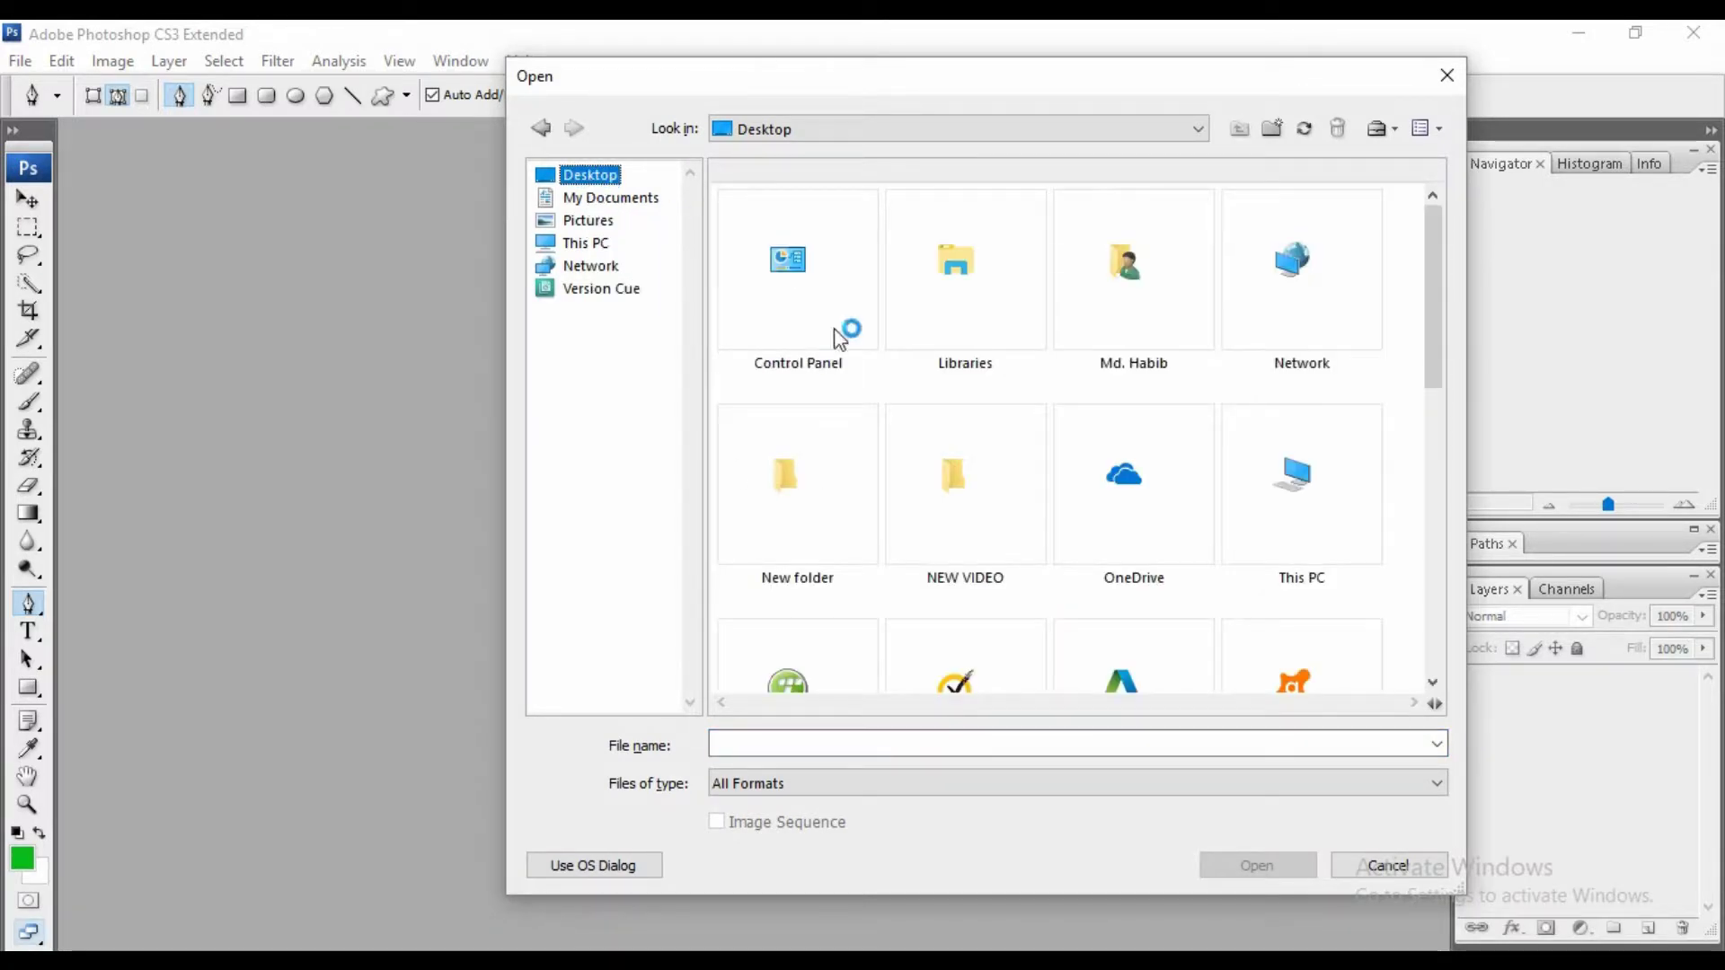
scroll(1161, 586, down, 1)
scroll(1161, 584, down, 1)
scroll(1161, 584, down, 2)
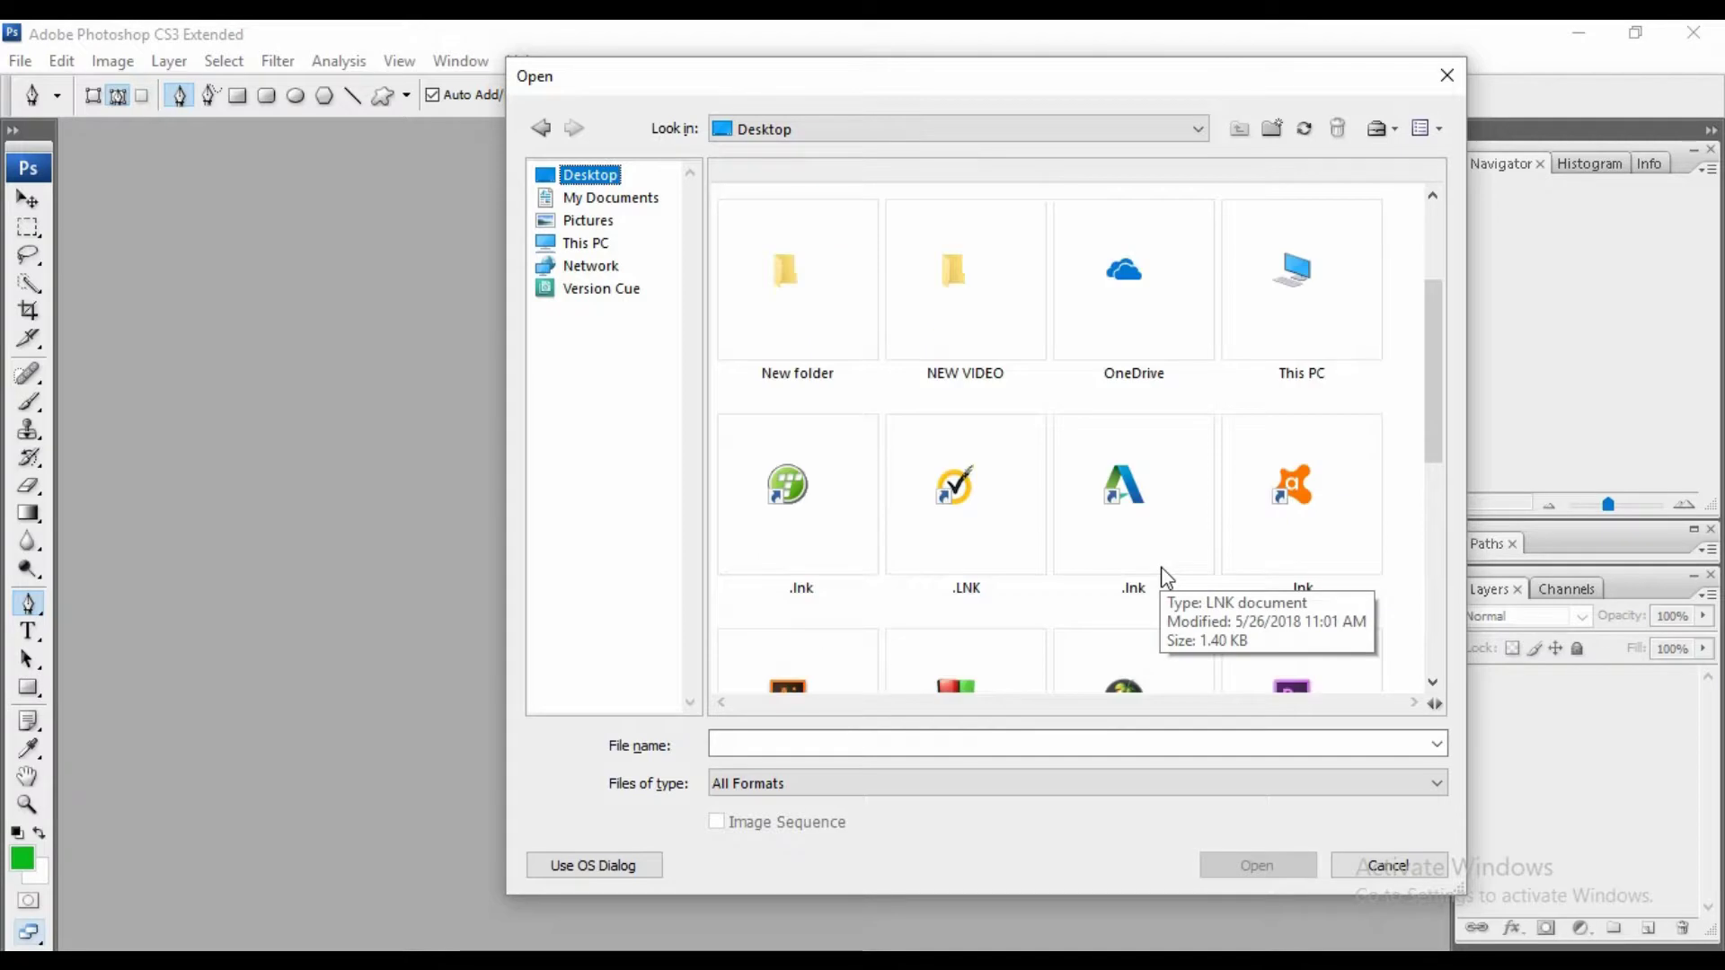
scroll(1166, 582, down, 1)
scroll(1165, 580, down, 2)
scroll(1163, 579, down, 1)
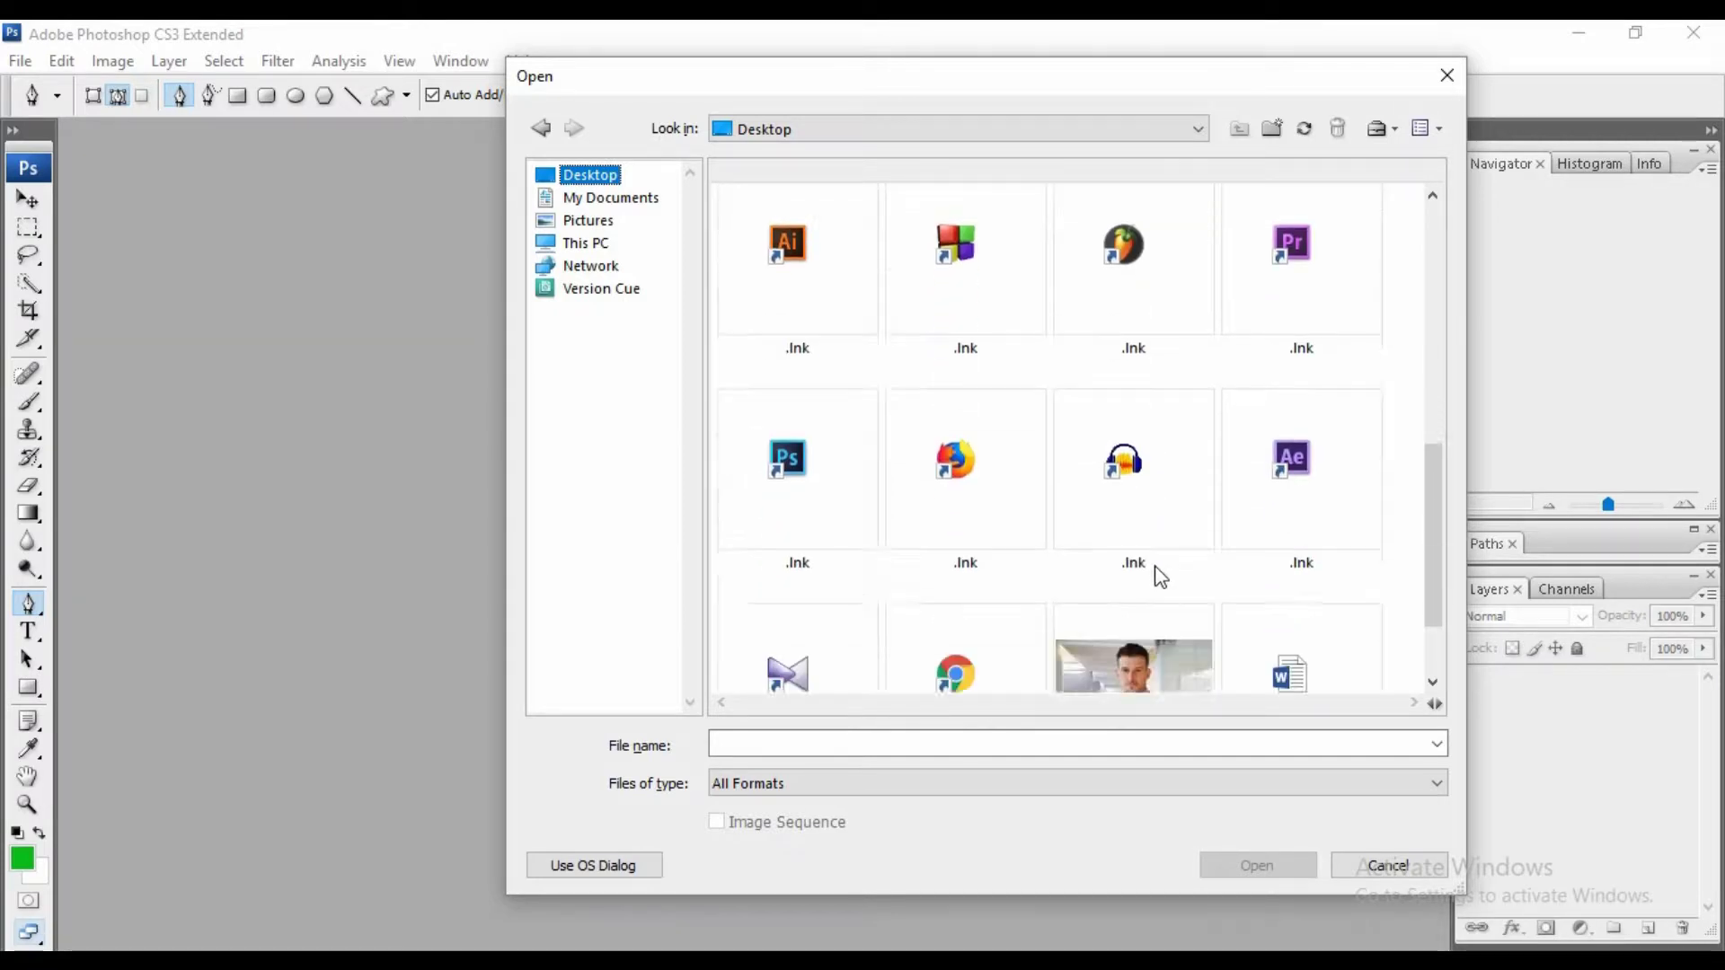
scroll(1160, 575, down, 1)
click(1156, 562)
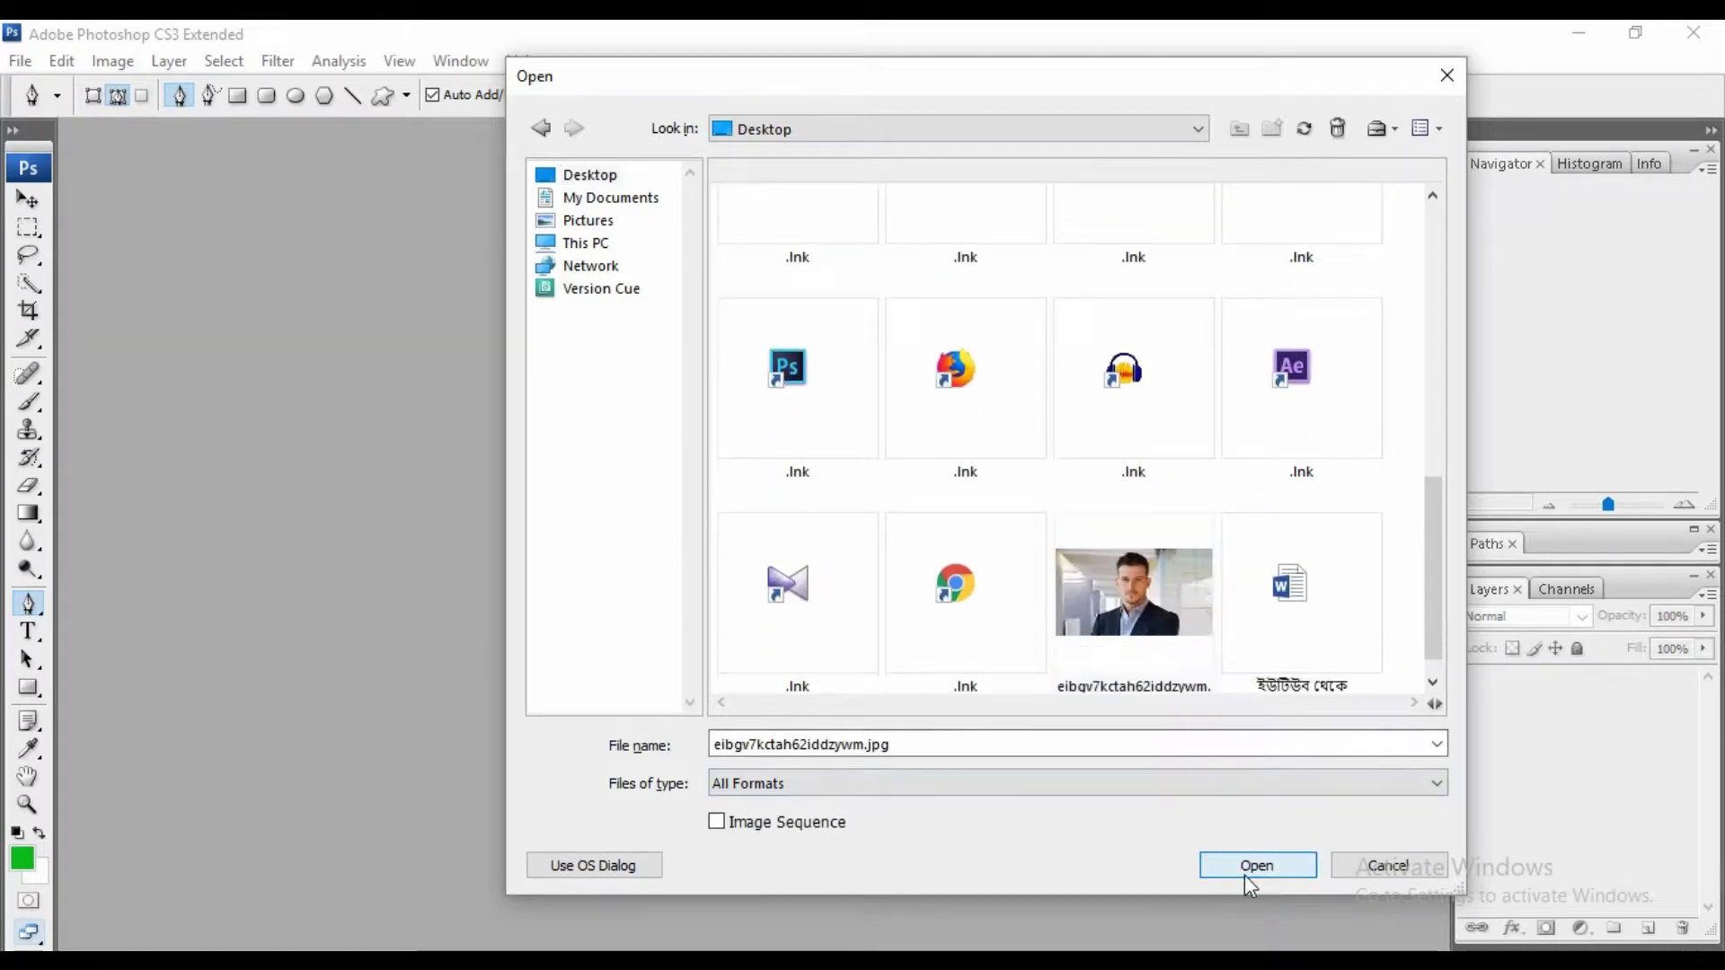
click(1244, 871)
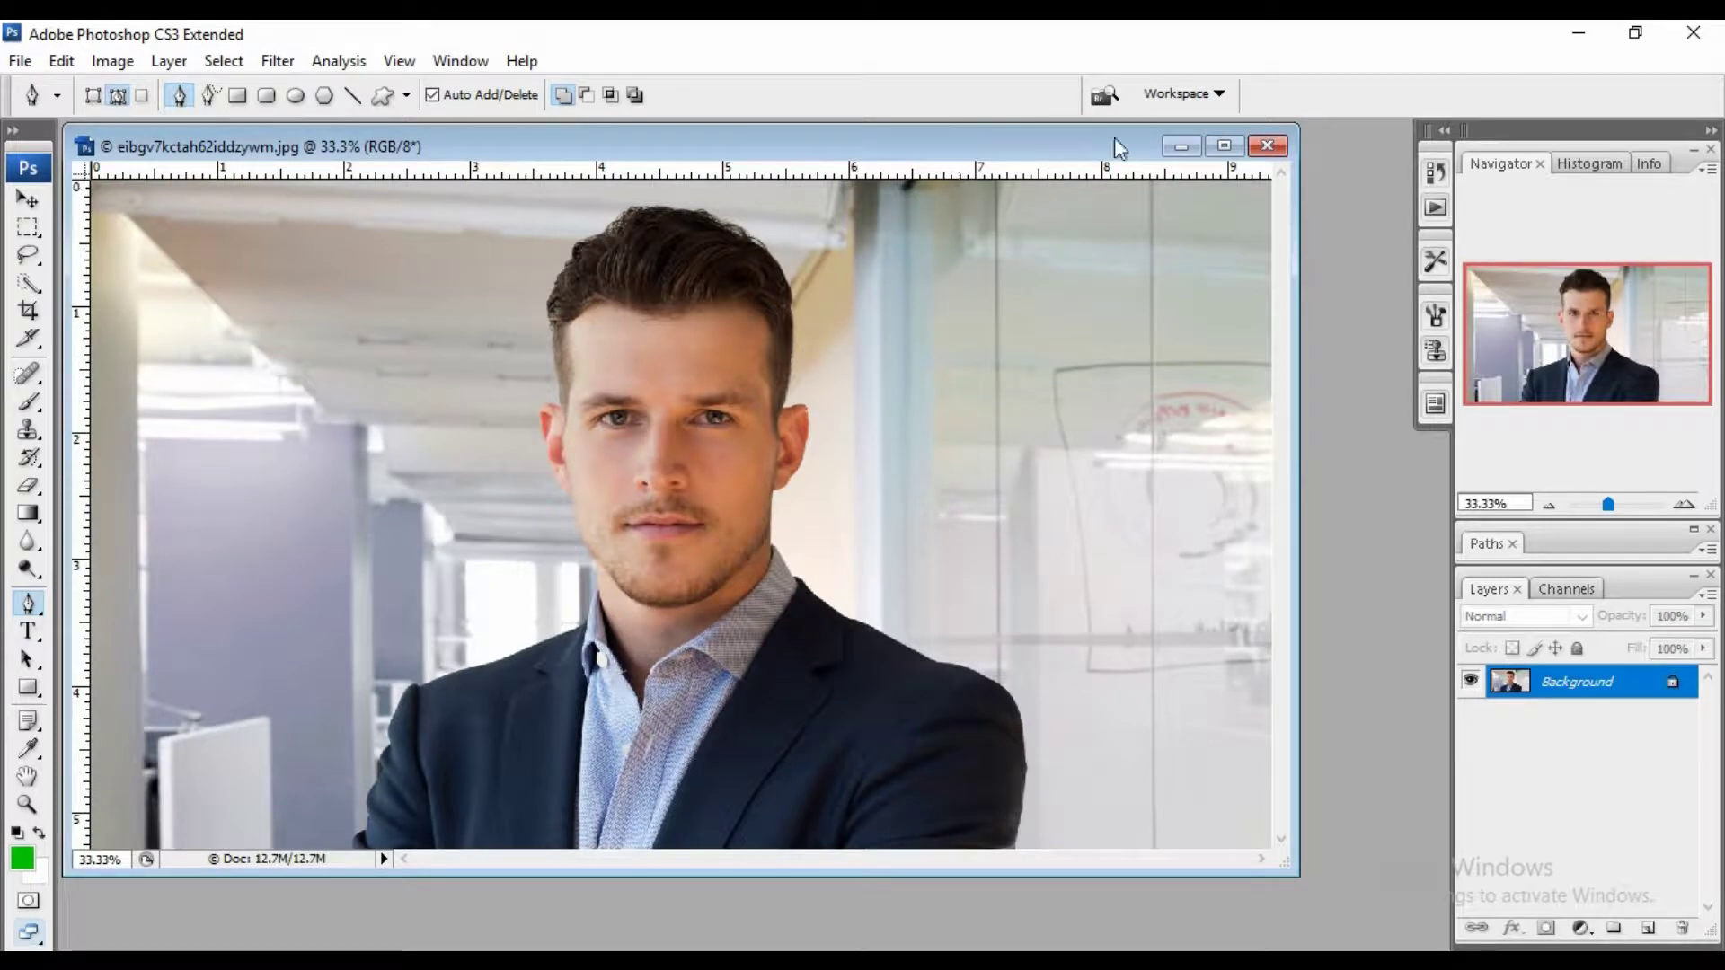
Maximize the portrait, switch to full screen with menu bar, and zoom in.
click(1224, 146)
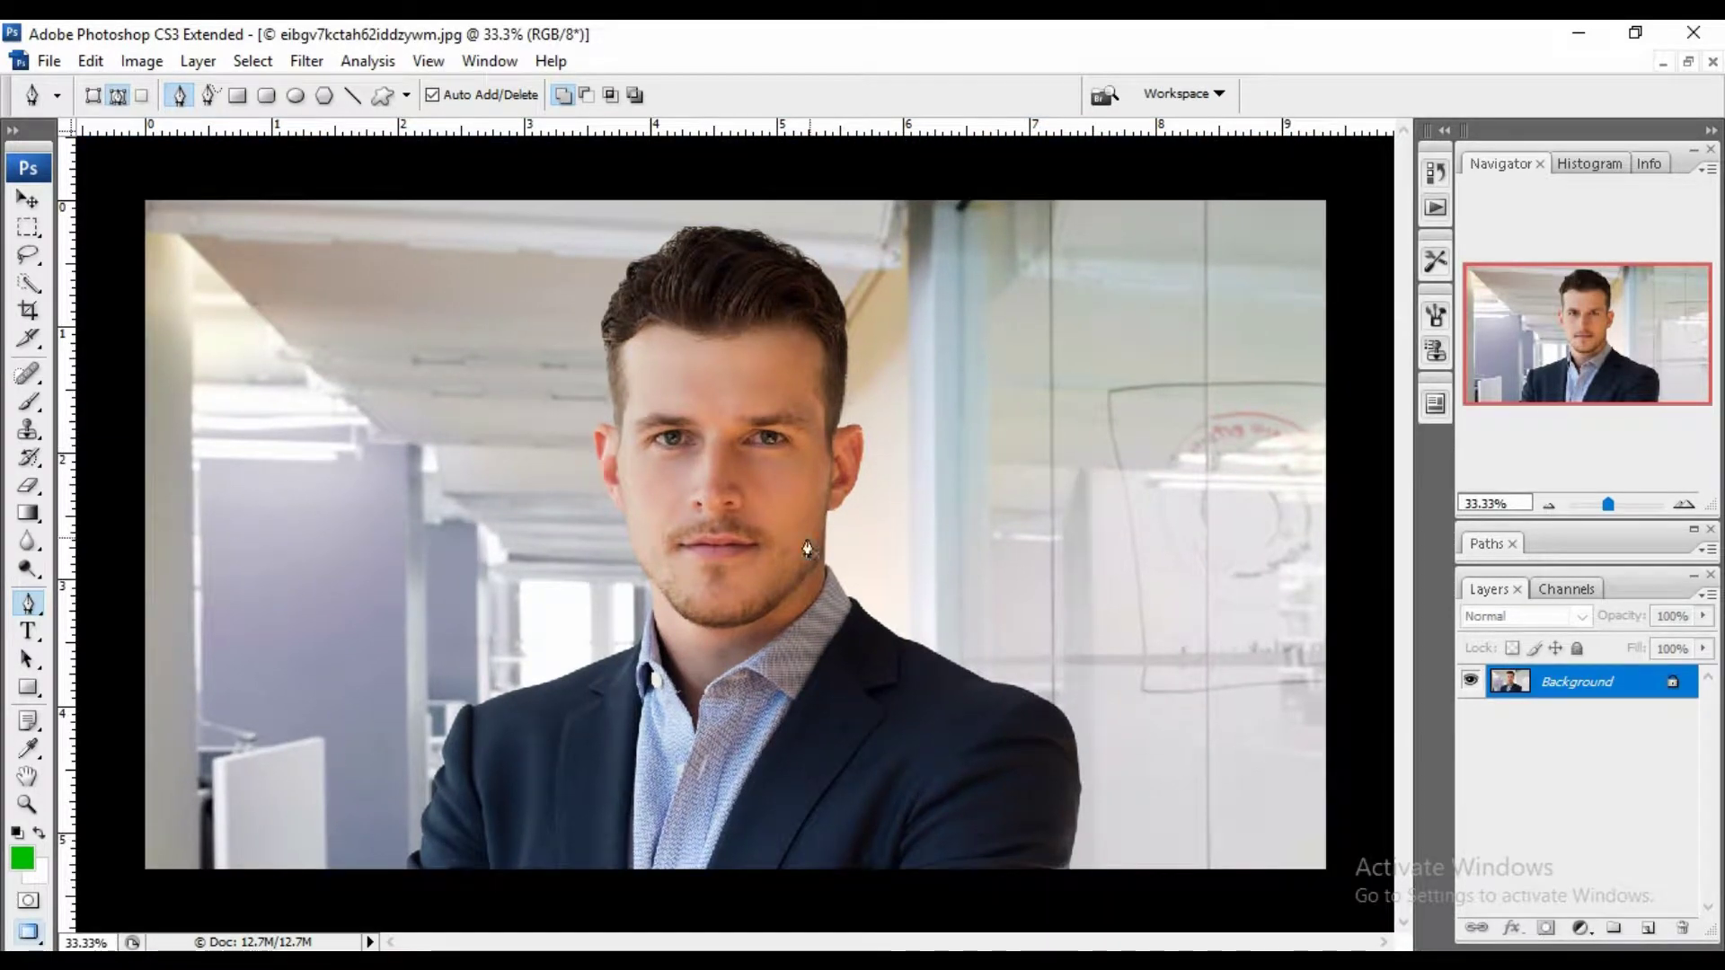
key(f)
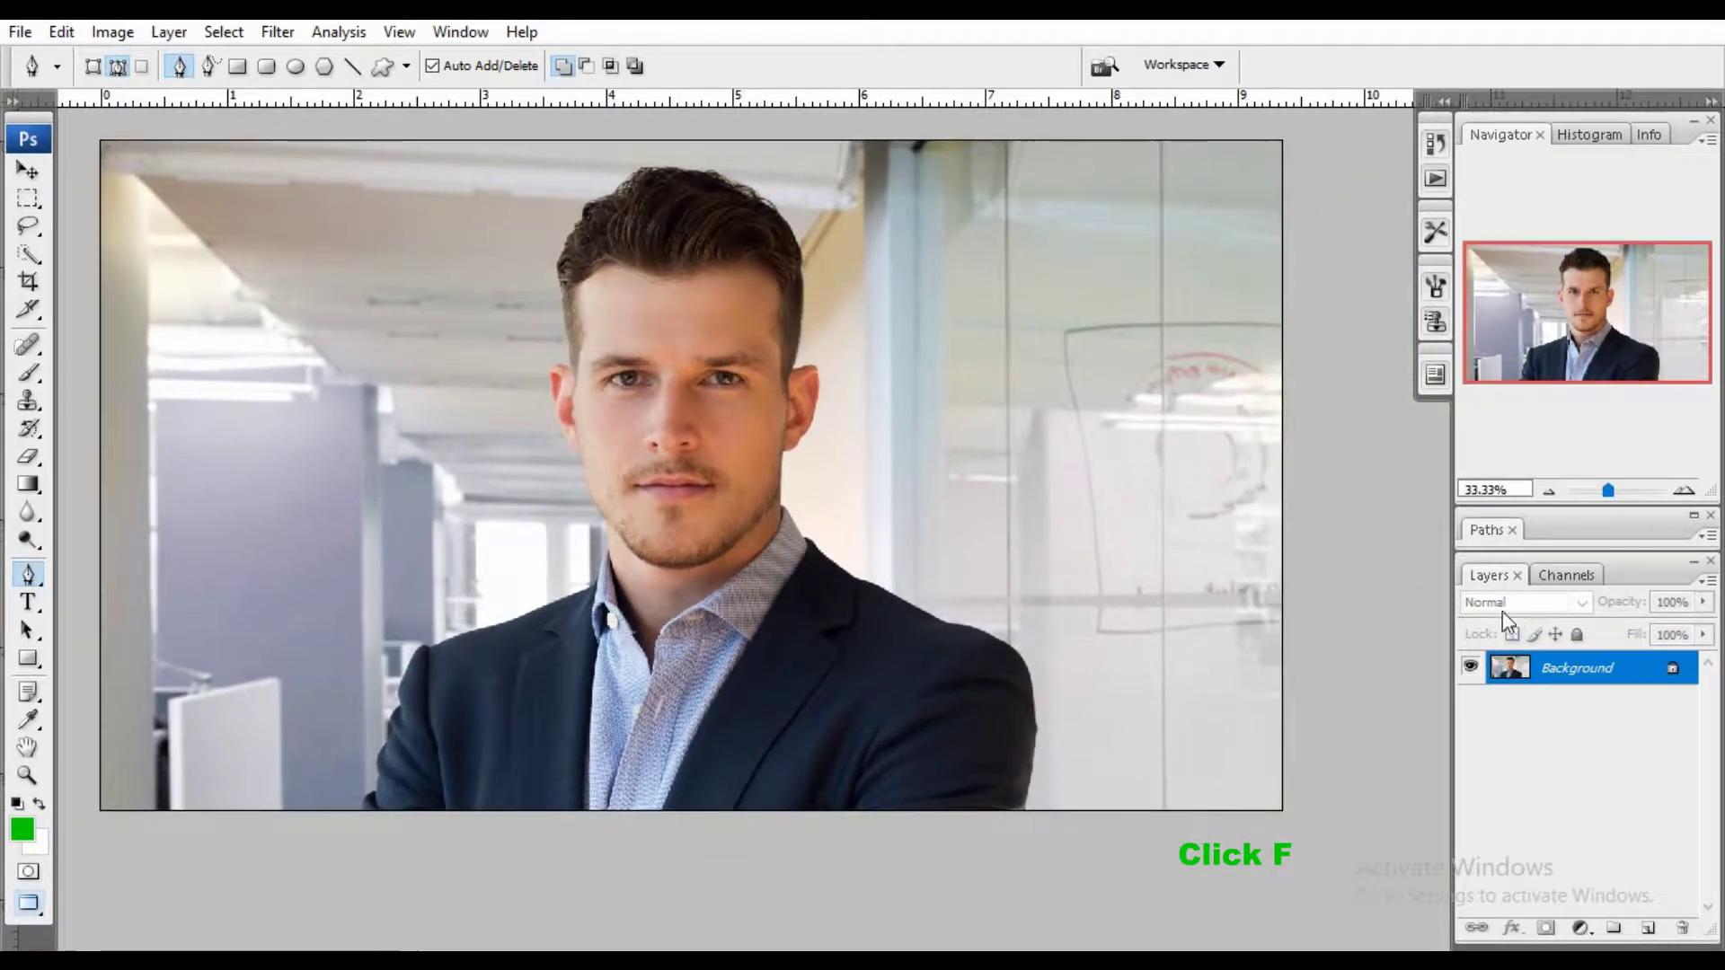
scroll(1001, 809, up, 3)
scroll(1001, 806, up, 3)
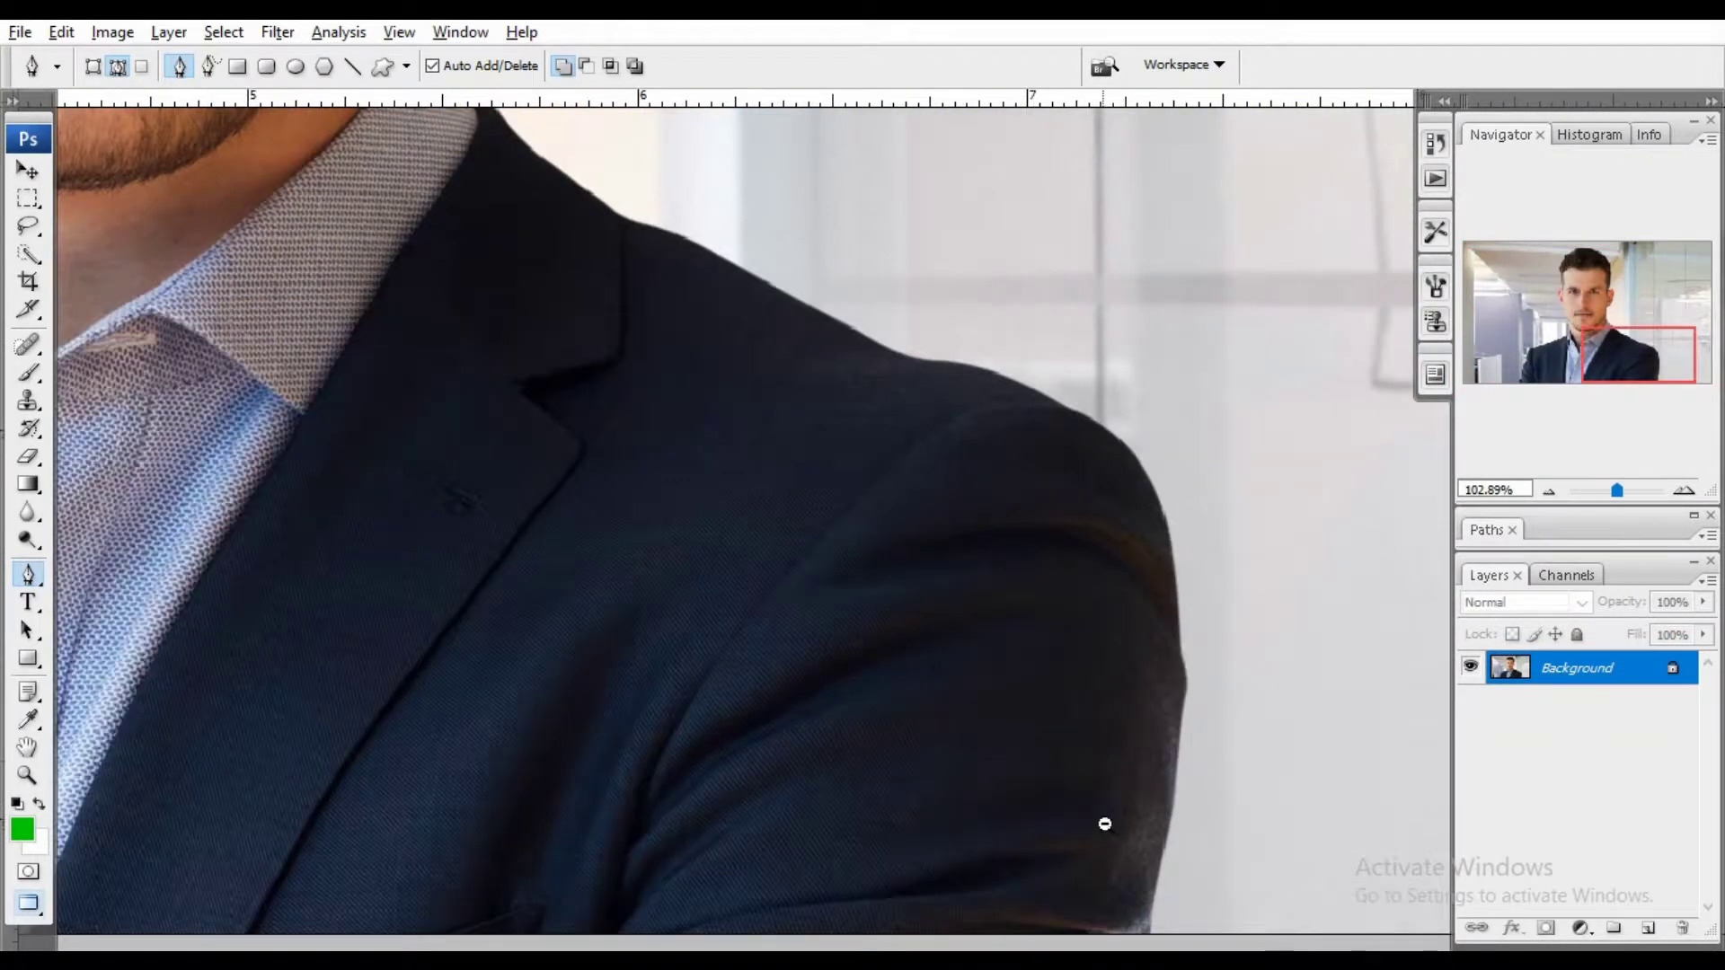
scroll(1106, 820, up, 2)
scroll(859, 530, up, 1)
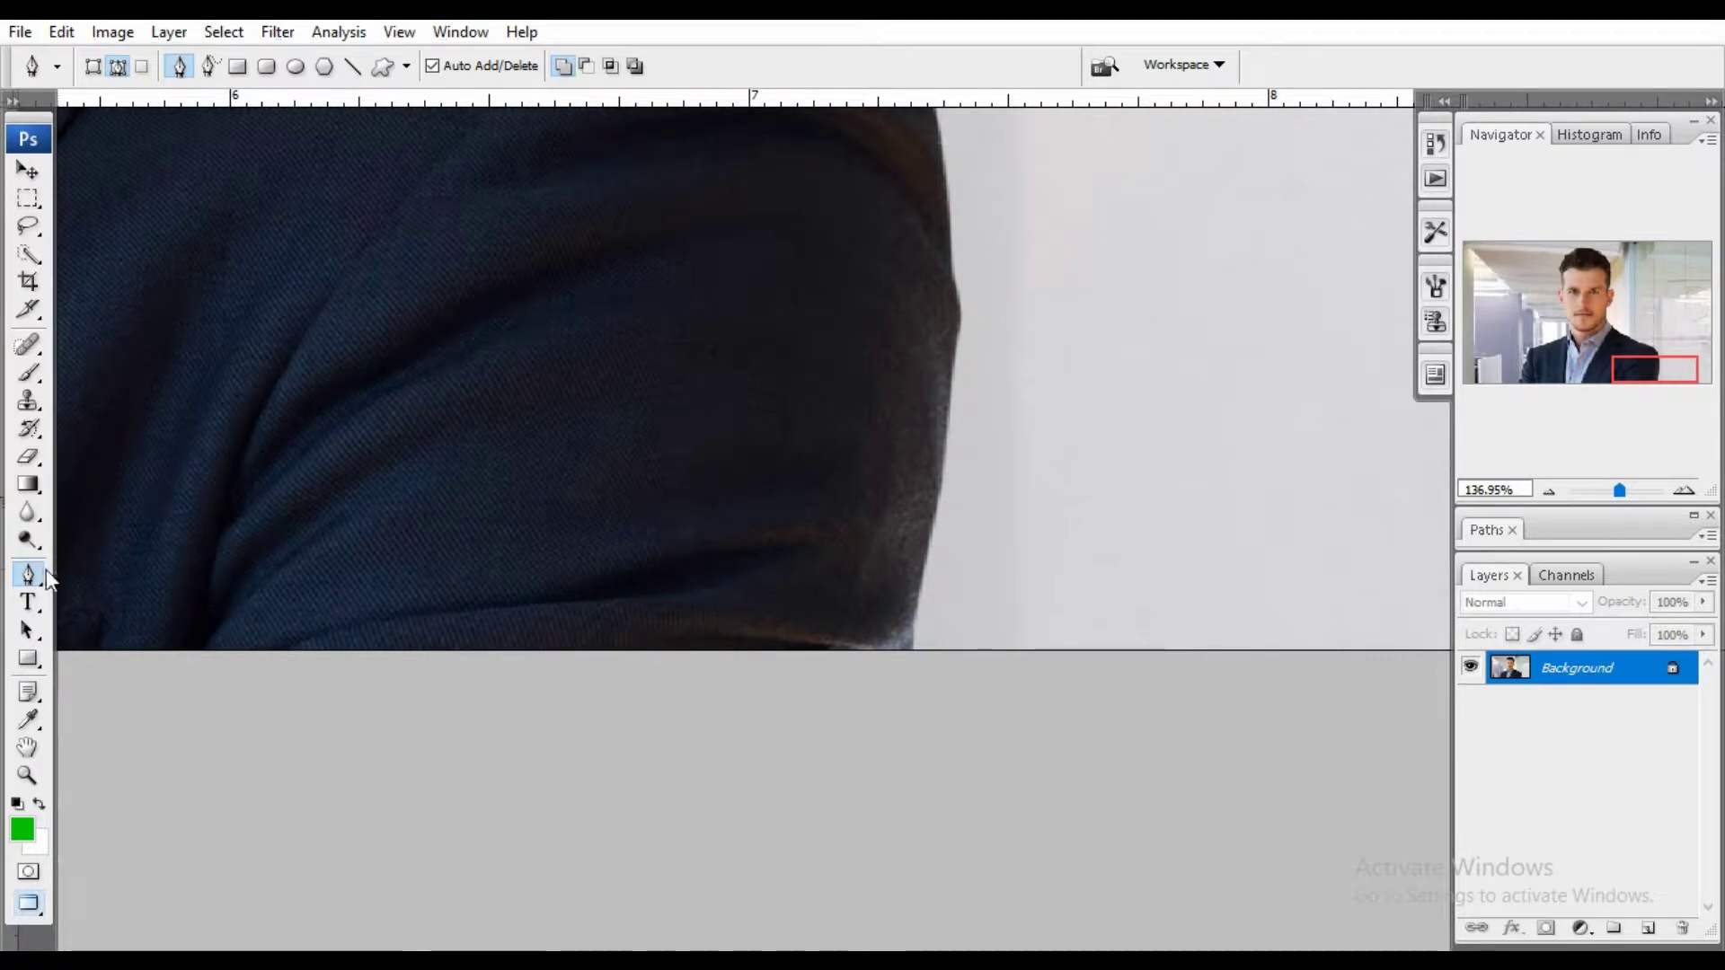
Select the standard Pen Tool and zoom closer on the jacket's lower right edge.
right_click(24, 580)
click(123, 575)
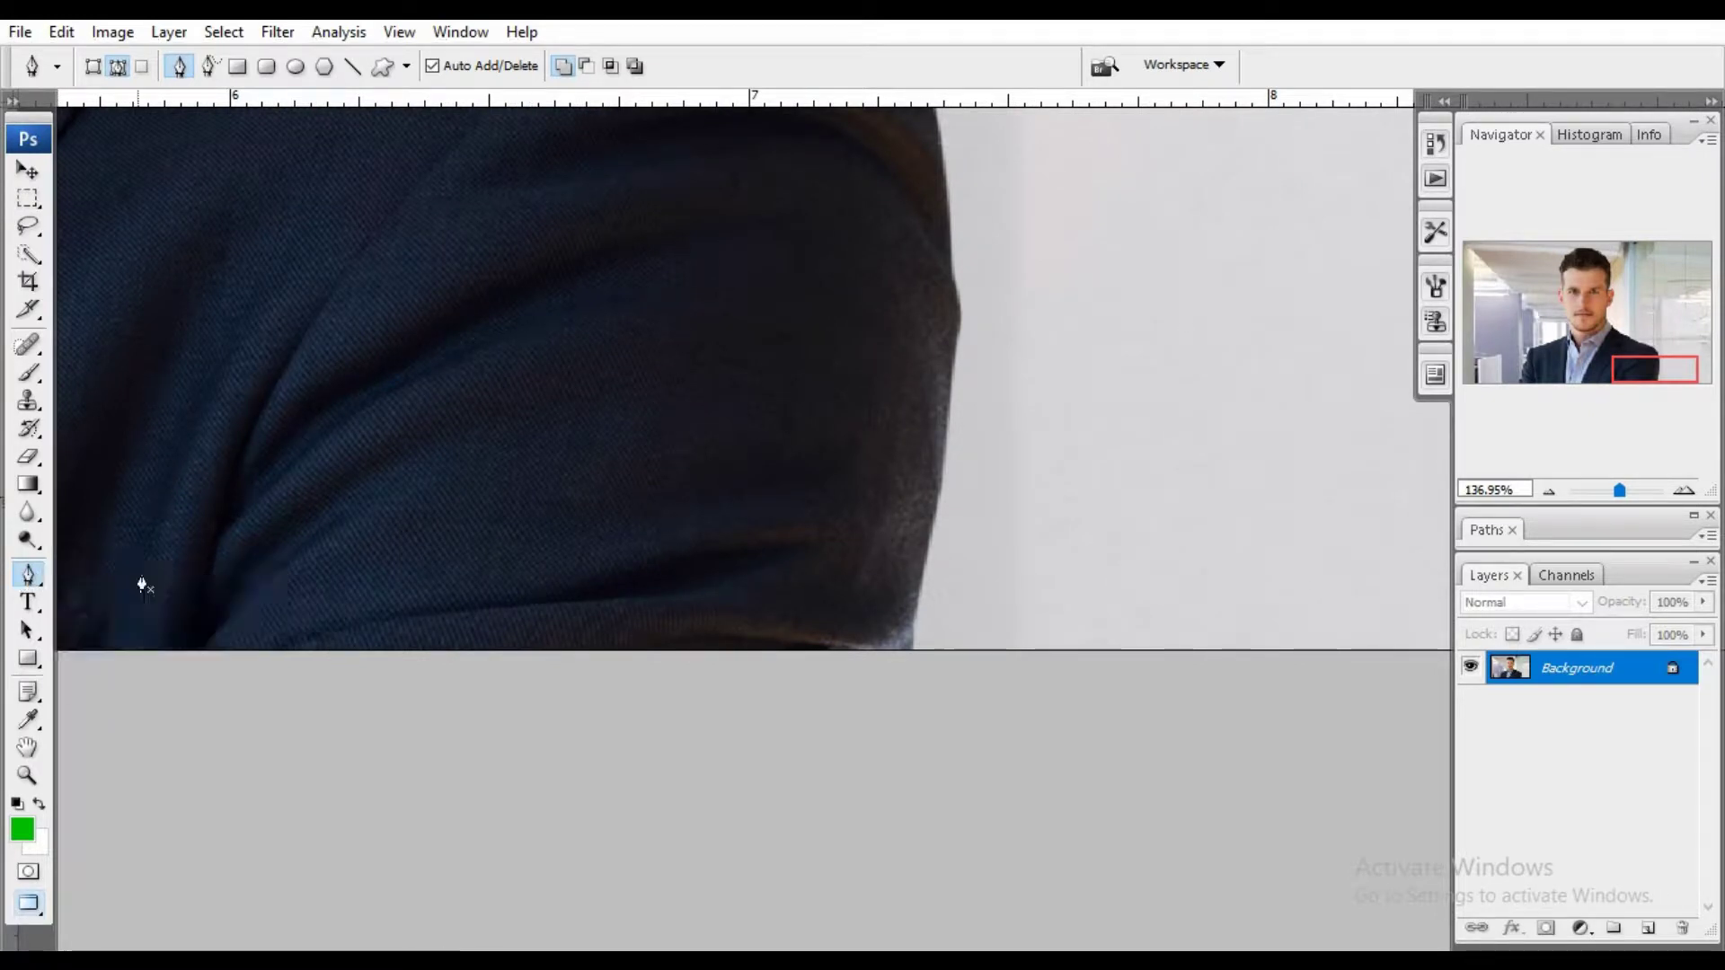
scroll(805, 636, up, 1)
scroll(697, 694, up, 1)
scroll(710, 657, up, 1)
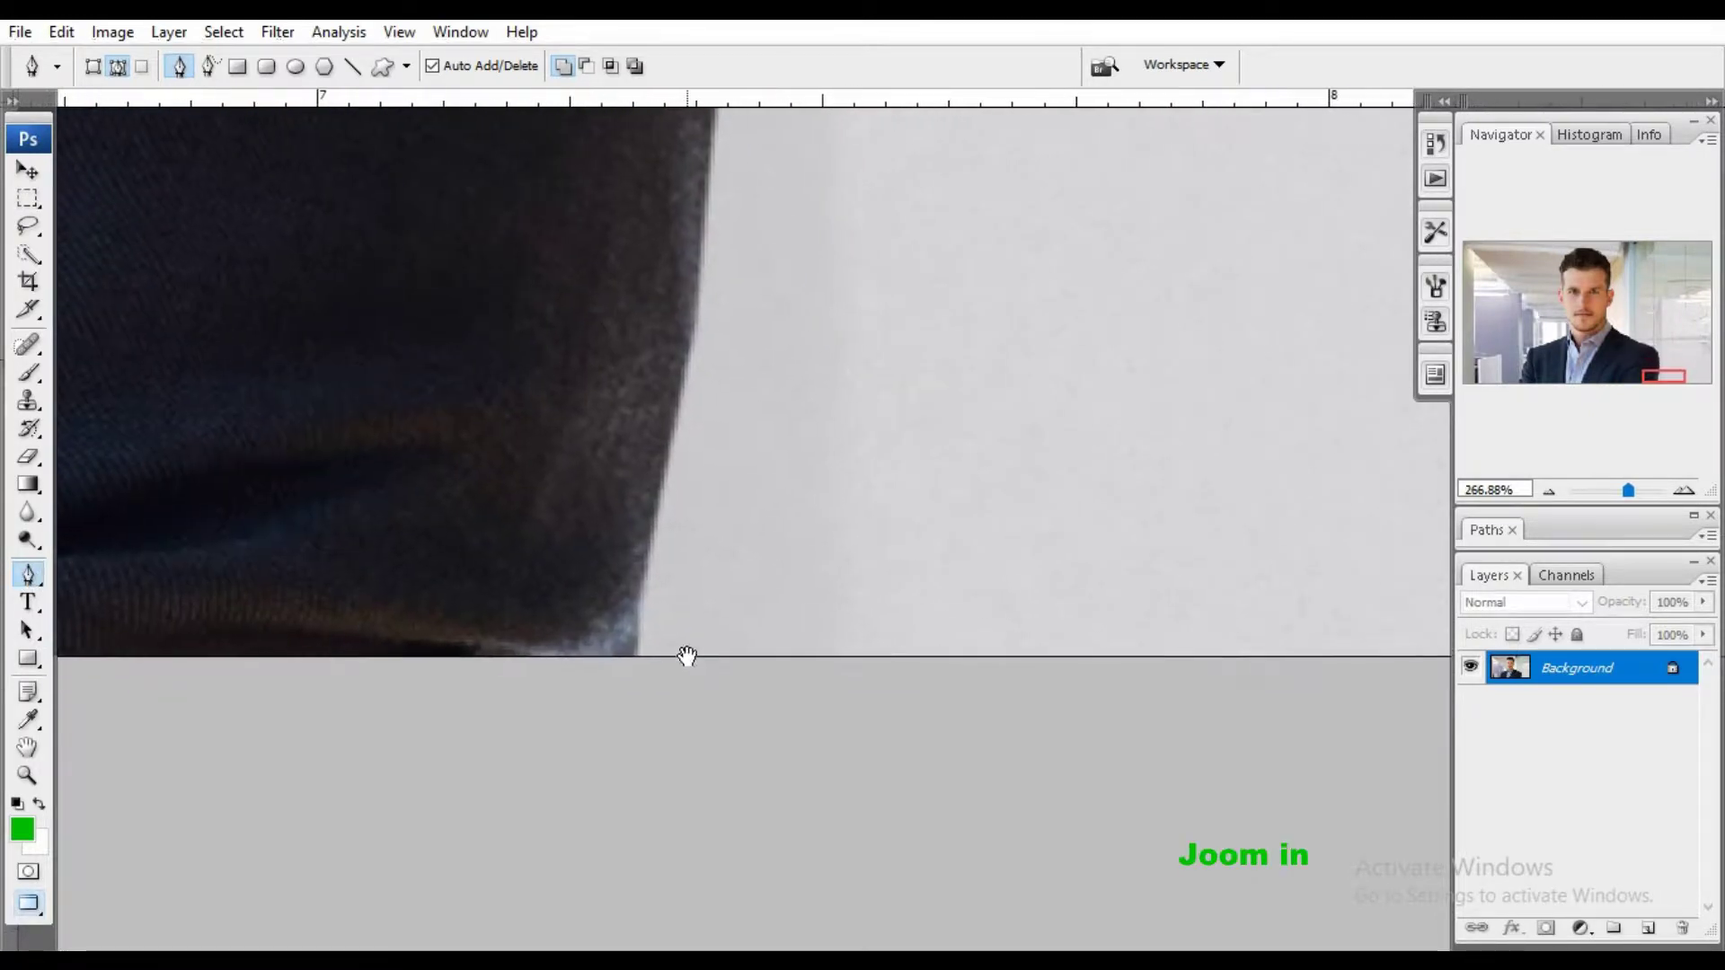
scroll(679, 658, up, 1)
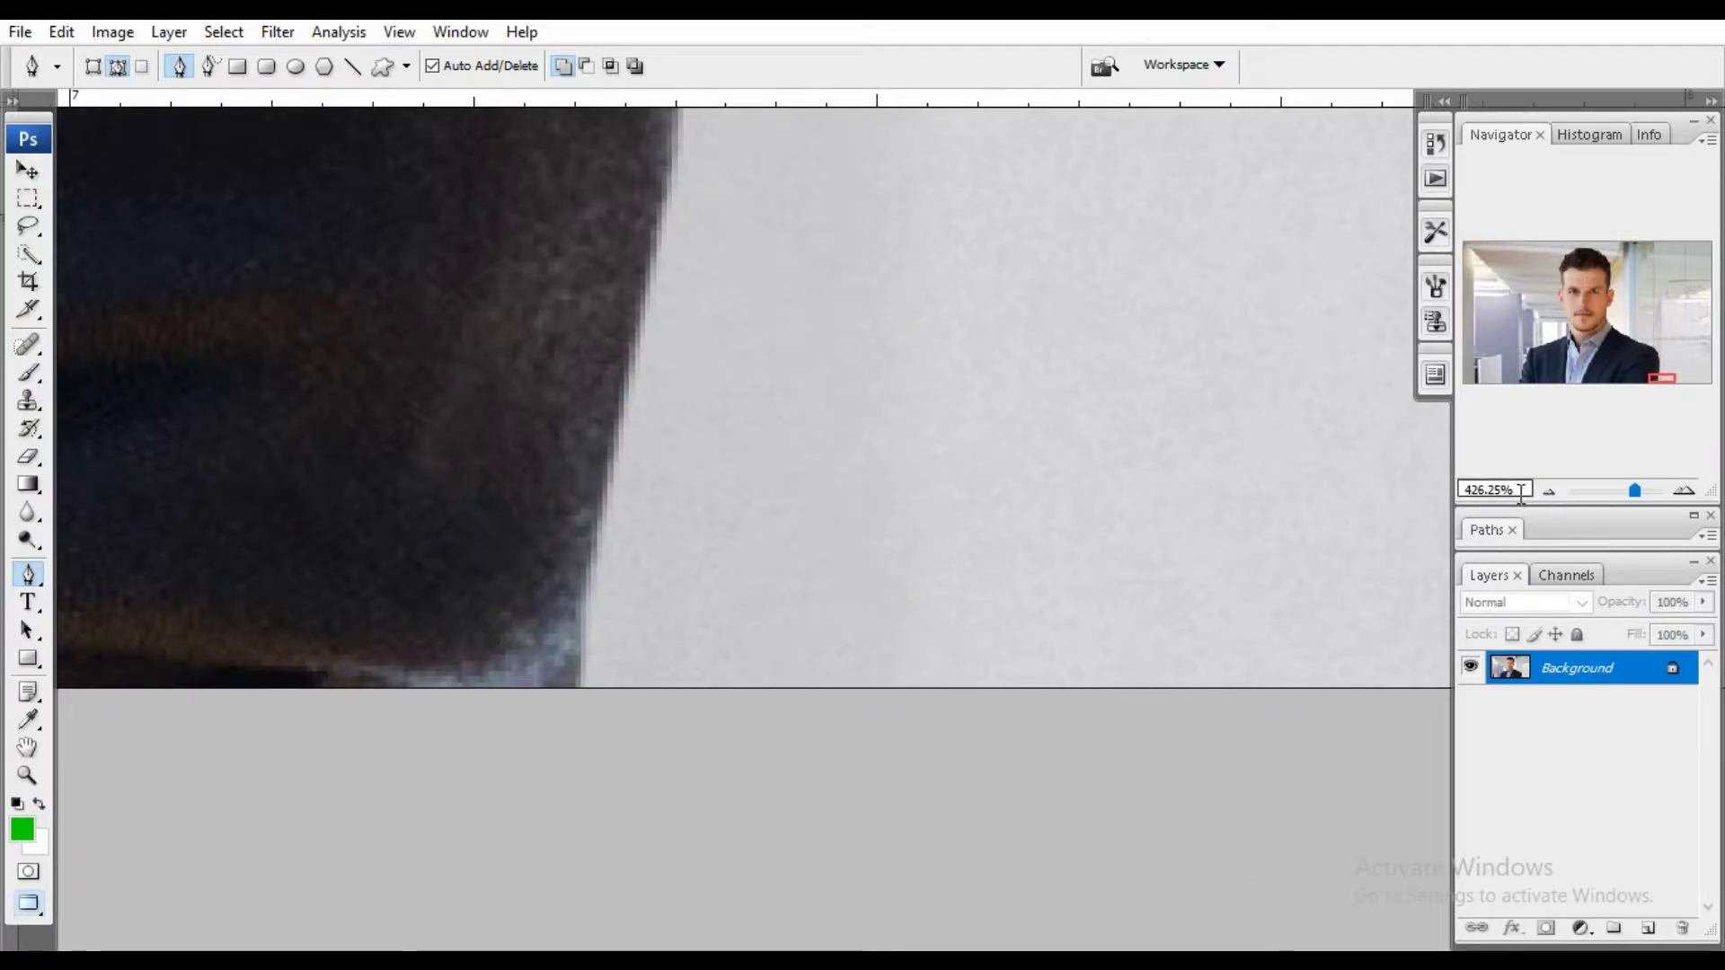
scroll(630, 714, up, 1)
scroll(584, 746, up, 1)
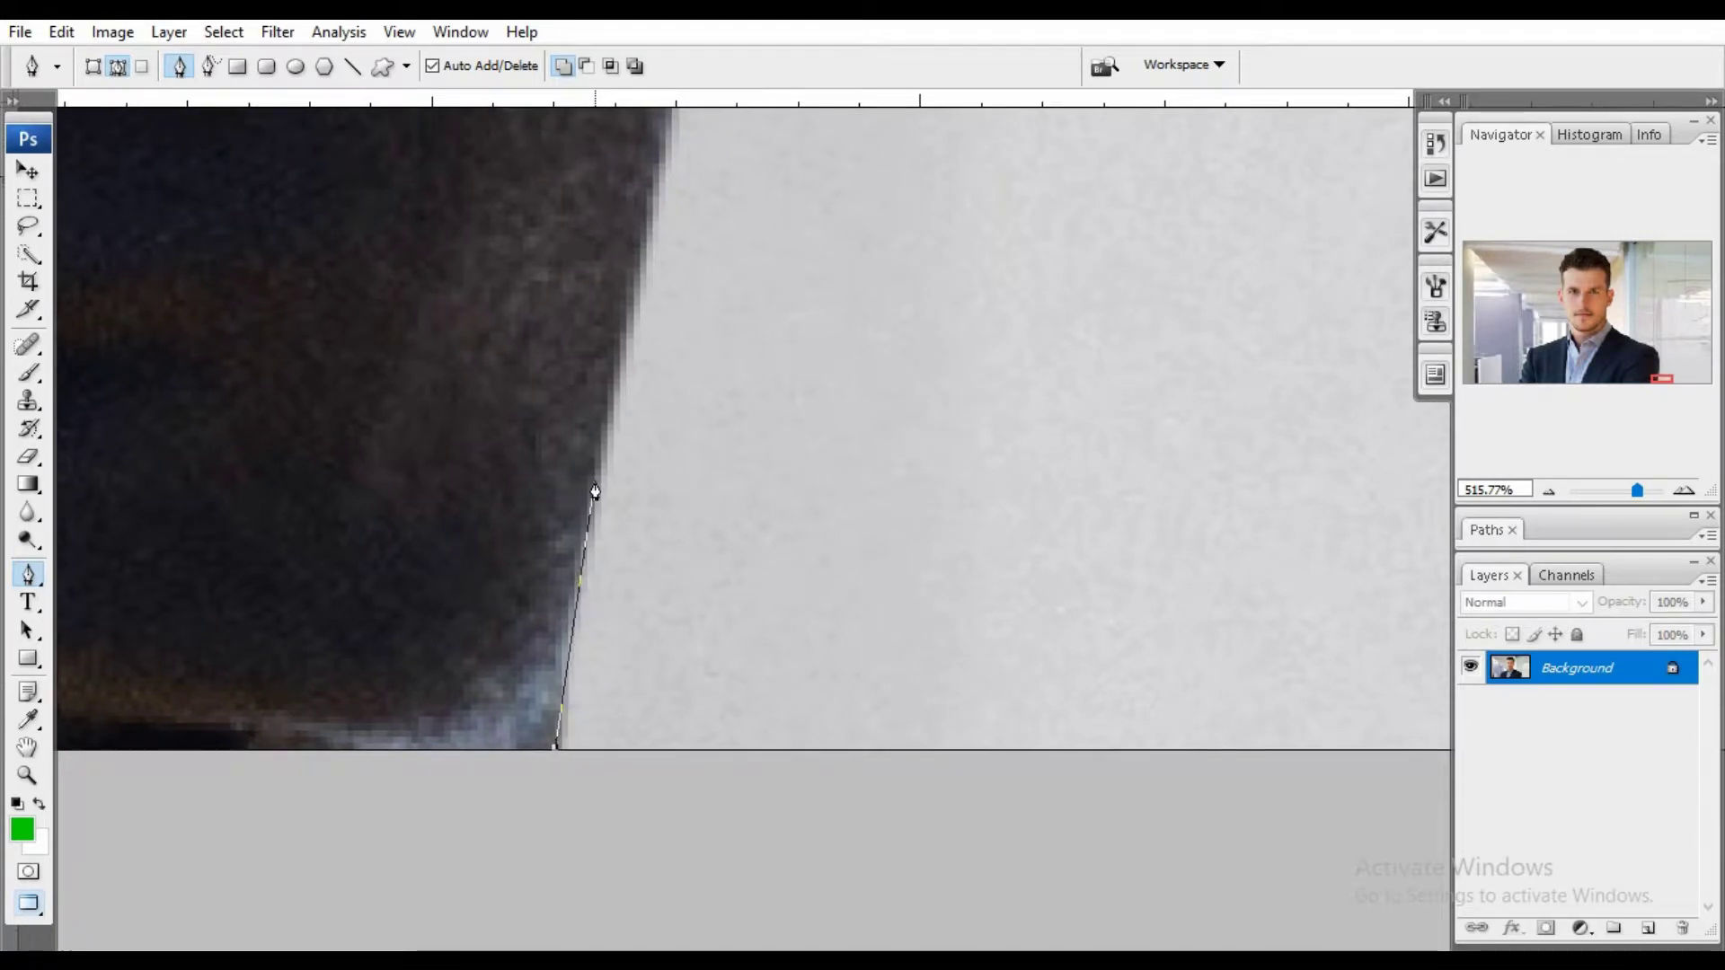
Trace curved pen anchors from the jacket's lower edge up the shoulder slope.
drag(592, 477, 612, 416)
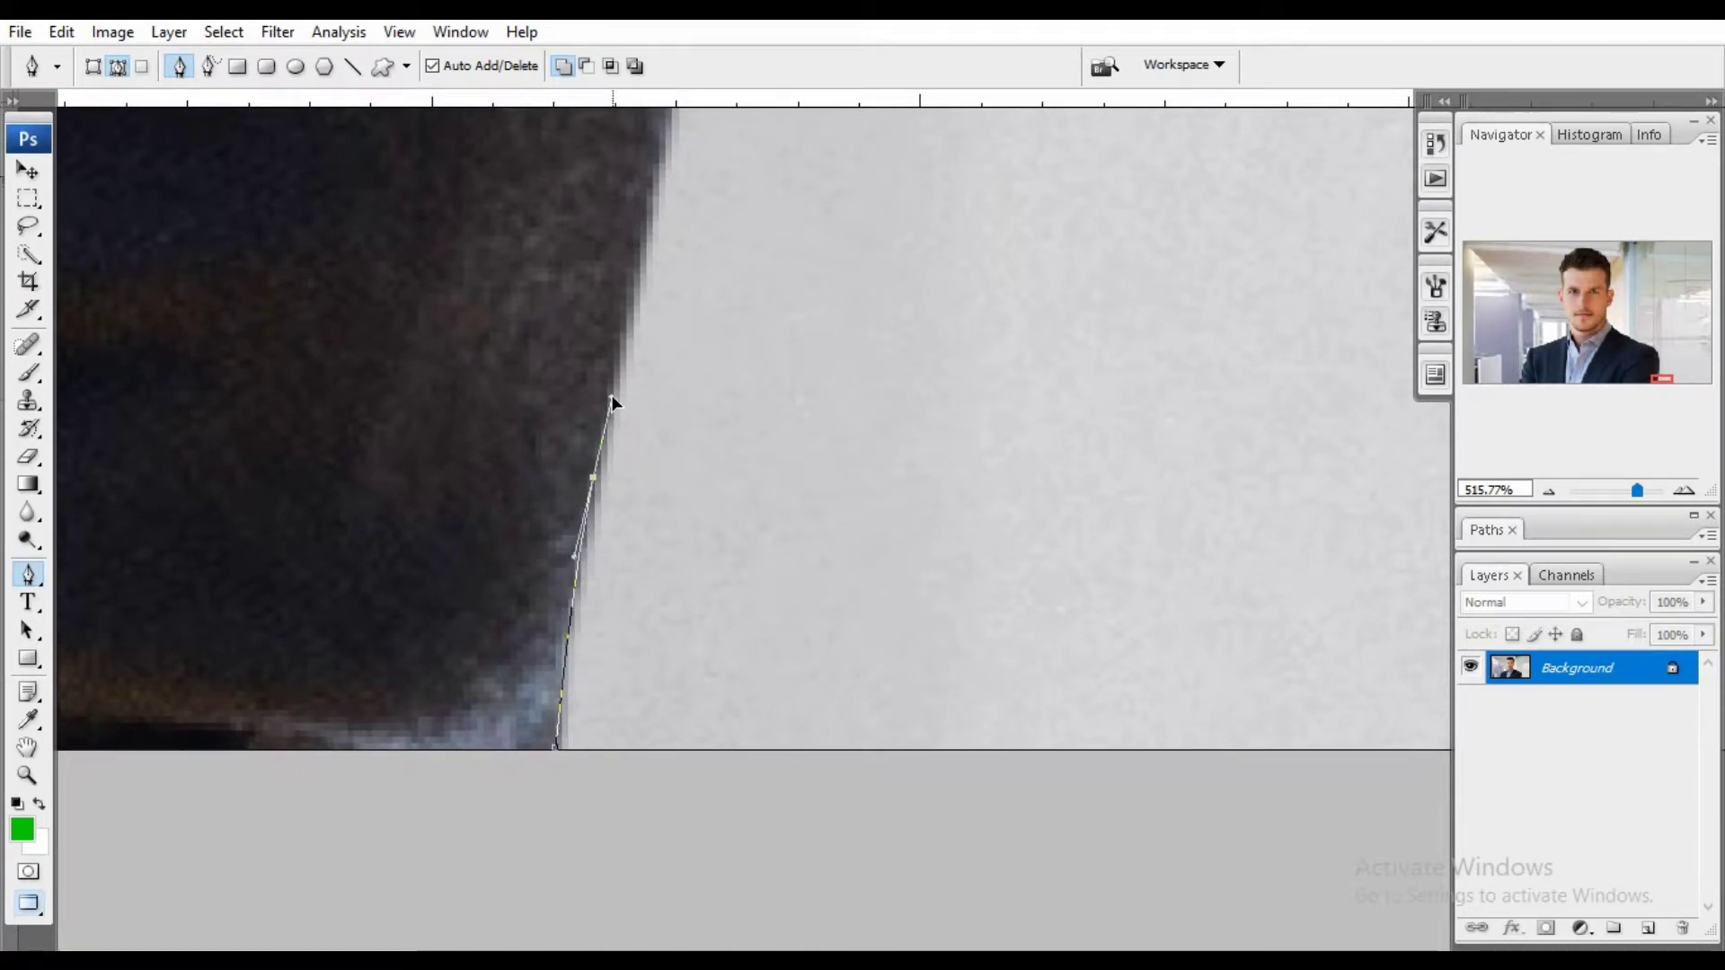
scroll(581, 350, up, 3)
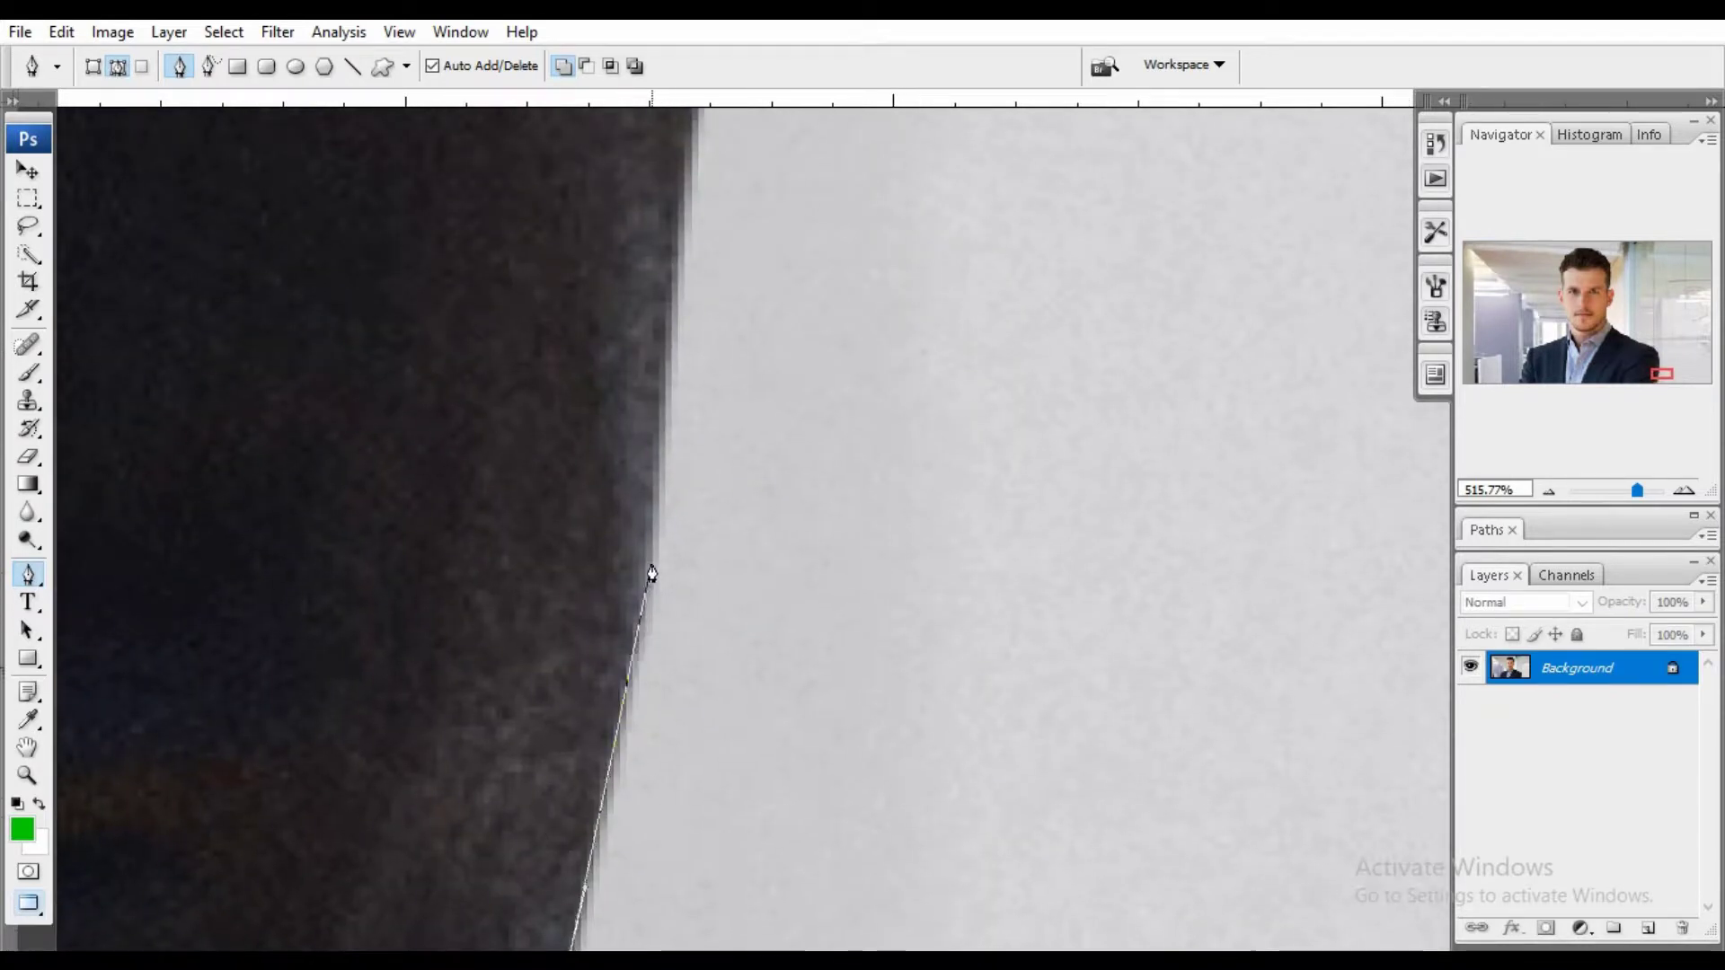
scroll(656, 440, down, 1)
scroll(601, 498, down, 1)
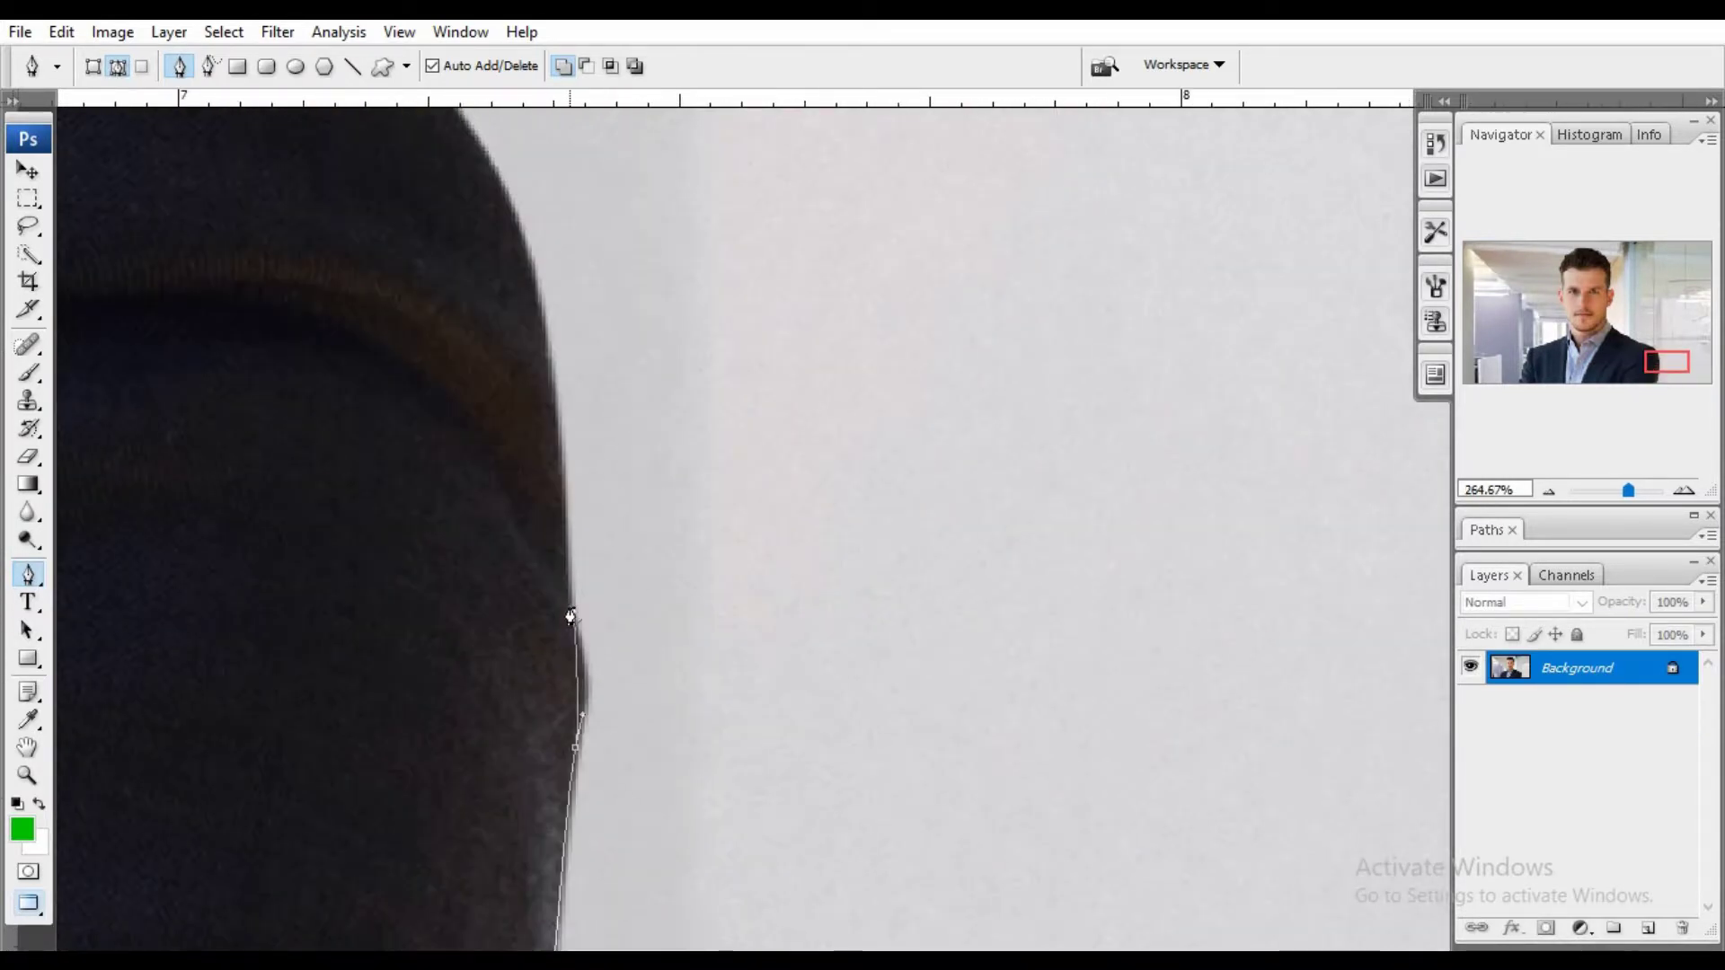
scroll(569, 543, up, 2)
scroll(569, 543, left, 1)
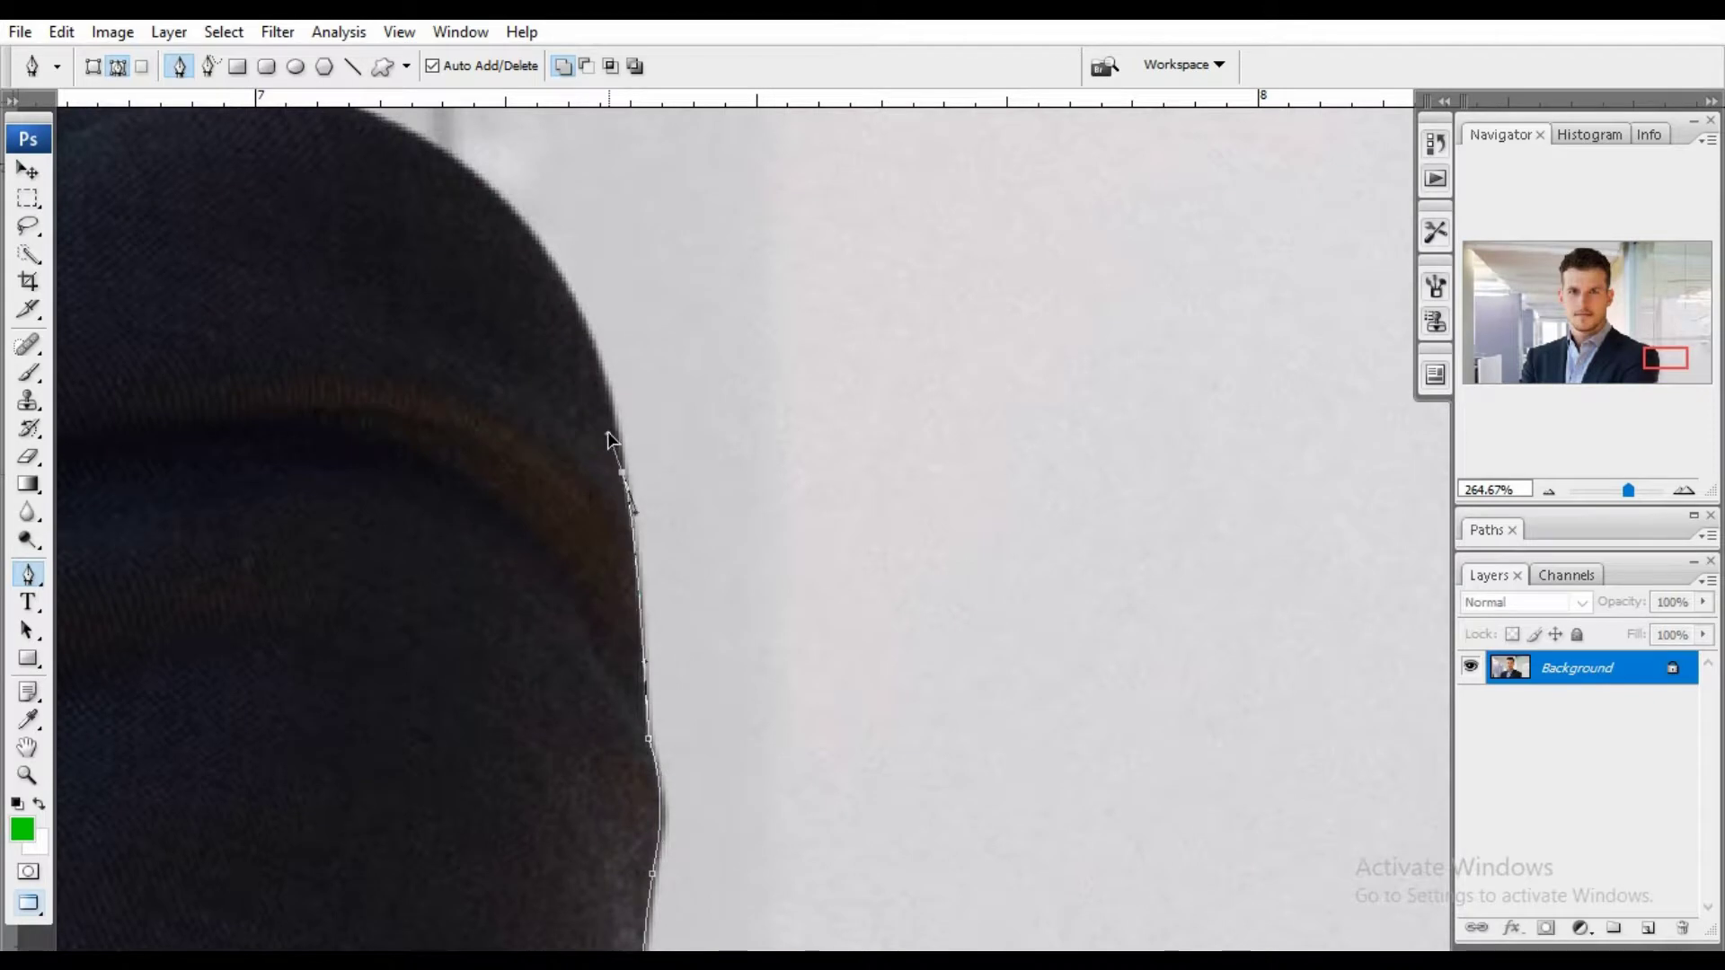
scroll(608, 440, up, 1)
scroll(893, 758, up, 1)
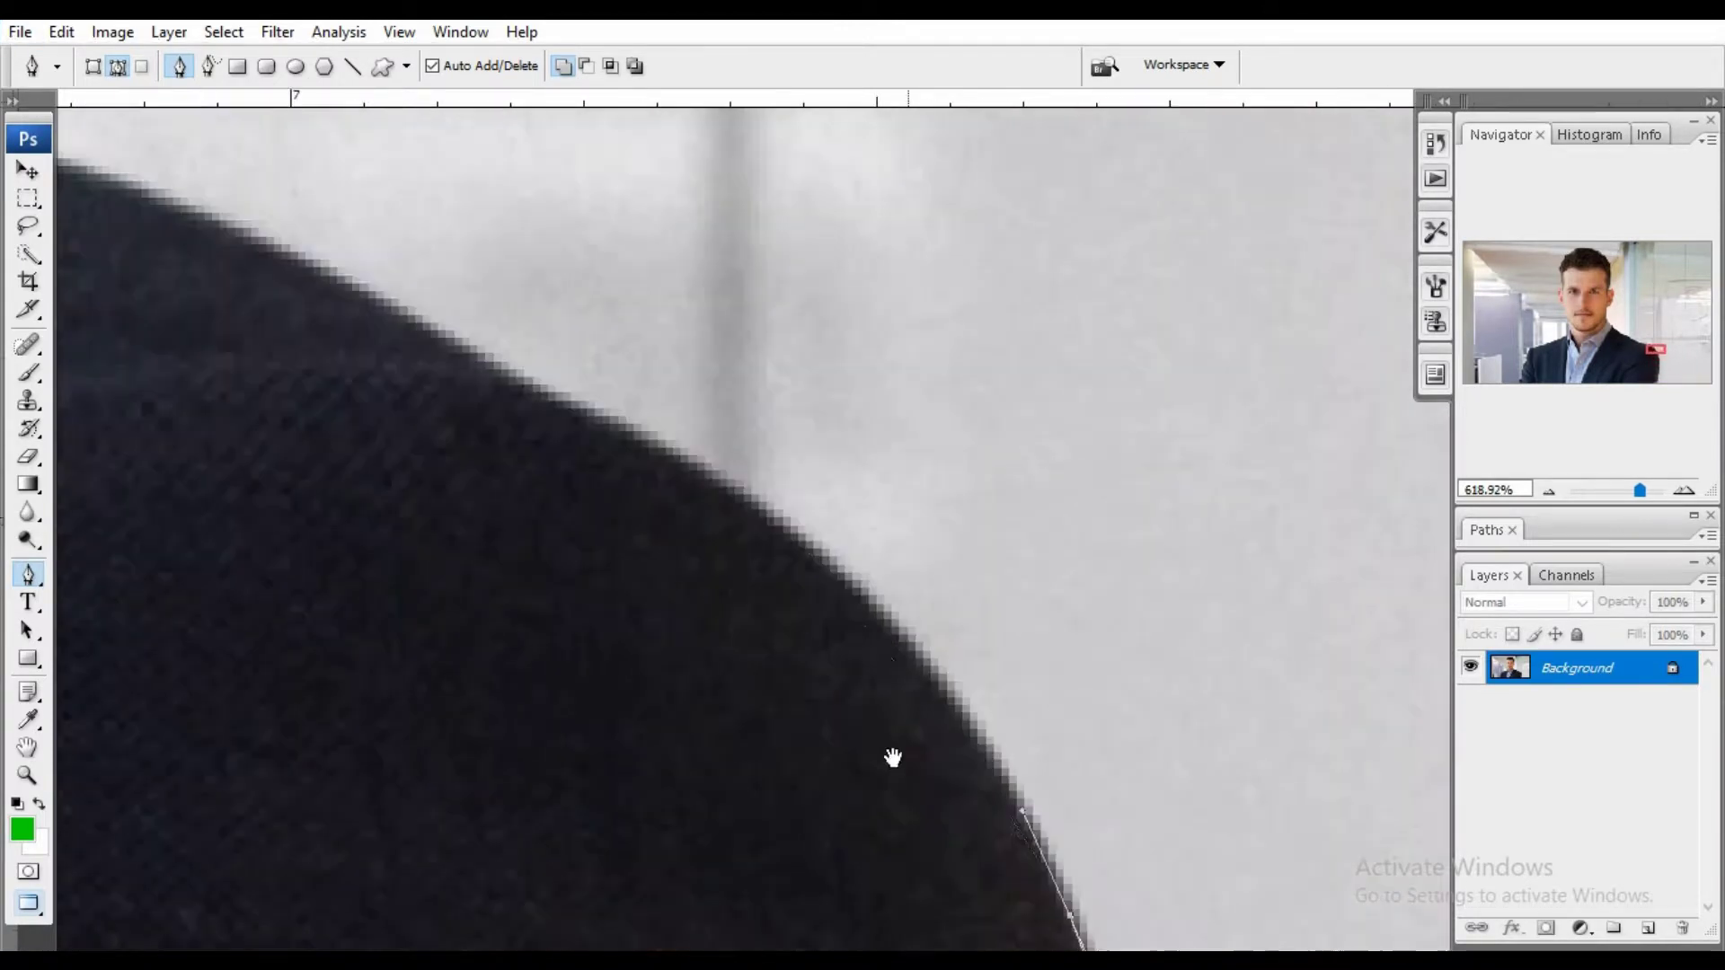
scroll(674, 443, left, 1)
scroll(781, 538, up, 2)
scroll(781, 412, left, 2)
mouse_move(813, 552)
mouse_down()
mouse_move(708, 539)
mouse_move(558, 485)
mouse_move(509, 388)
mouse_up()
scroll(701, 530, left, 2)
scroll(558, 486, up, 2)
scroll(558, 485, left, 4)
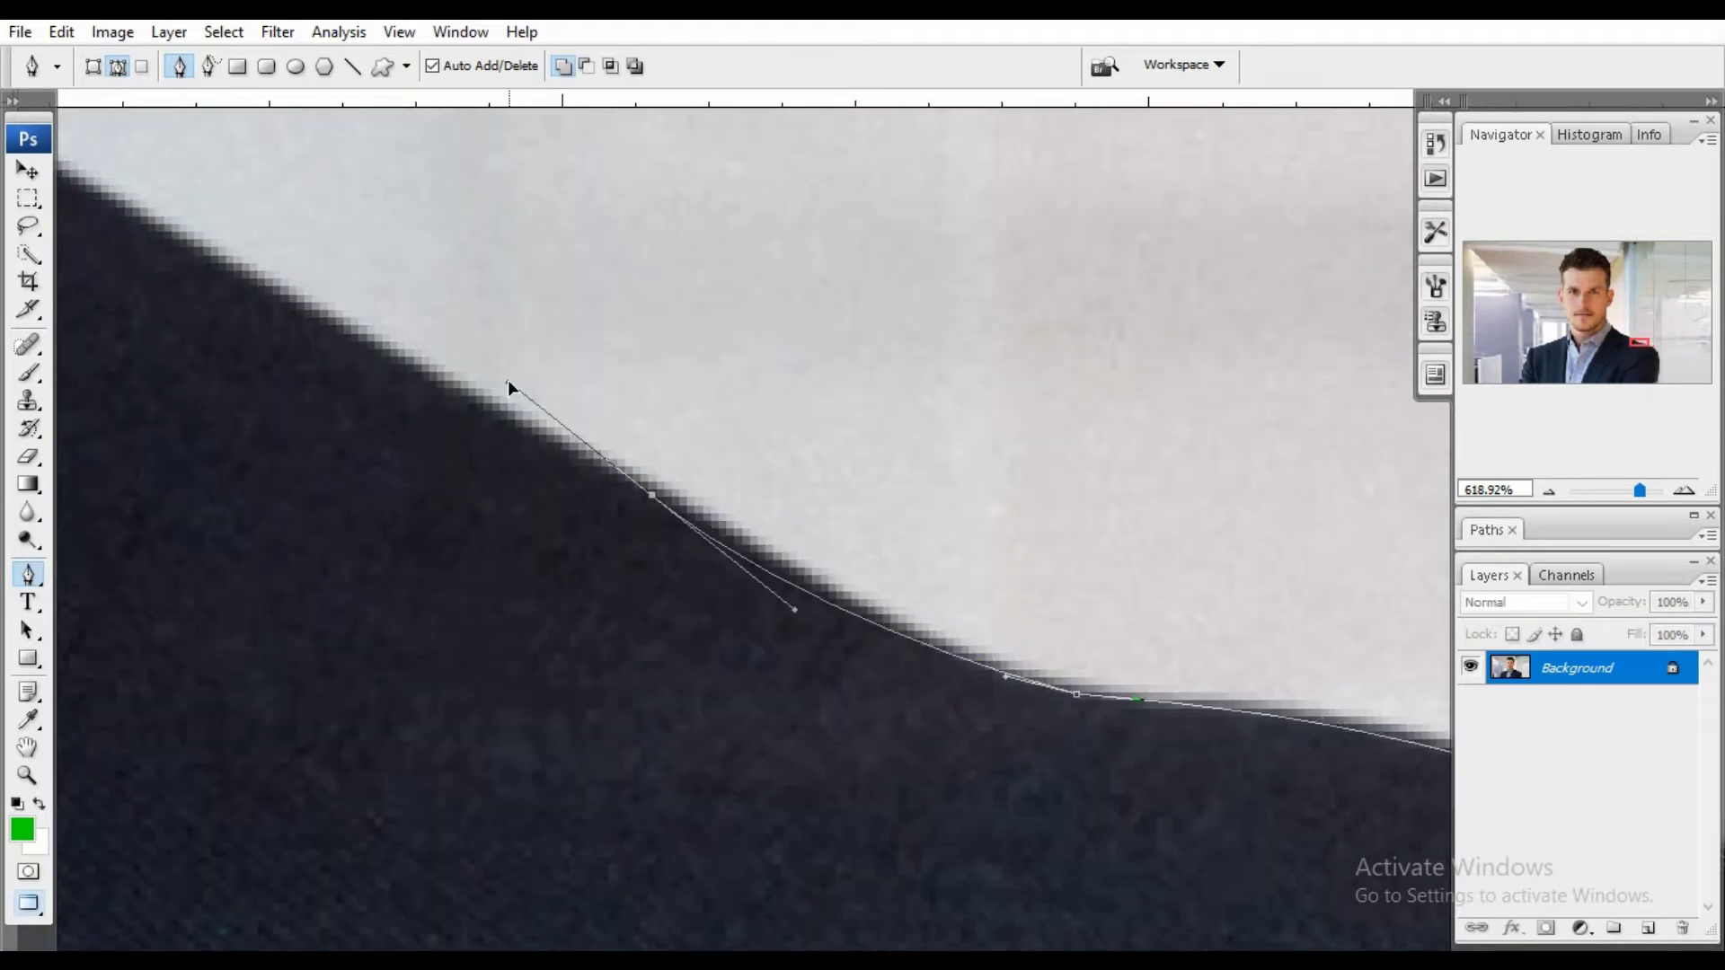
scroll(509, 388, up, 2)
drag(701, 504, 569, 412)
scroll(570, 412, up, 1)
scroll(578, 558, left, 2)
Add anchors along the shoulder and up the collar to where it meets the neck.
click(731, 605)
scroll(732, 605, up, 2)
scroll(731, 605, left, 2)
click(951, 743)
scroll(951, 743, up, 2)
scroll(951, 743, left, 2)
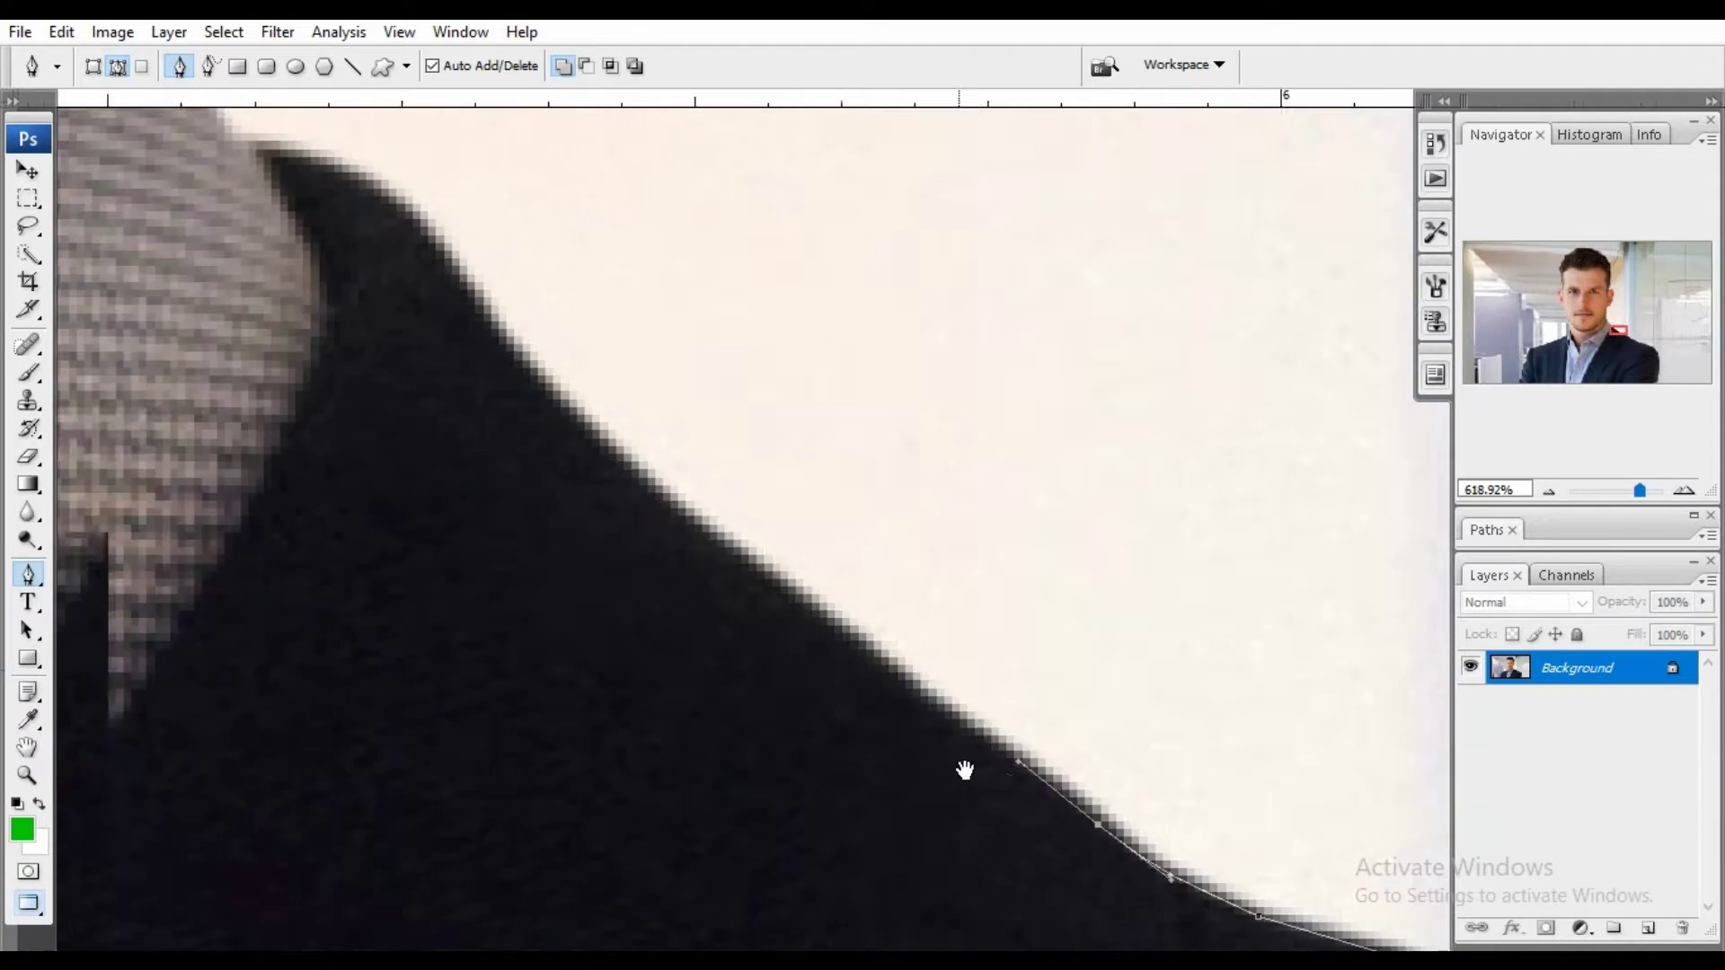
scroll(964, 770, up, 2)
scroll(964, 770, left, 2)
click(785, 609)
scroll(785, 608, up, 2)
scroll(785, 609, left, 2)
click(874, 600)
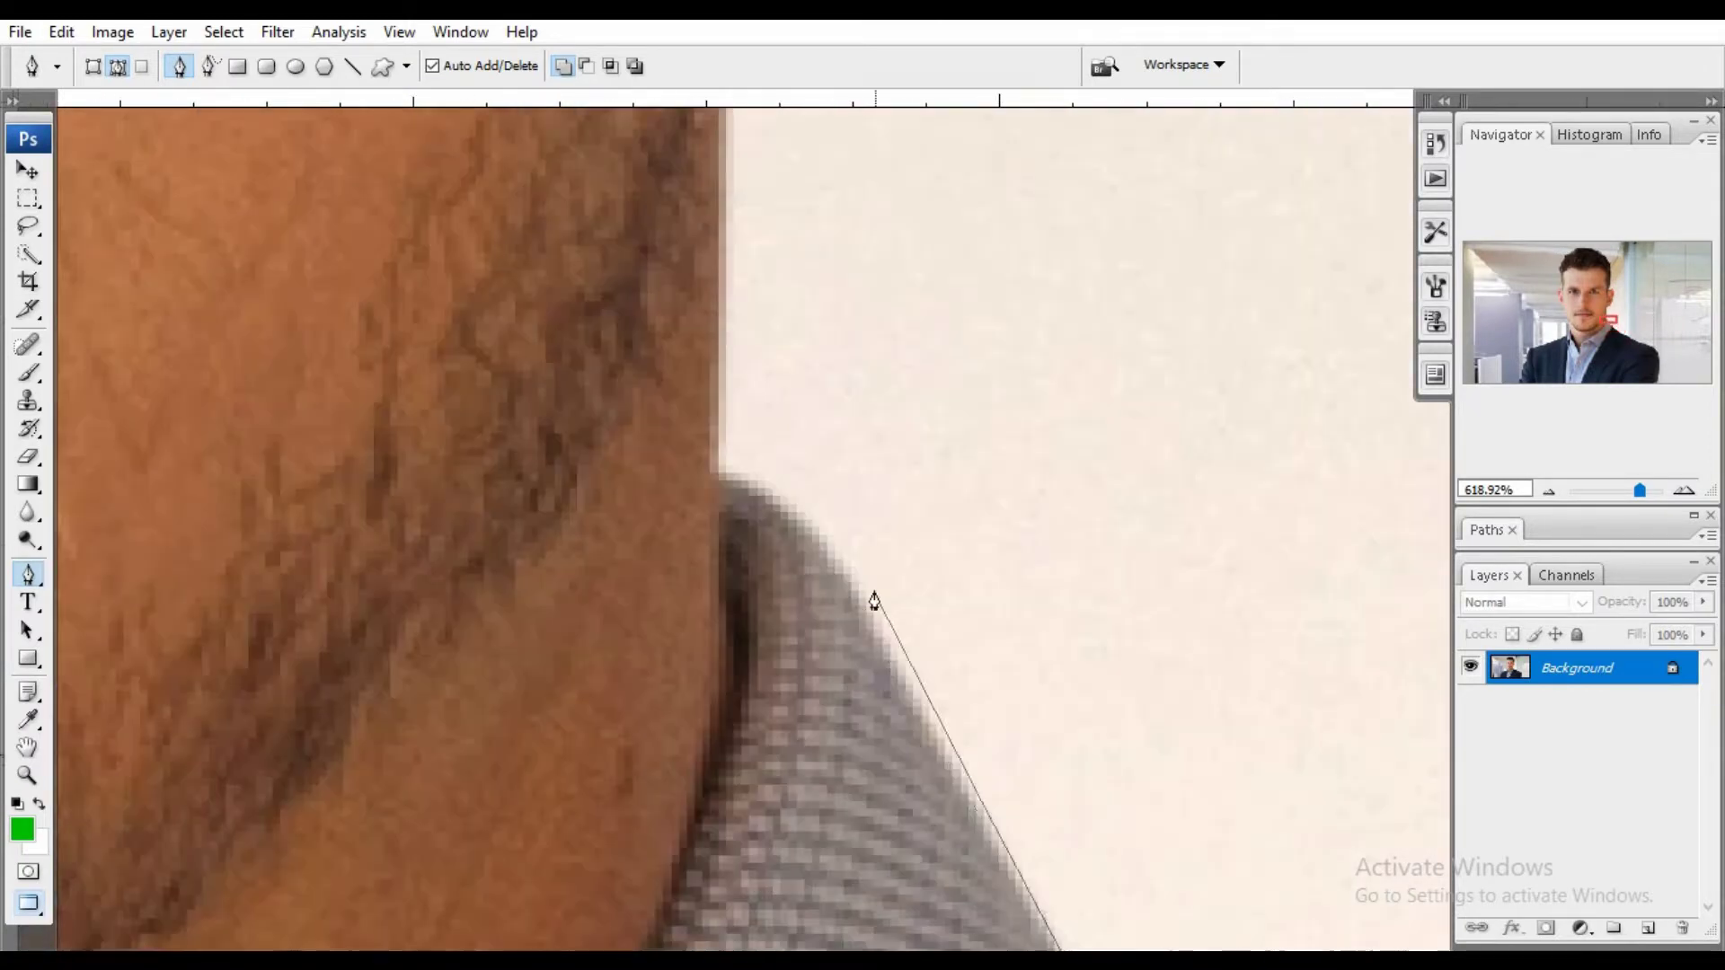
scroll(874, 601, up, 2)
scroll(875, 600, left, 2)
click(894, 642)
Curve the path through the neck-ear junction and around the ear lobe.
scroll(901, 550, up, 1)
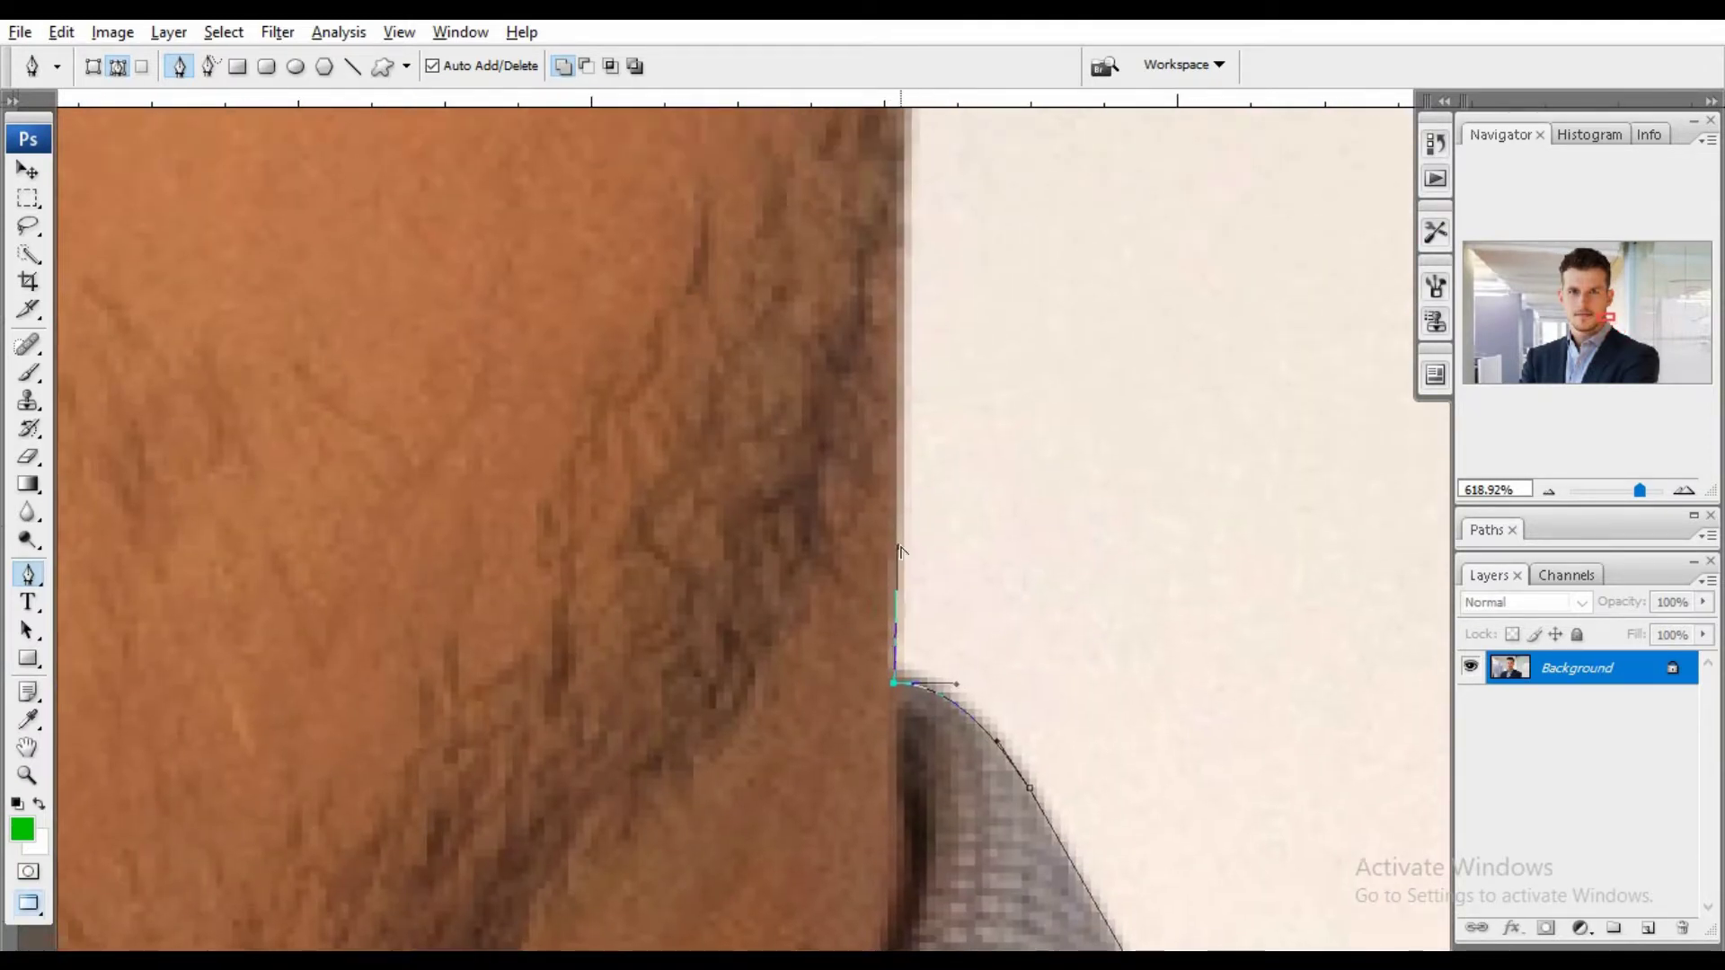
scroll(949, 461, up, 2)
scroll(886, 462, up, 2)
drag(885, 464, 935, 460)
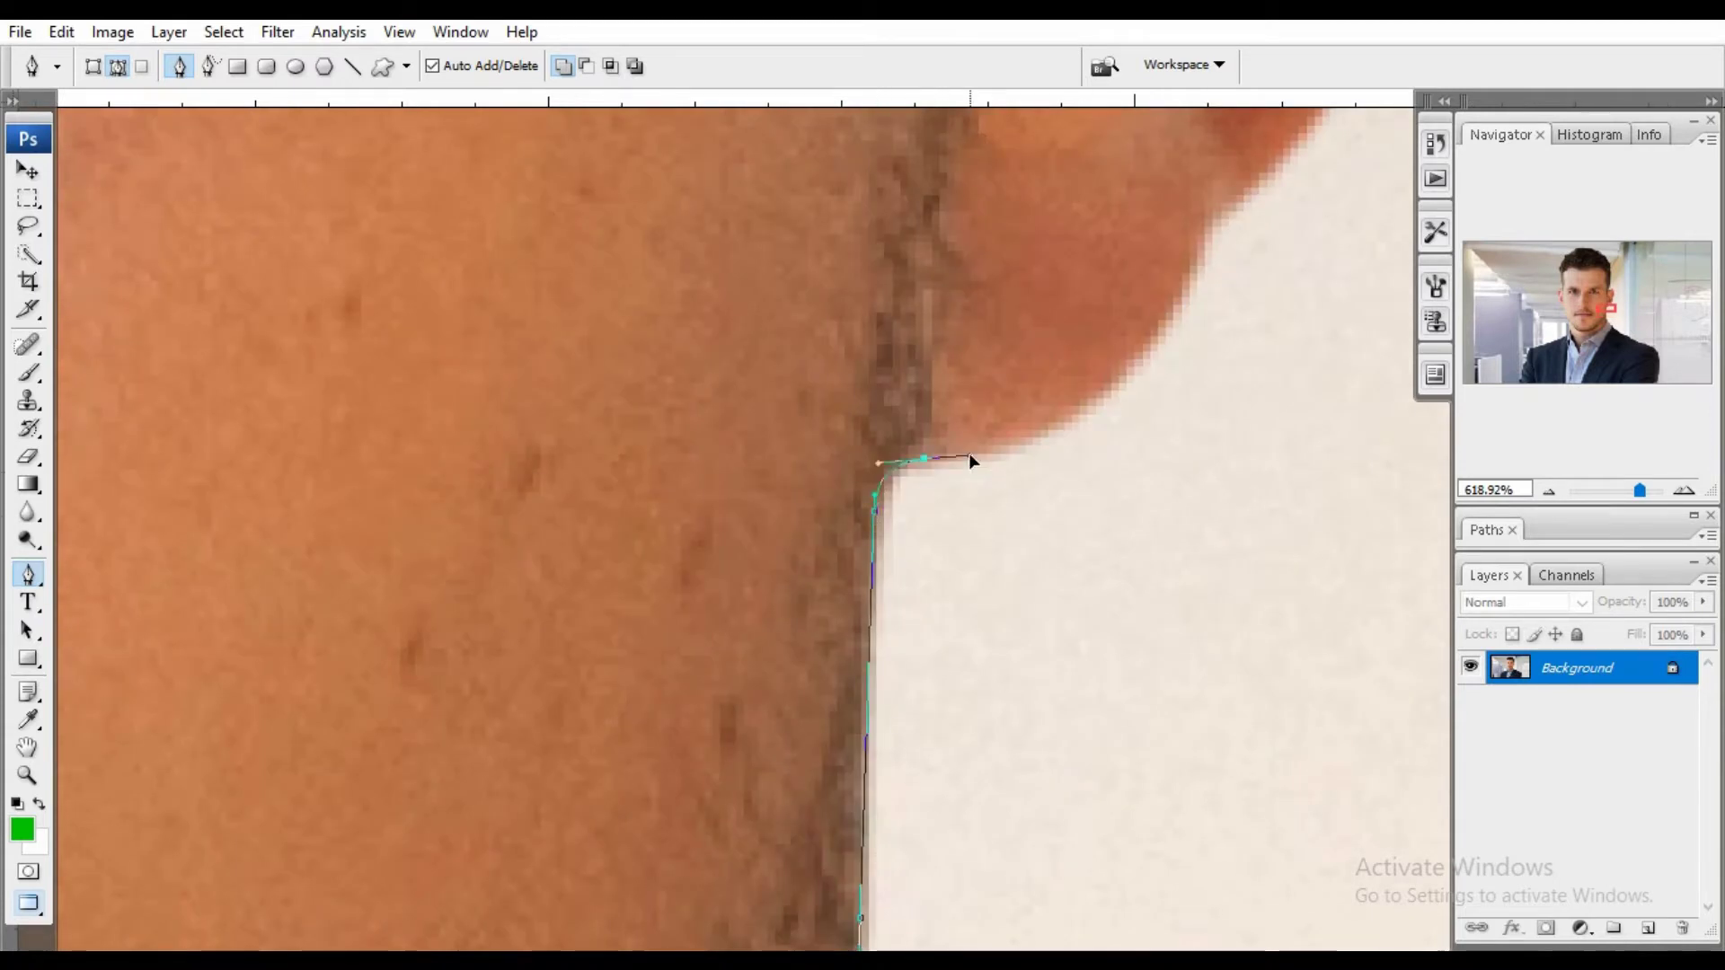
scroll(969, 453, up, 1)
scroll(968, 453, right, 2)
scroll(680, 724, up, 1)
drag(749, 545, 785, 462)
scroll(786, 462, up, 3)
scroll(785, 461, right, 2)
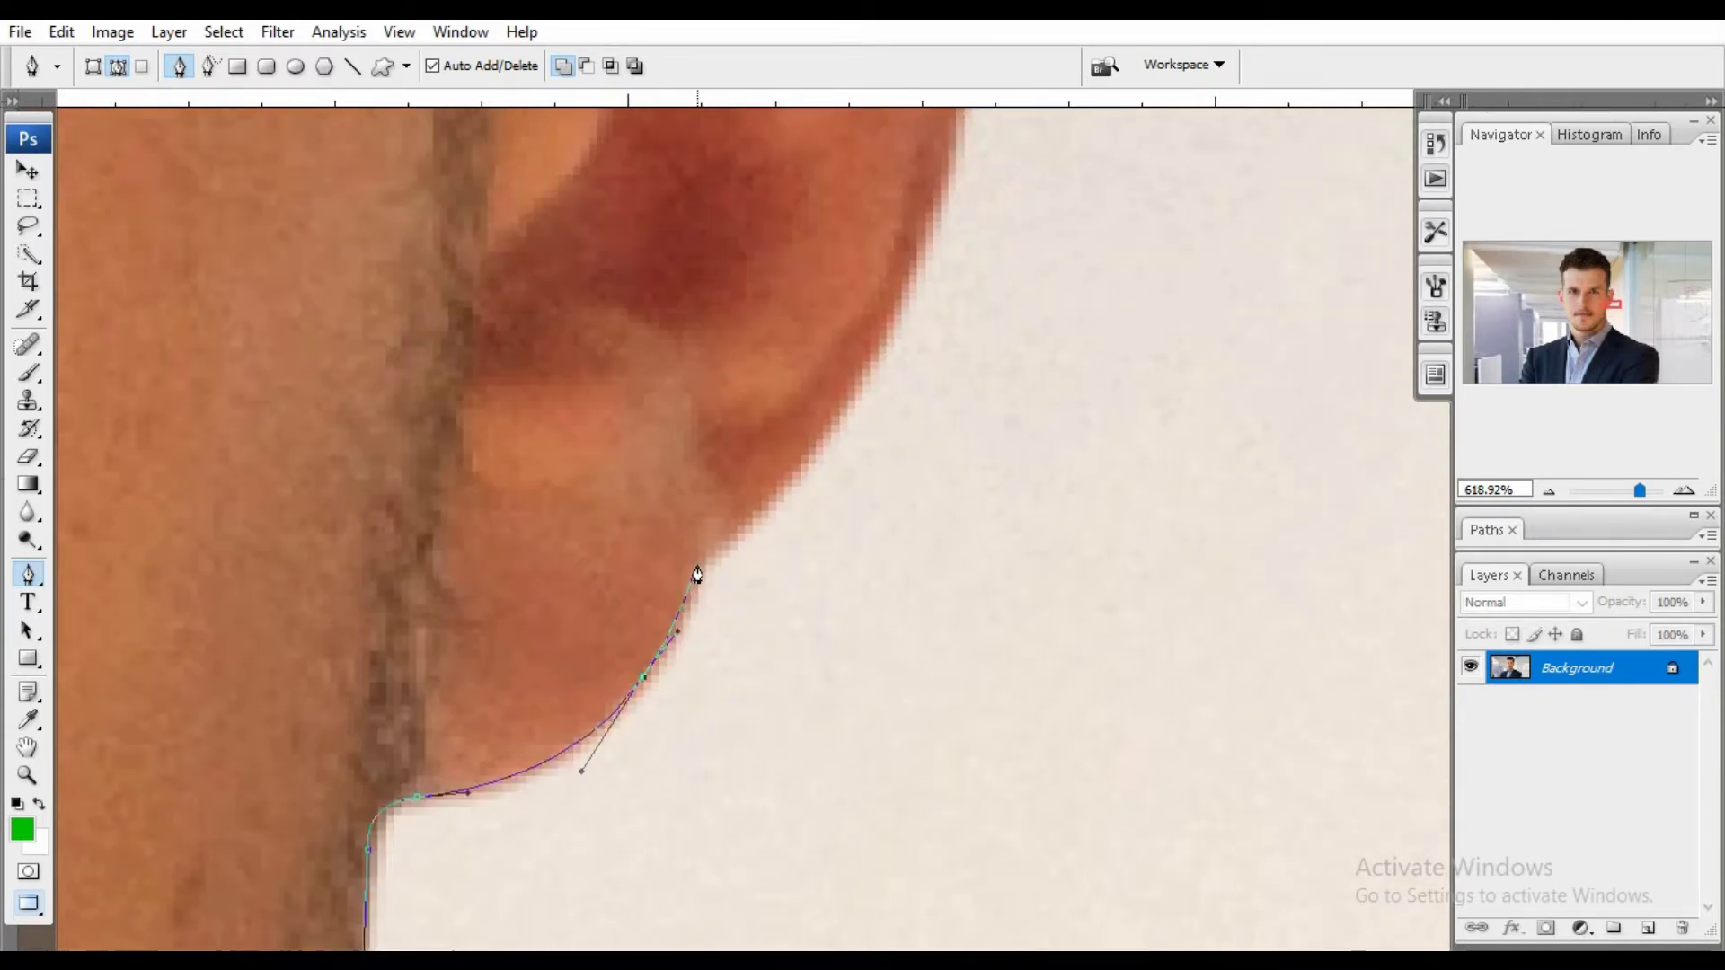
scroll(762, 514, up, 2)
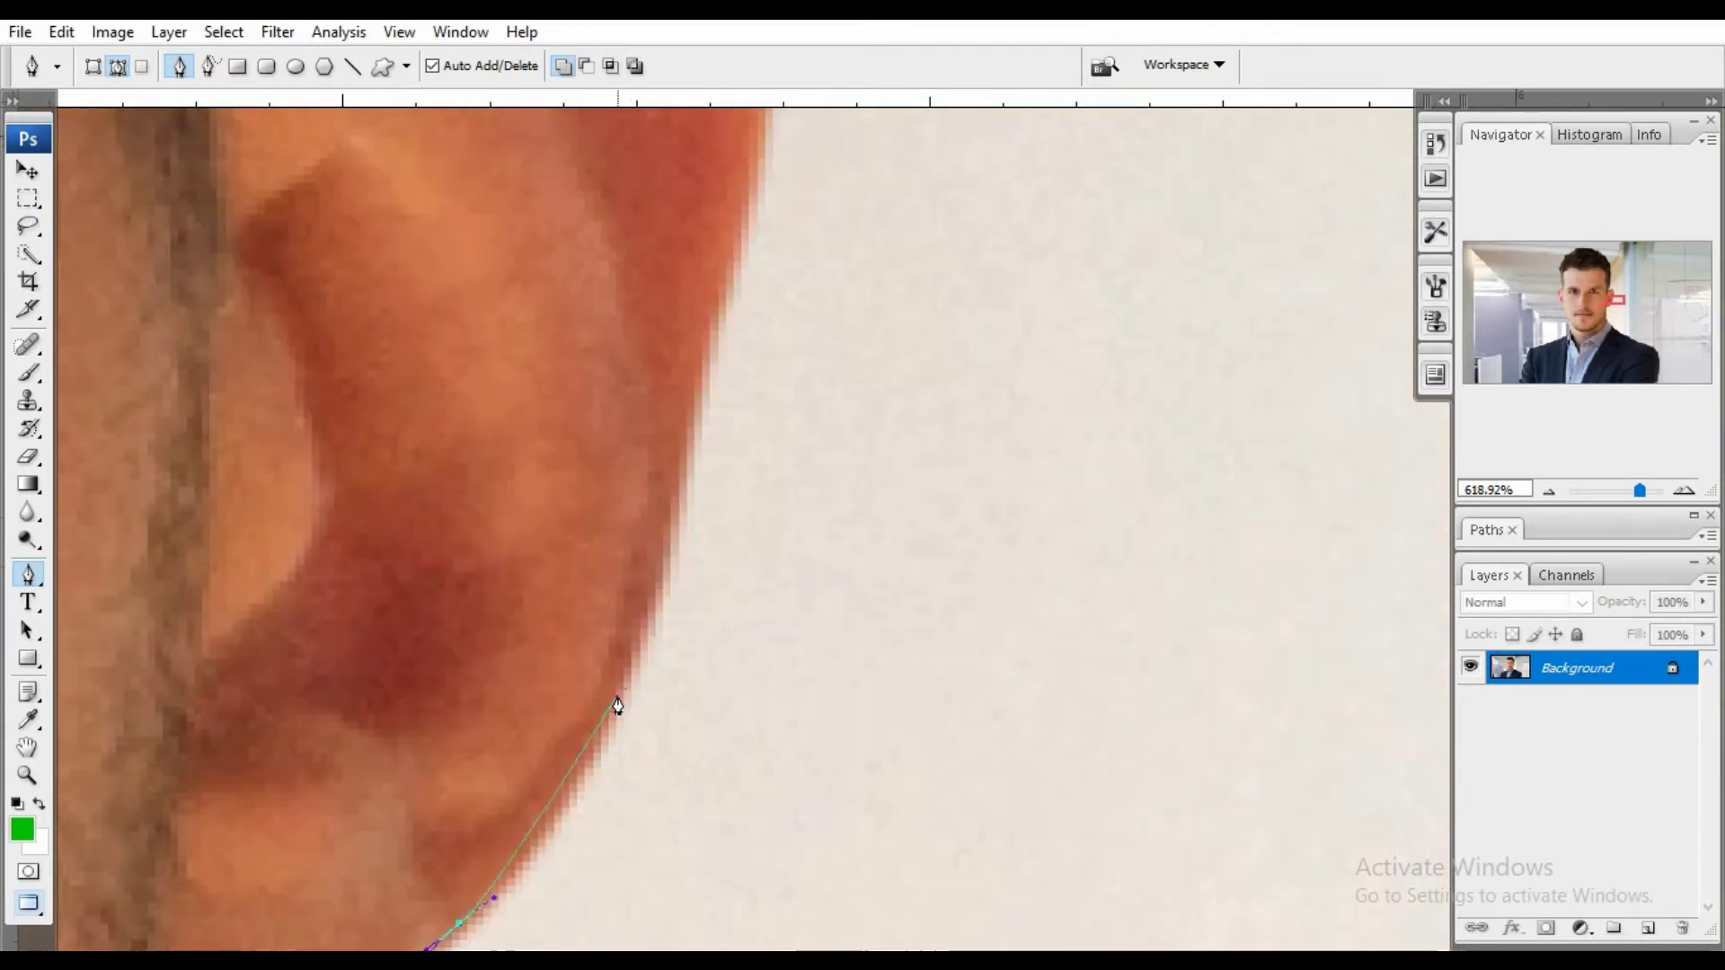
scroll(616, 704, right, 2)
scroll(659, 862, up, 1)
scroll(624, 697, up, 2)
scroll(770, 893, up, 3)
scroll(770, 893, left, 2)
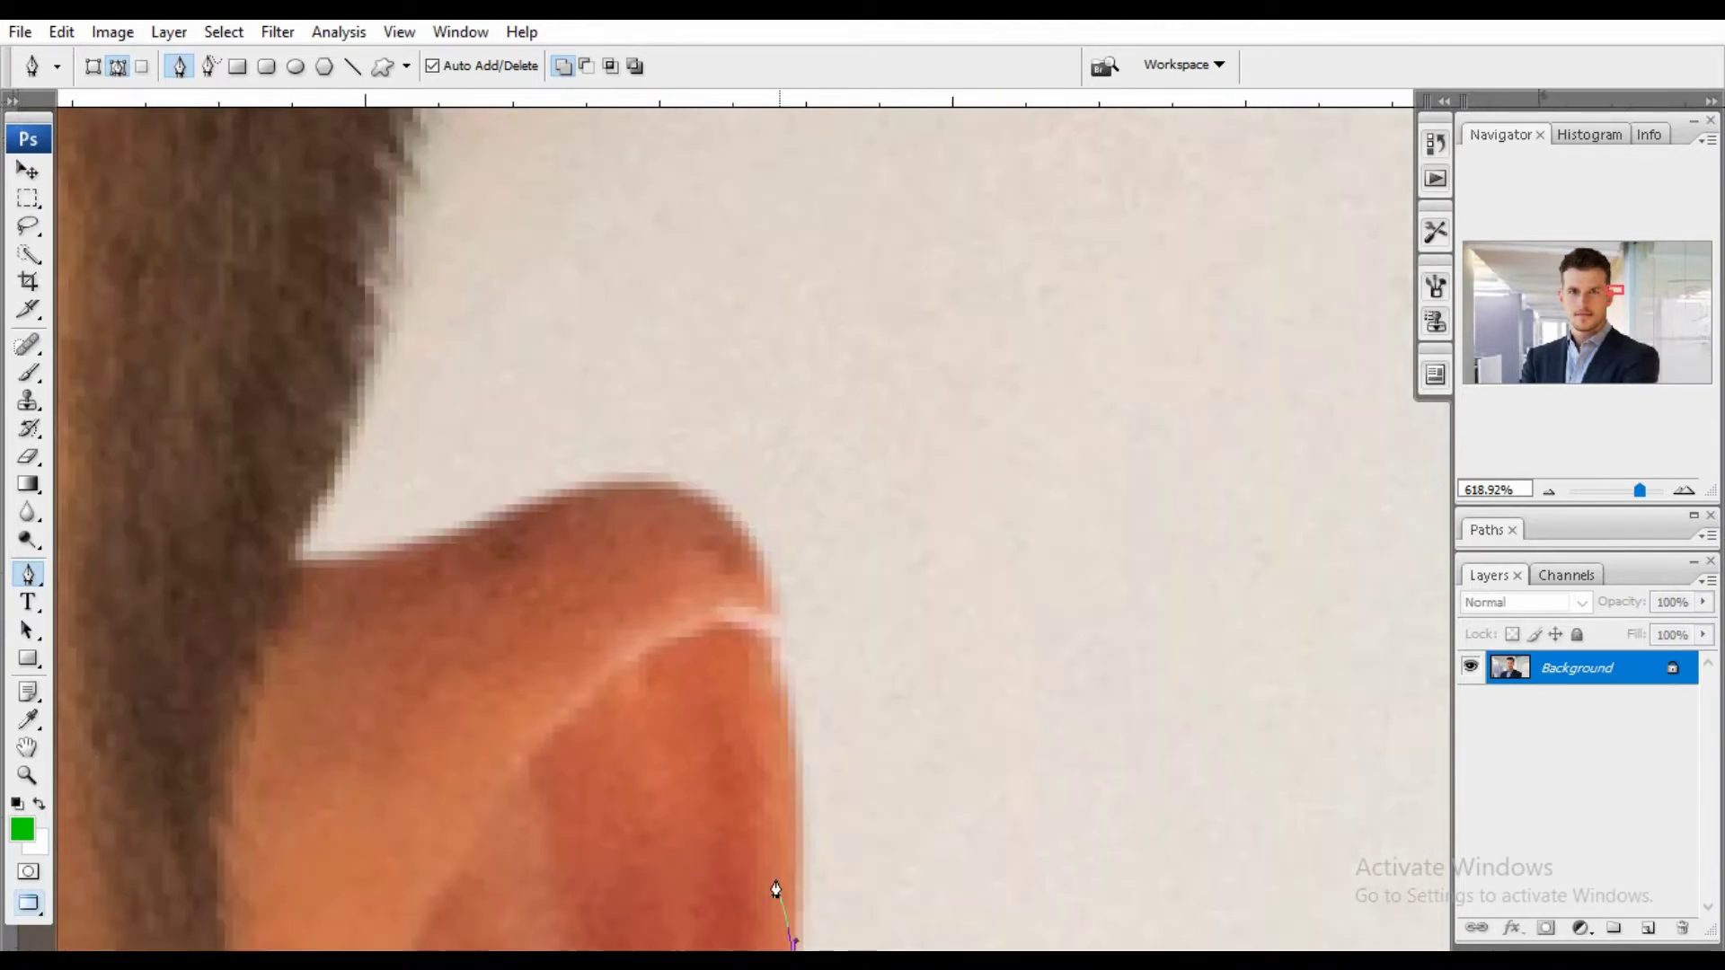
Extend the pen path around the ear's top edge and over the top of the hair.
scroll(697, 477, left, 2)
drag(683, 512, 540, 578)
click(484, 557)
scroll(473, 555, down, 5)
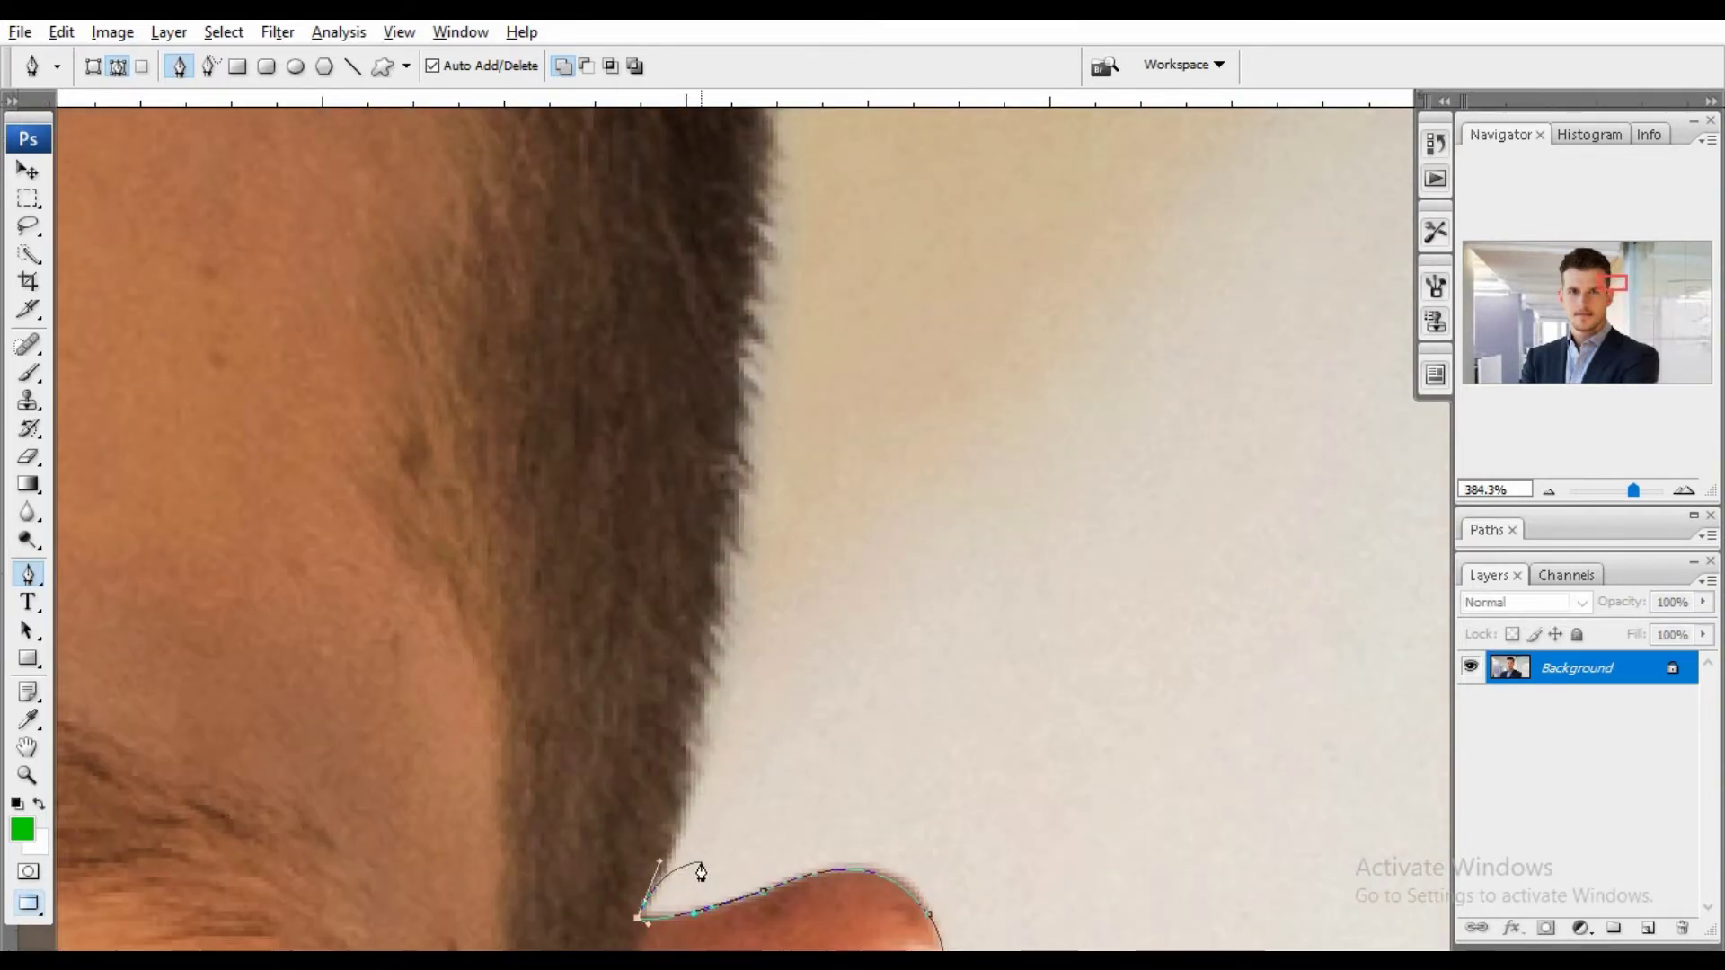
scroll(739, 665, down, 1)
mouse_move(761, 412)
mouse_down()
mouse_move(847, 558)
mouse_move(992, 926)
mouse_up()
click(809, 462)
click(913, 647)
drag(651, 548, 650, 596)
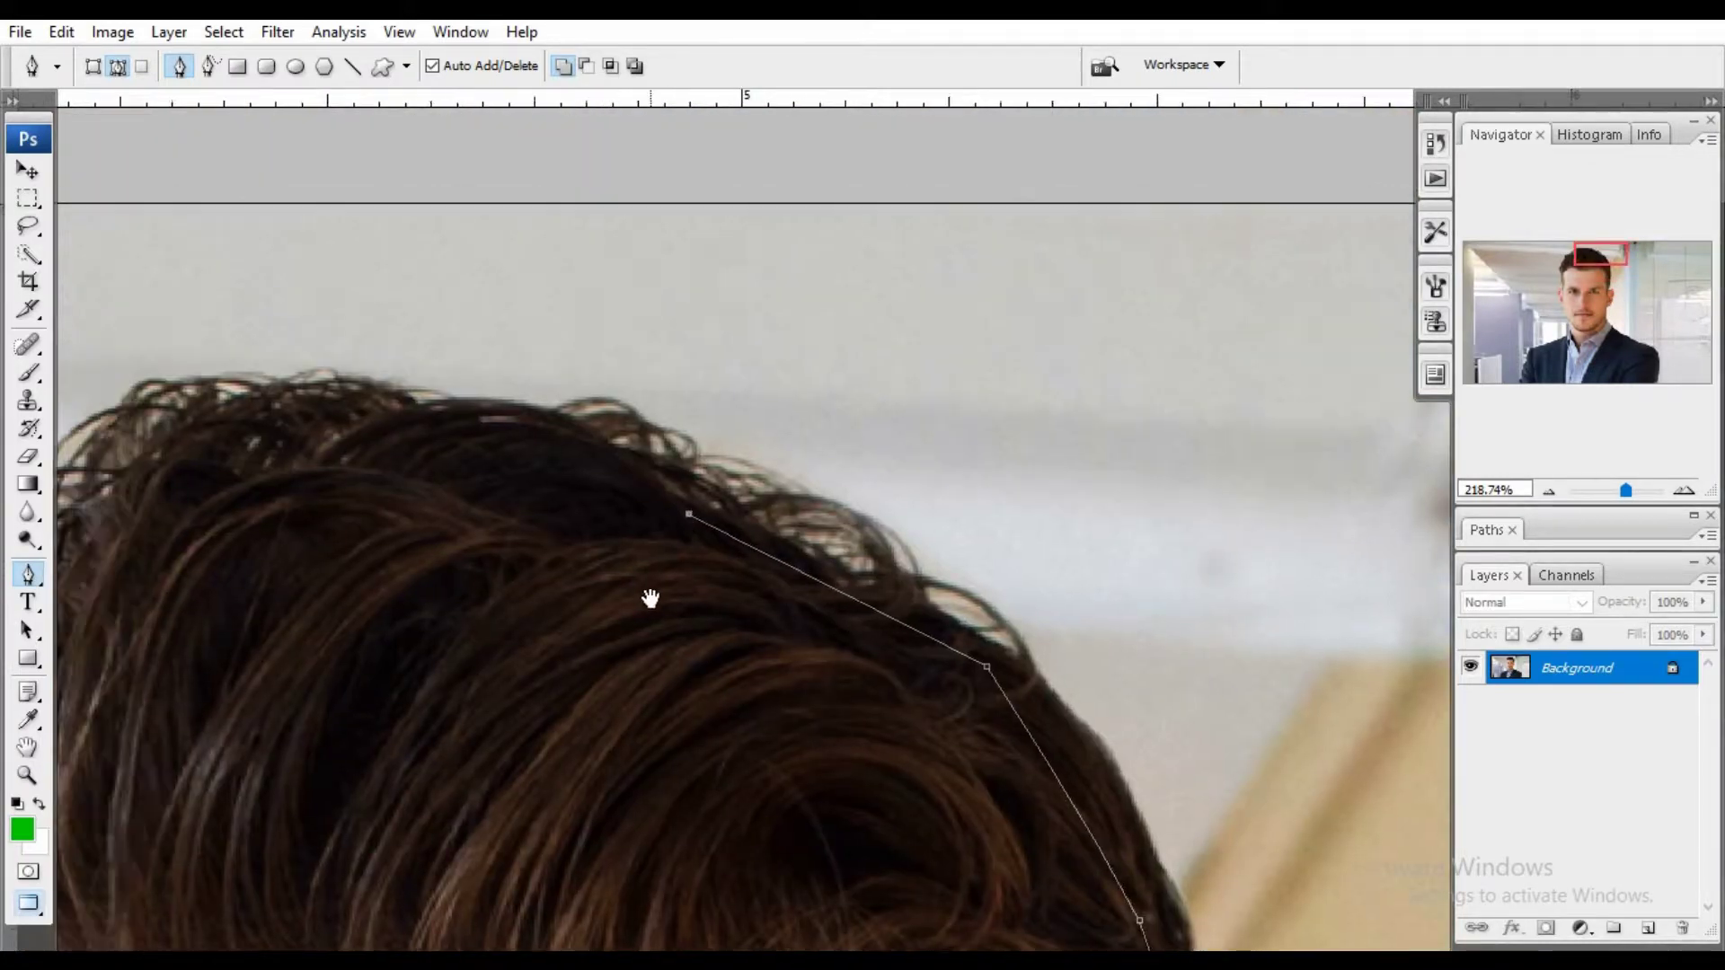
click(751, 455)
click(582, 517)
click(484, 537)
drag(484, 537, 917, 534)
click(600, 556)
click(543, 655)
drag(596, 655, 865, 346)
drag(744, 537, 773, 588)
scroll(768, 784, down, 3)
click(795, 662)
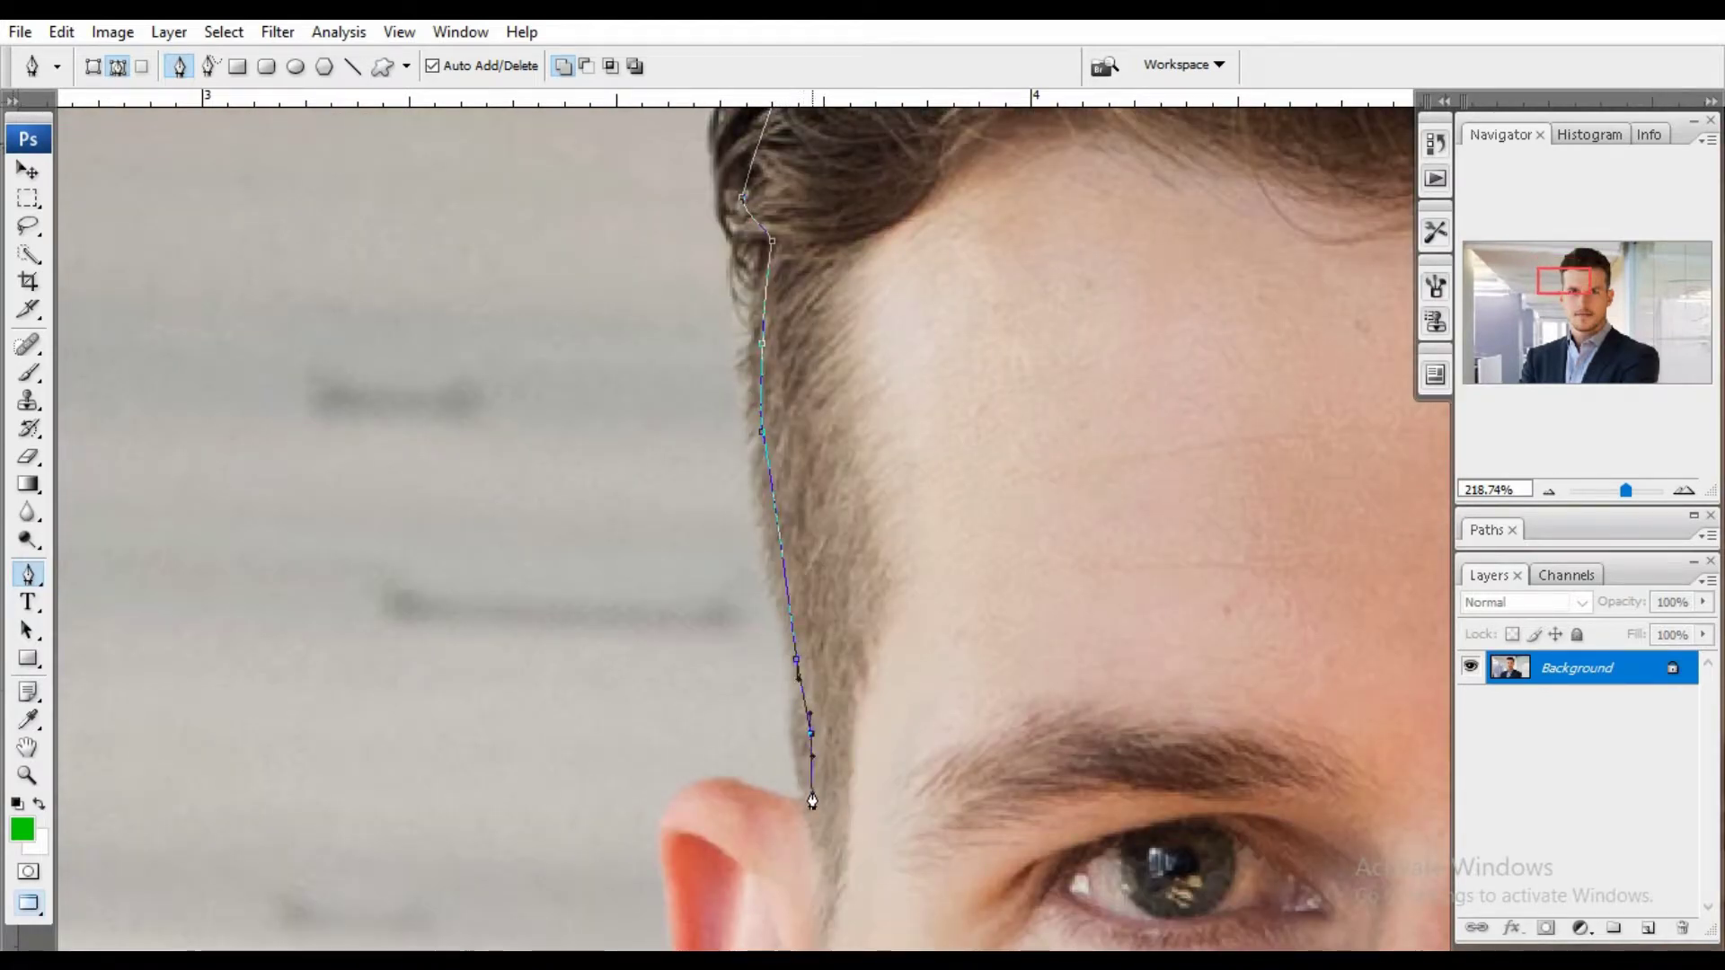
scroll(813, 800, up, 3)
drag(945, 469, 941, 468)
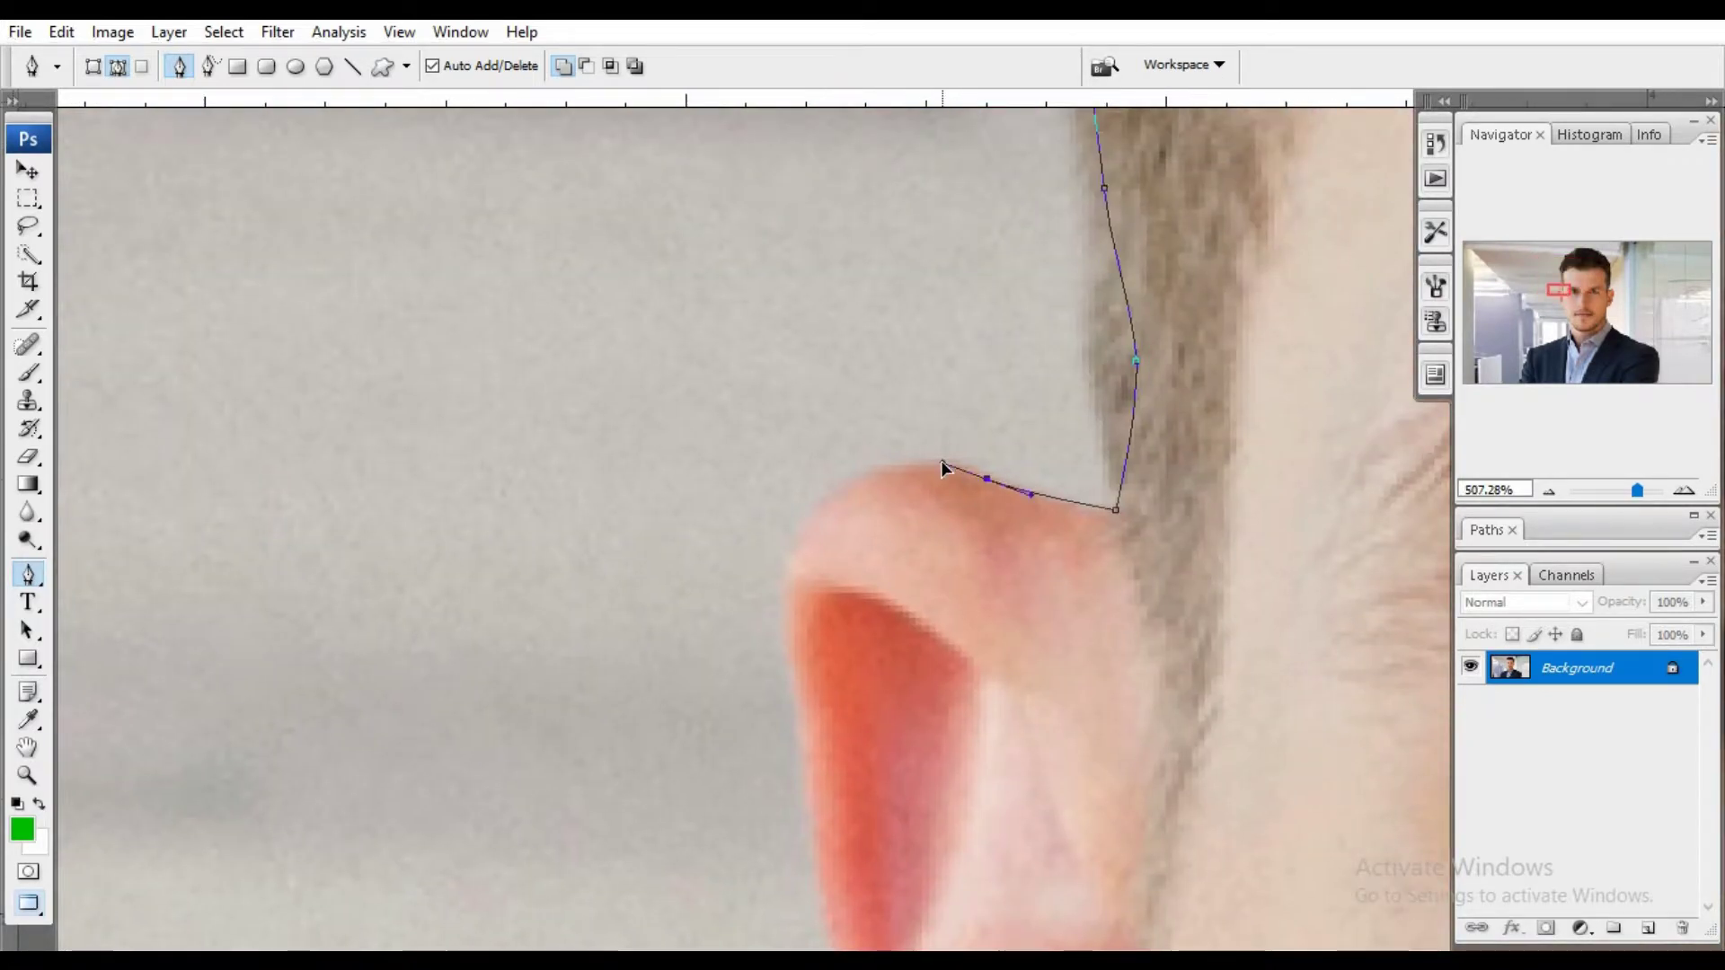
scroll(940, 468, down, 1)
drag(827, 508, 828, 652)
scroll(787, 489, down, 2)
Continue the path down the ear's outer edge, cheek, jawline and neck to the collar.
click(787, 494)
scroll(787, 539, down, 2)
click(777, 566)
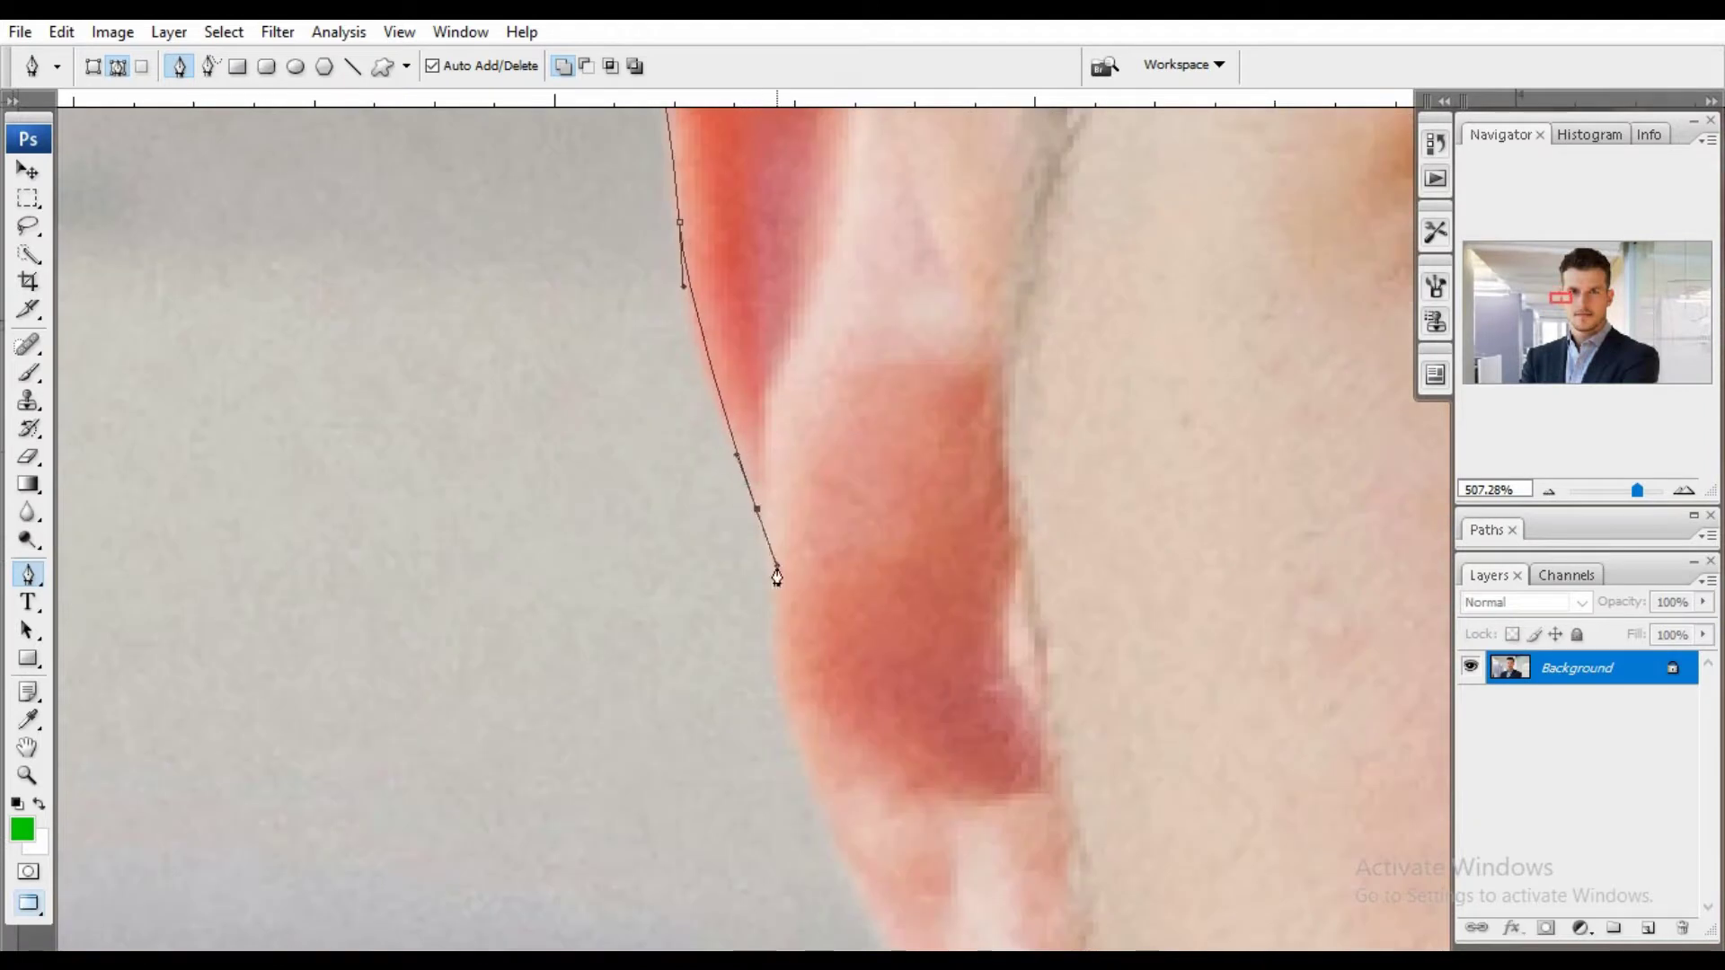
drag(778, 518, 747, 306)
click(804, 468)
drag(804, 468, 558, 392)
click(593, 466)
drag(620, 539, 498, 419)
click(559, 525)
mouse_move(559, 525)
mouse_down()
mouse_move(478, 563)
mouse_move(307, 292)
mouse_up()
click(396, 511)
click(357, 596)
drag(358, 597, 295, 341)
click(419, 492)
click(465, 552)
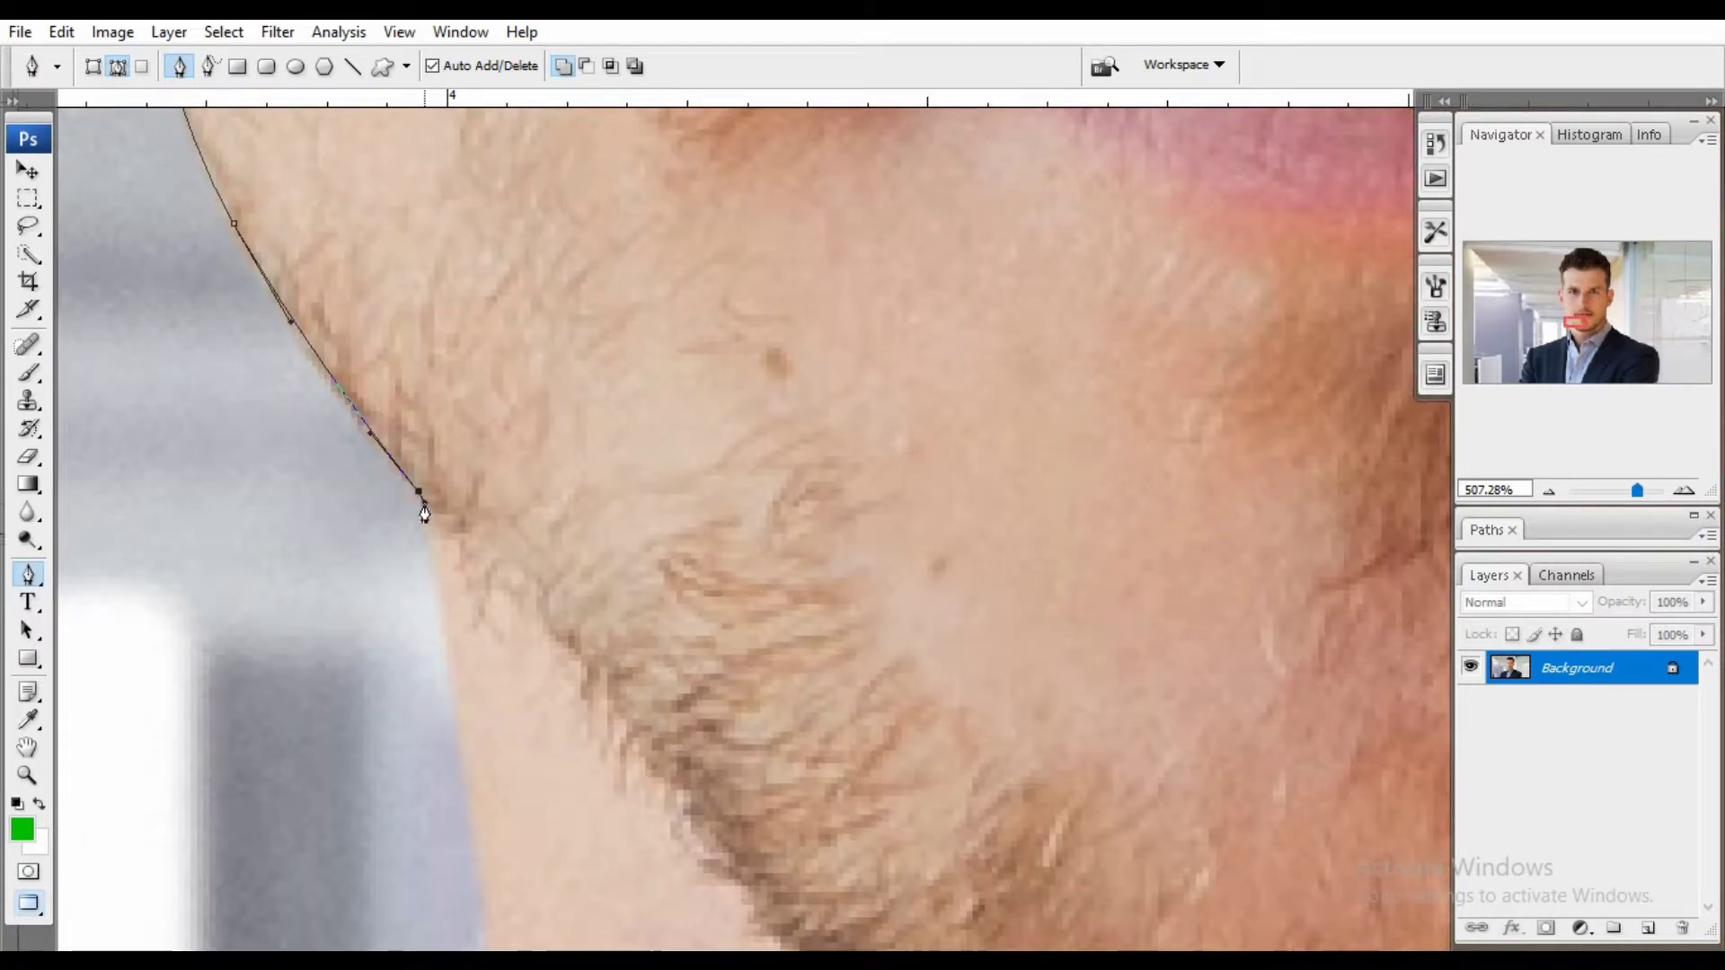
click(432, 552)
drag(433, 552, 356, 193)
click(408, 579)
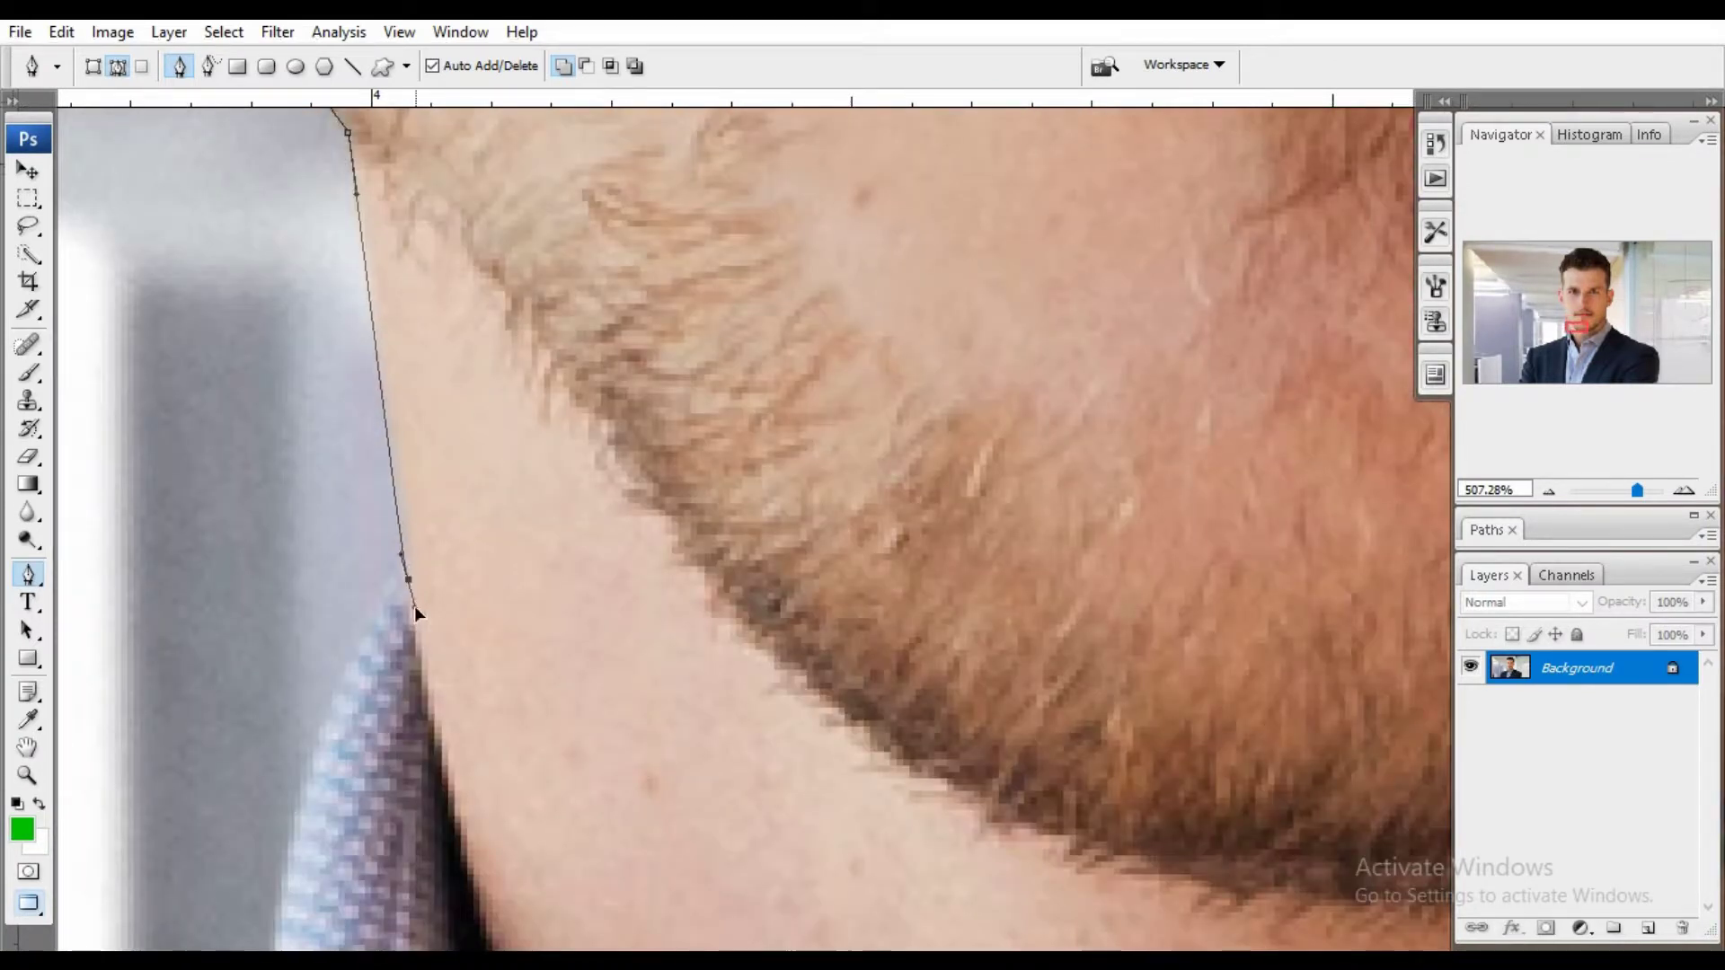
click(384, 605)
Trace the path along the shirt collar and the jacket's shoulder edge.
mouse_move(332, 686)
mouse_down()
mouse_move(423, 493)
mouse_move(637, 532)
mouse_move(905, 431)
mouse_up()
click(413, 493)
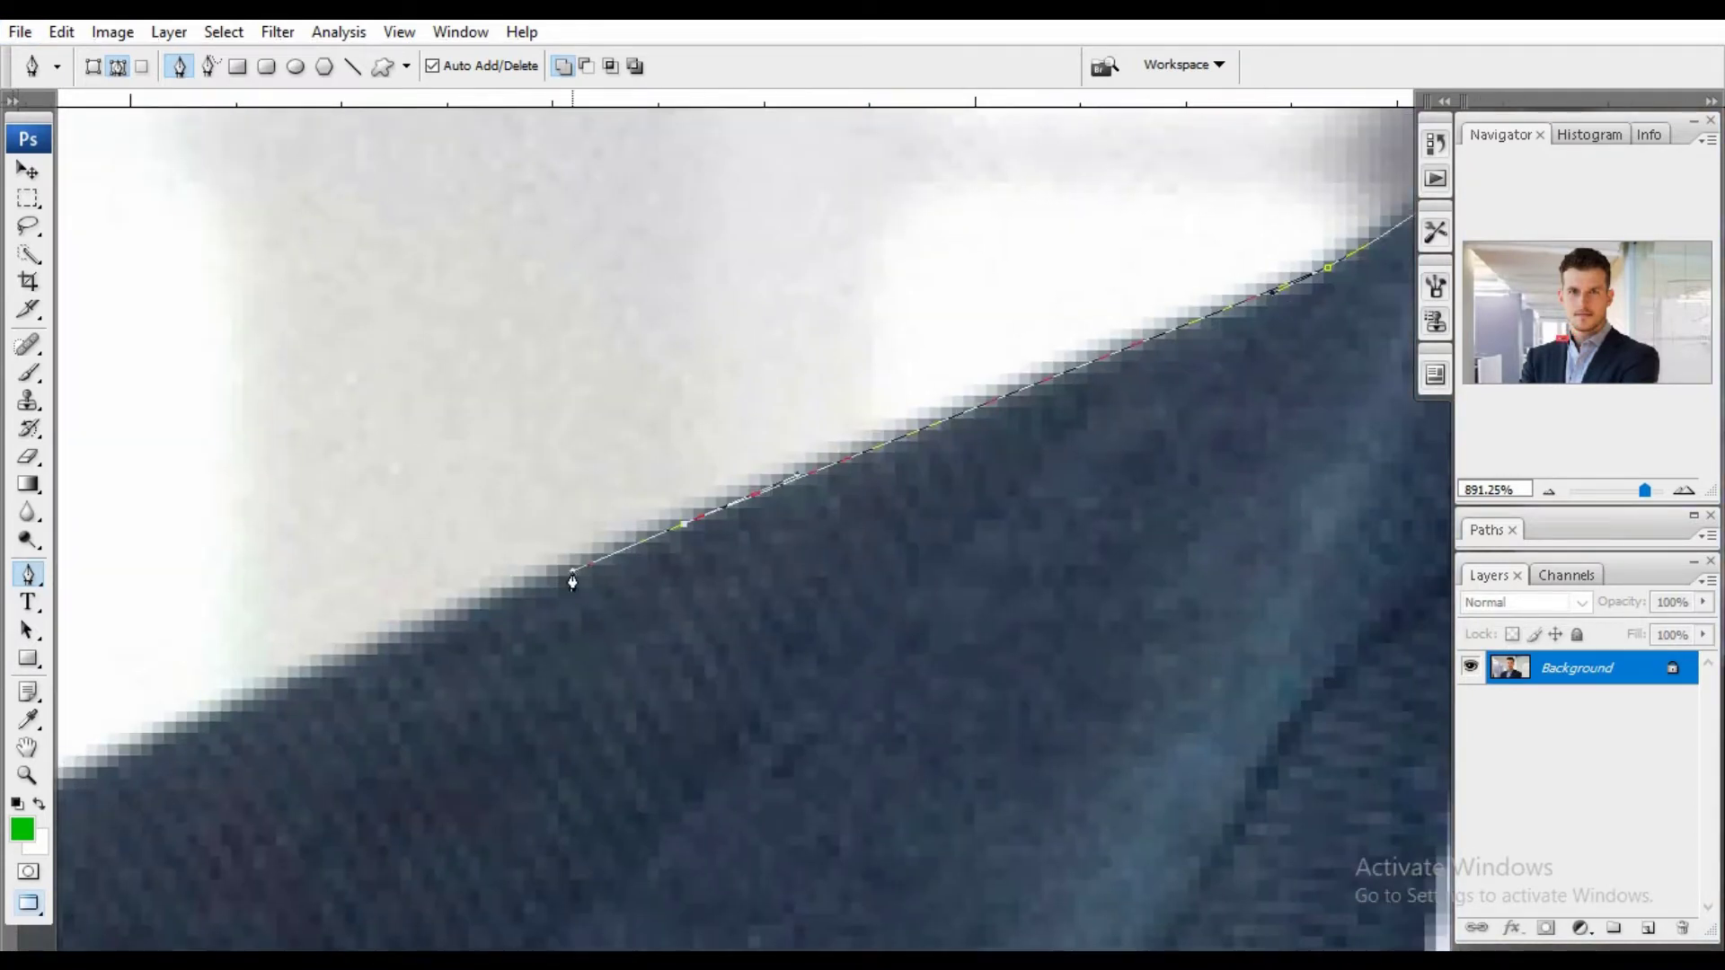
click(516, 580)
drag(517, 591, 1098, 447)
click(311, 673)
mouse_move(312, 674)
mouse_down()
mouse_move(439, 692)
mouse_move(319, 691)
mouse_up()
click(319, 680)
click(185, 731)
drag(201, 790, 816, 602)
click(657, 501)
scroll(656, 509, down, 3)
click(829, 597)
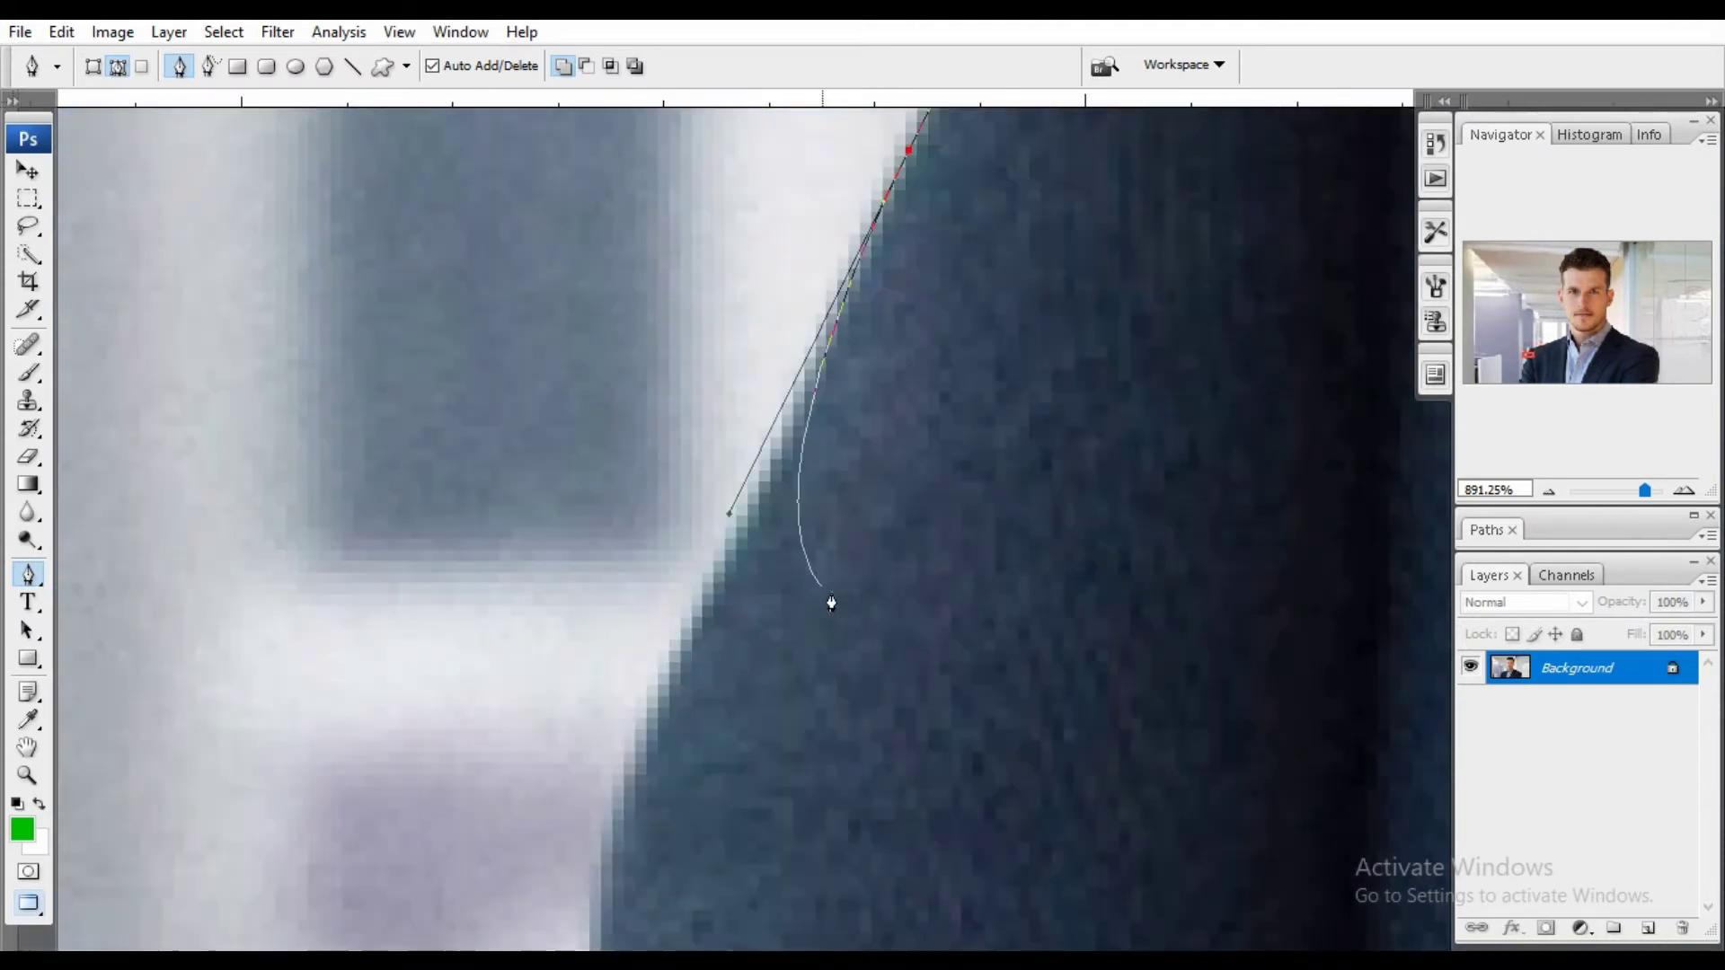
scroll(735, 539, up, 2)
scroll(770, 539, up, 1)
scroll(539, 539, up, 1)
mouse_move(538, 526)
mouse_down()
mouse_move(566, 636)
mouse_move(666, 494)
mouse_up()
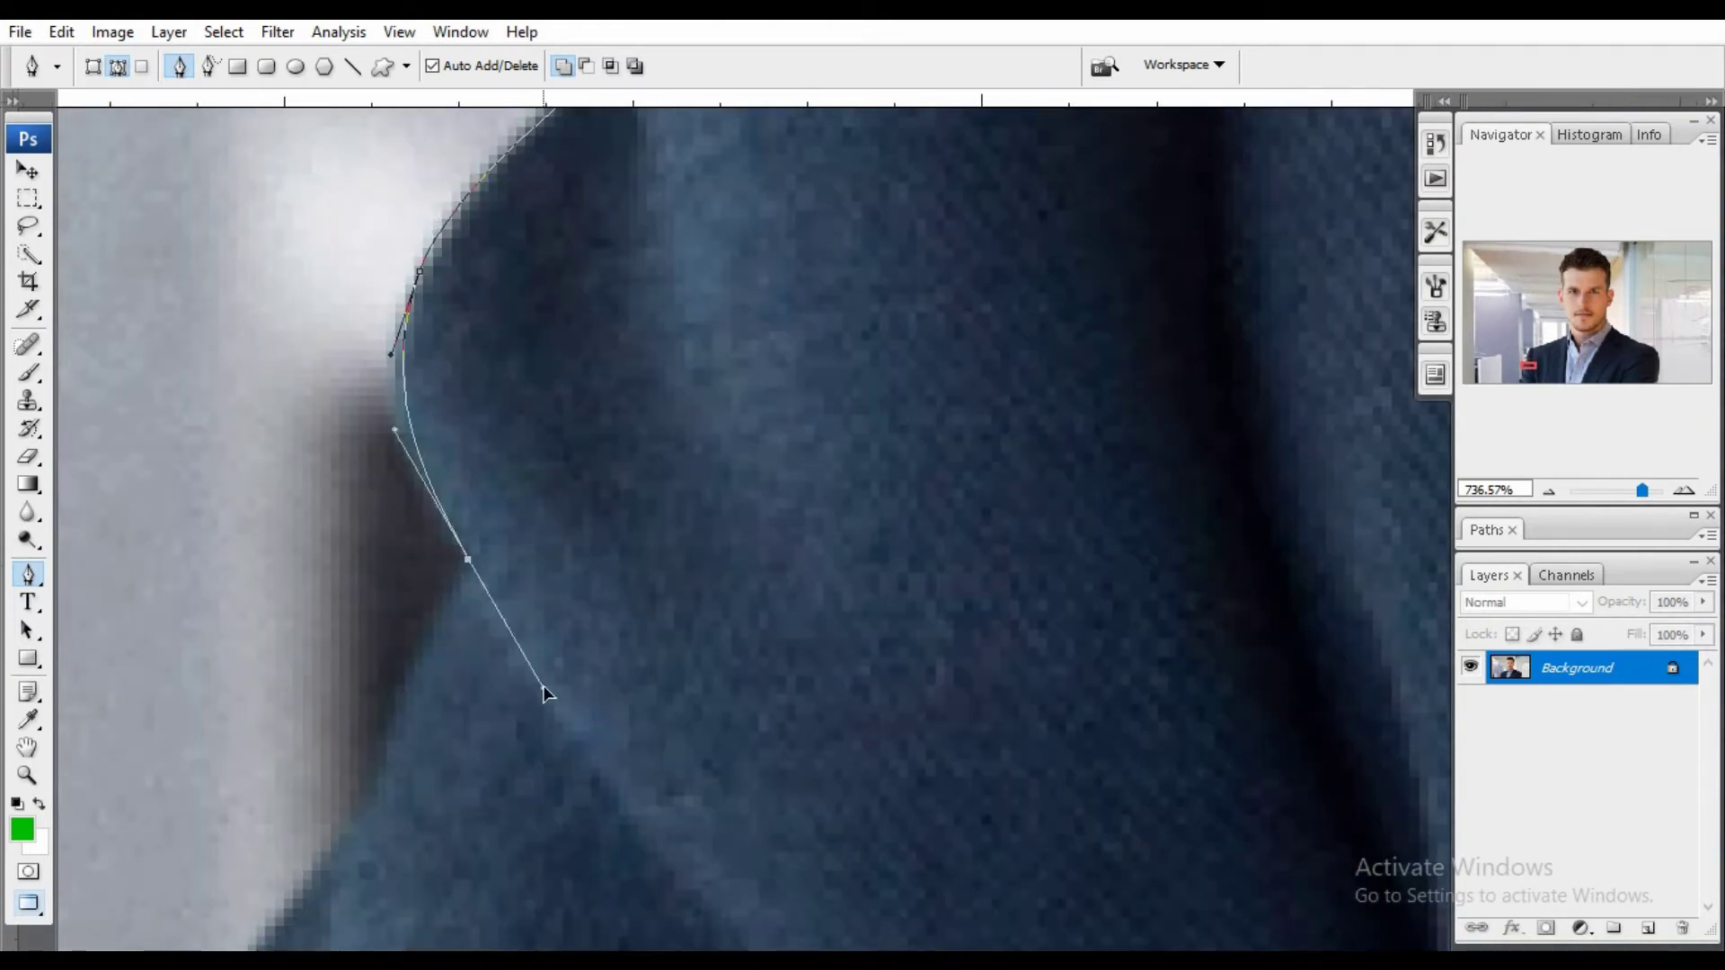
Run the path along the jacket below the image bottom and close it at the start point.
mouse_move(544, 694)
mouse_down()
mouse_move(563, 435)
mouse_move(539, 225)
mouse_up()
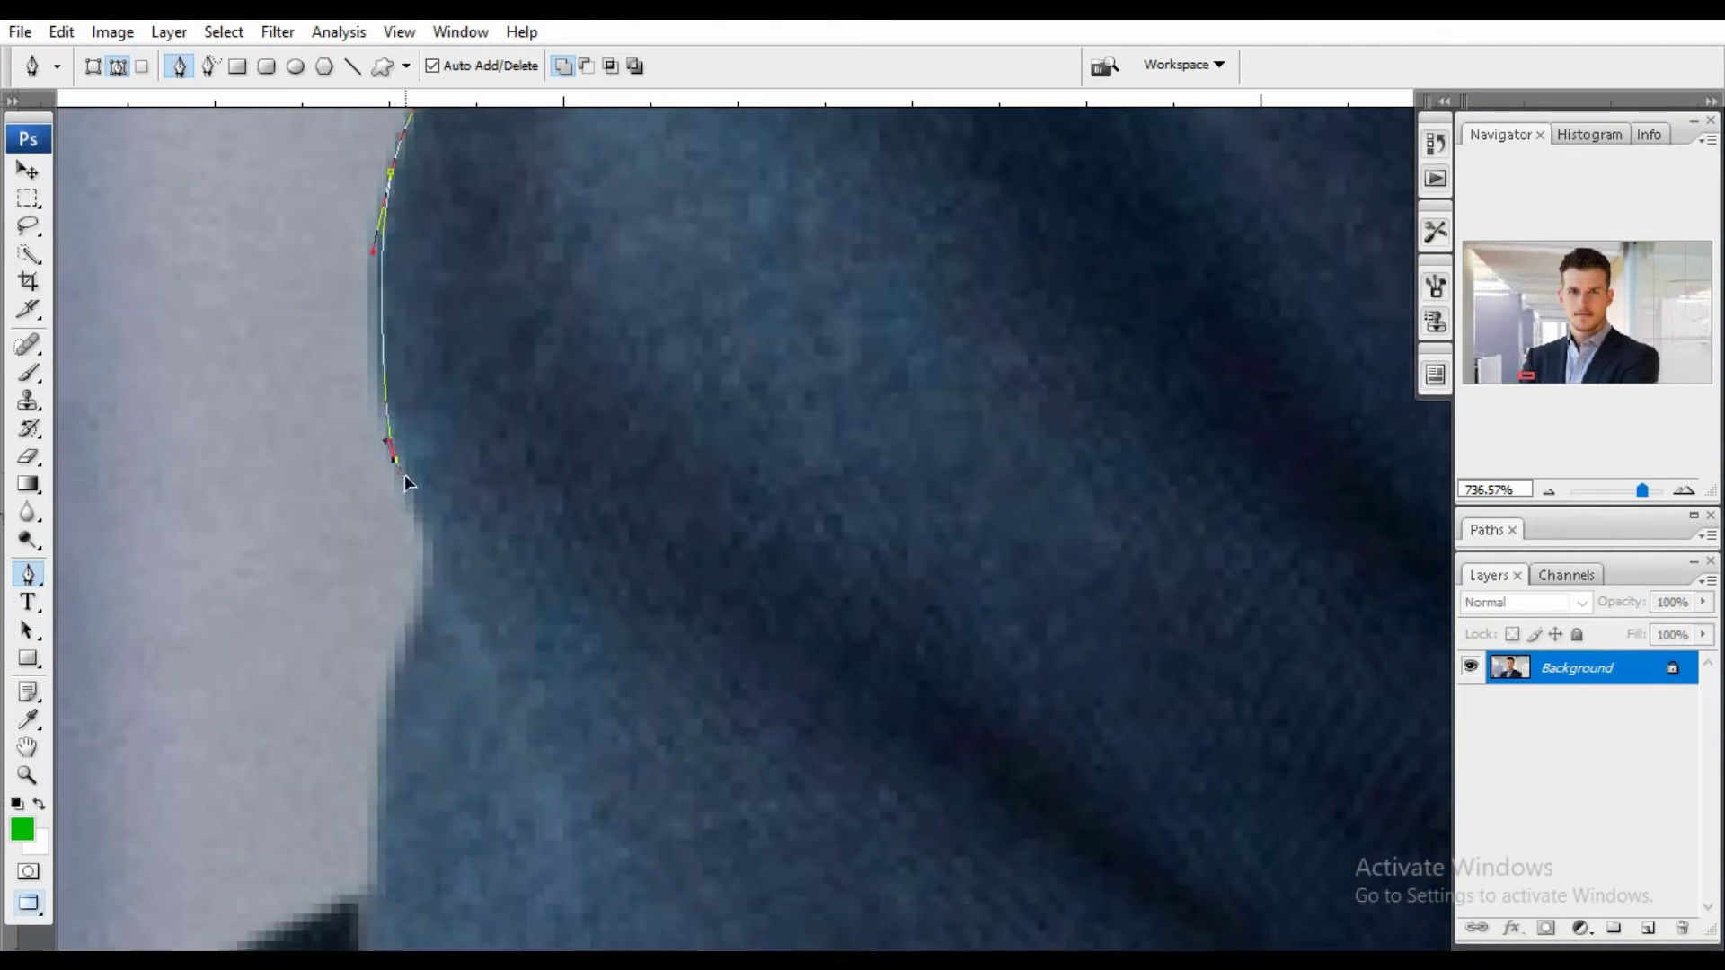
drag(394, 460, 418, 519)
drag(386, 694, 462, 497)
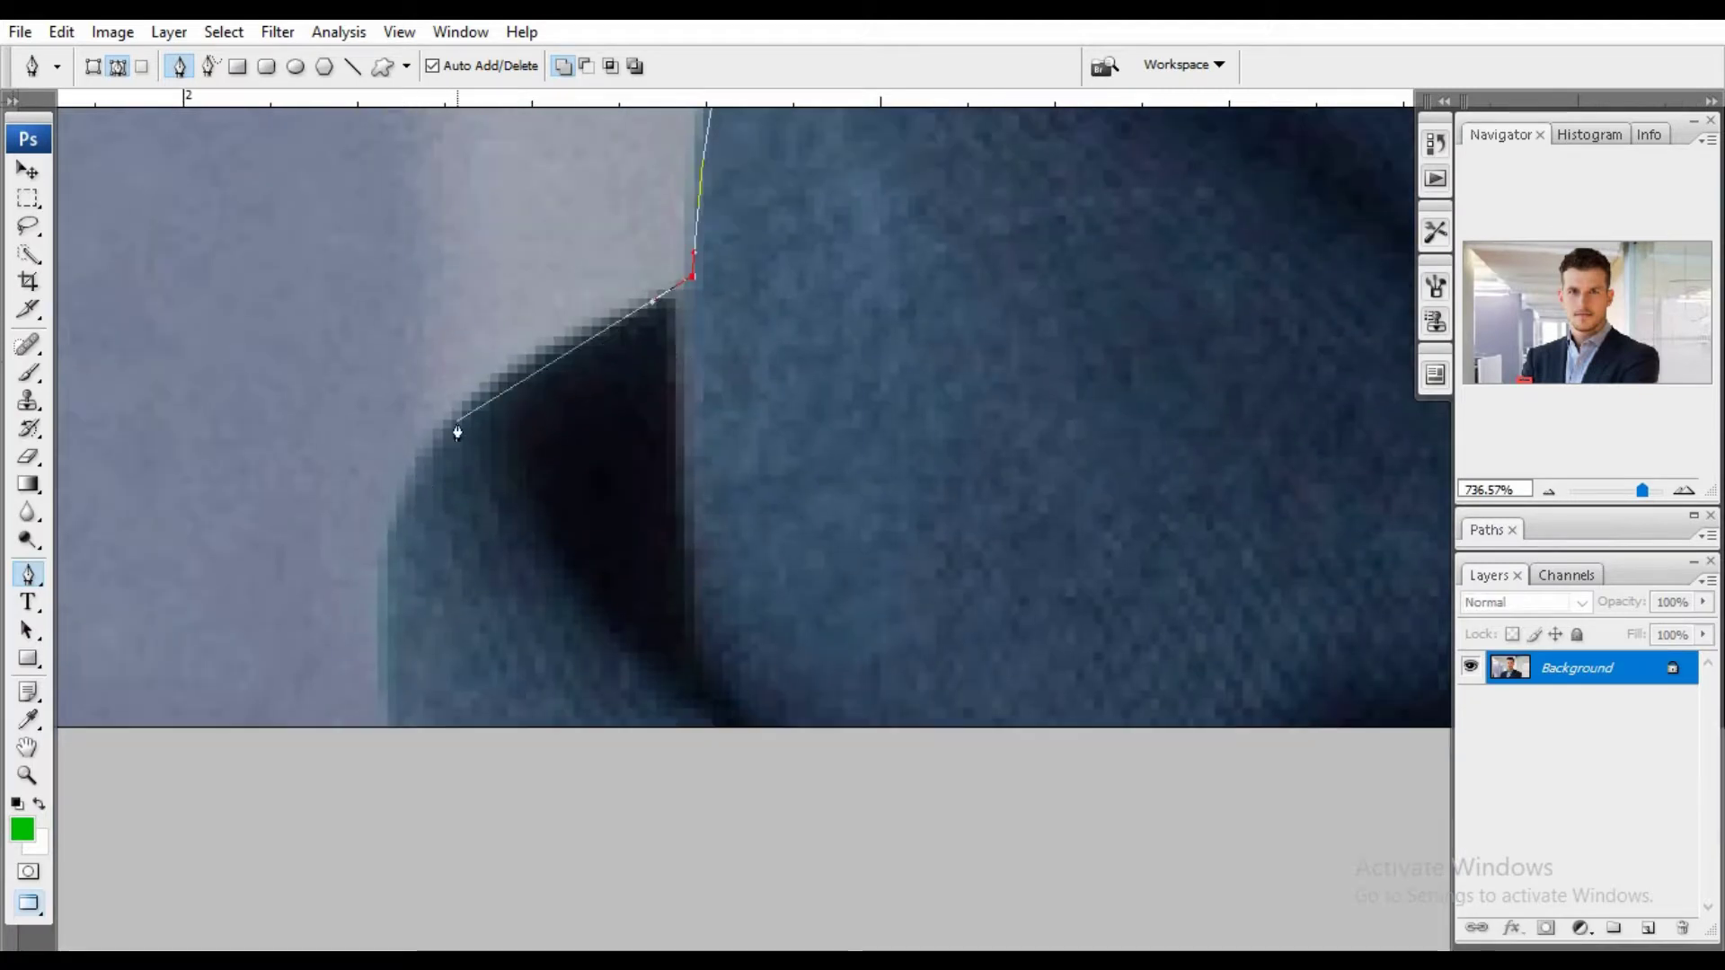
alt+scroll(1079, 423, down, 5)
drag(1078, 423, 423, 743)
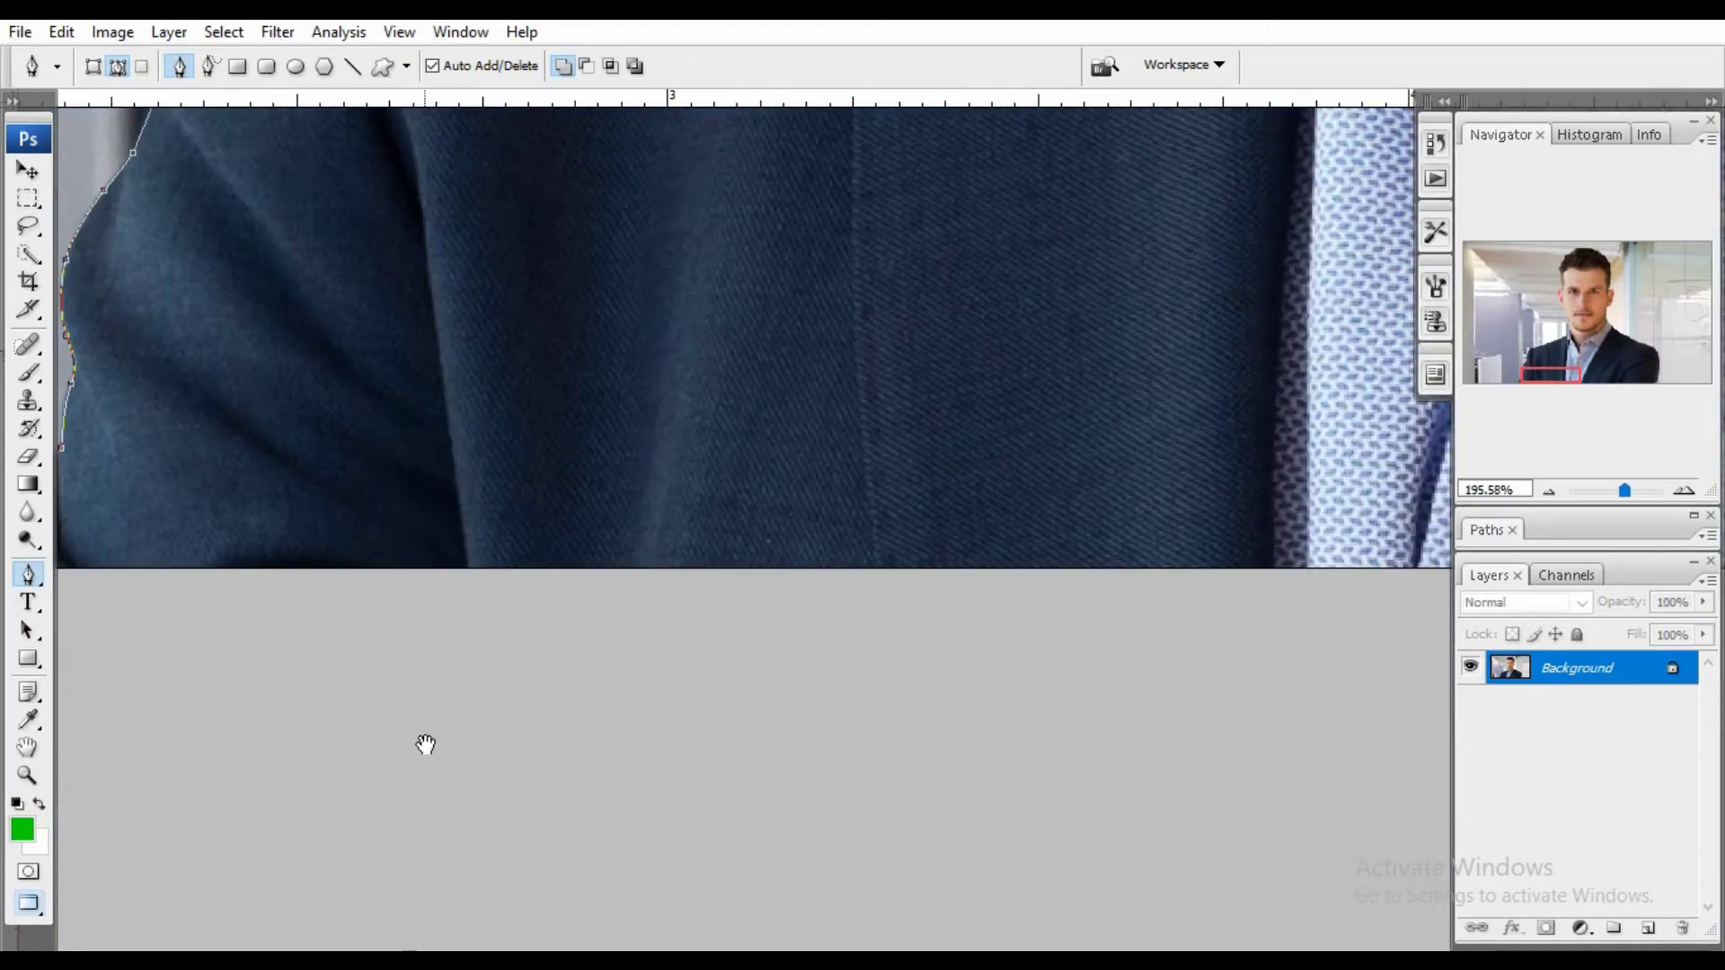
drag(920, 651, 993, 625)
drag(1110, 647, 385, 609)
drag(944, 619, 998, 620)
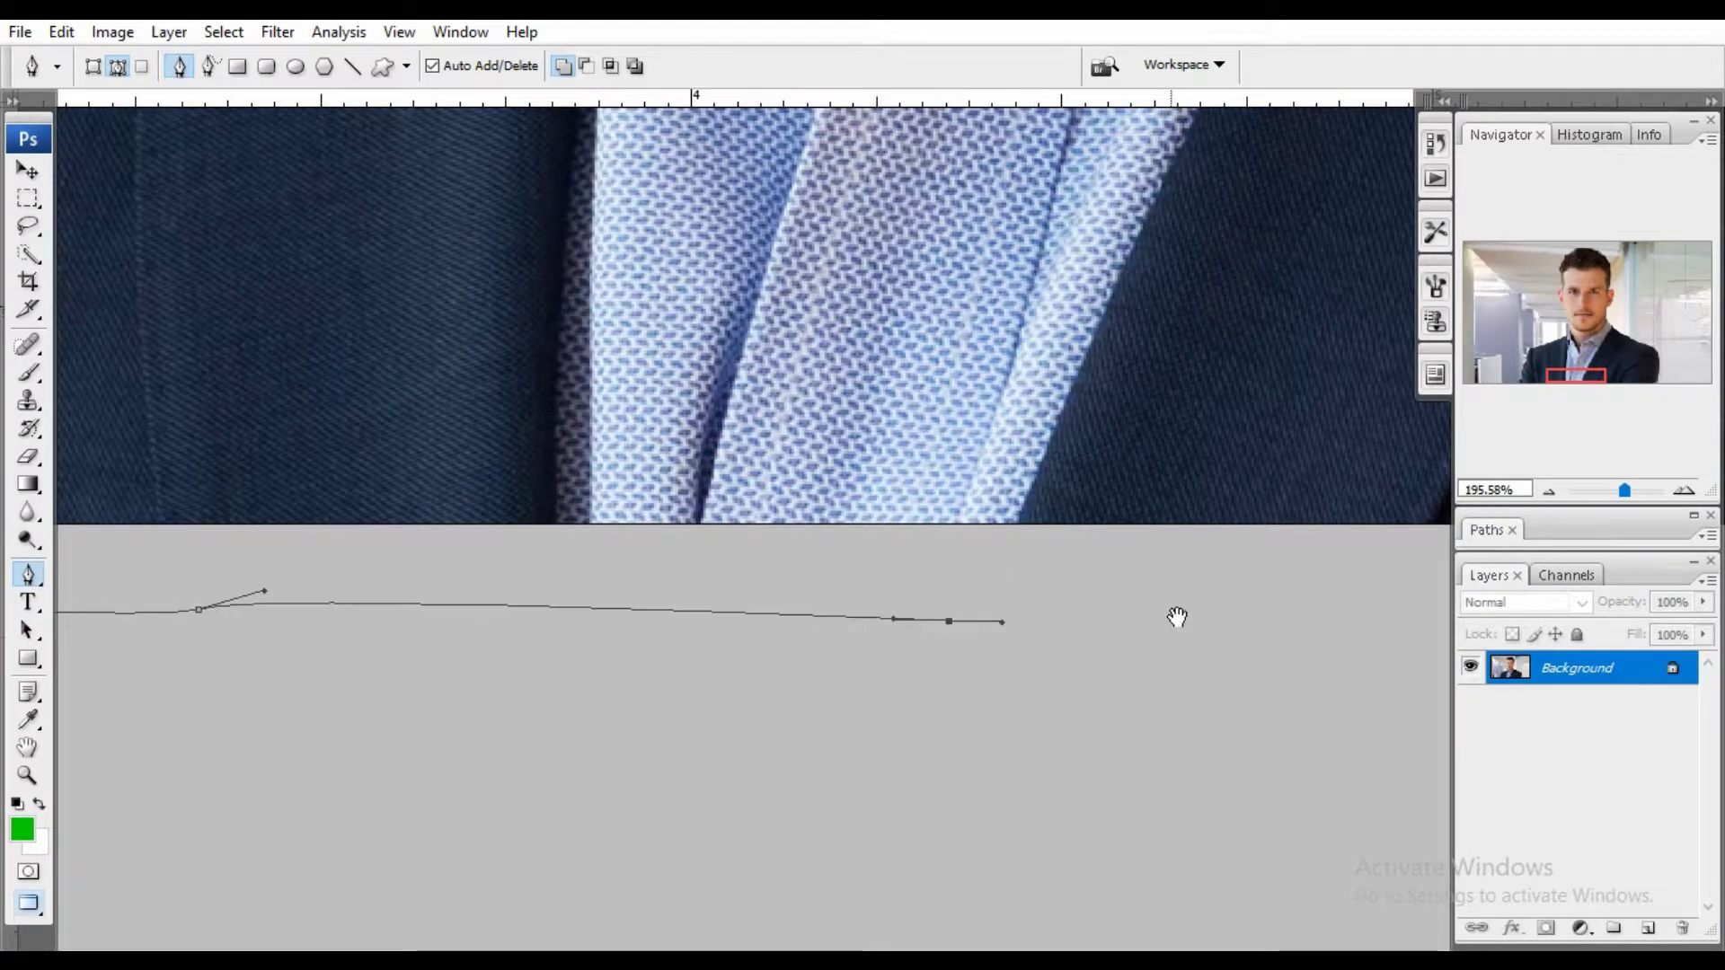
drag(1180, 616, 622, 632)
alt+scroll(623, 632, down, 5)
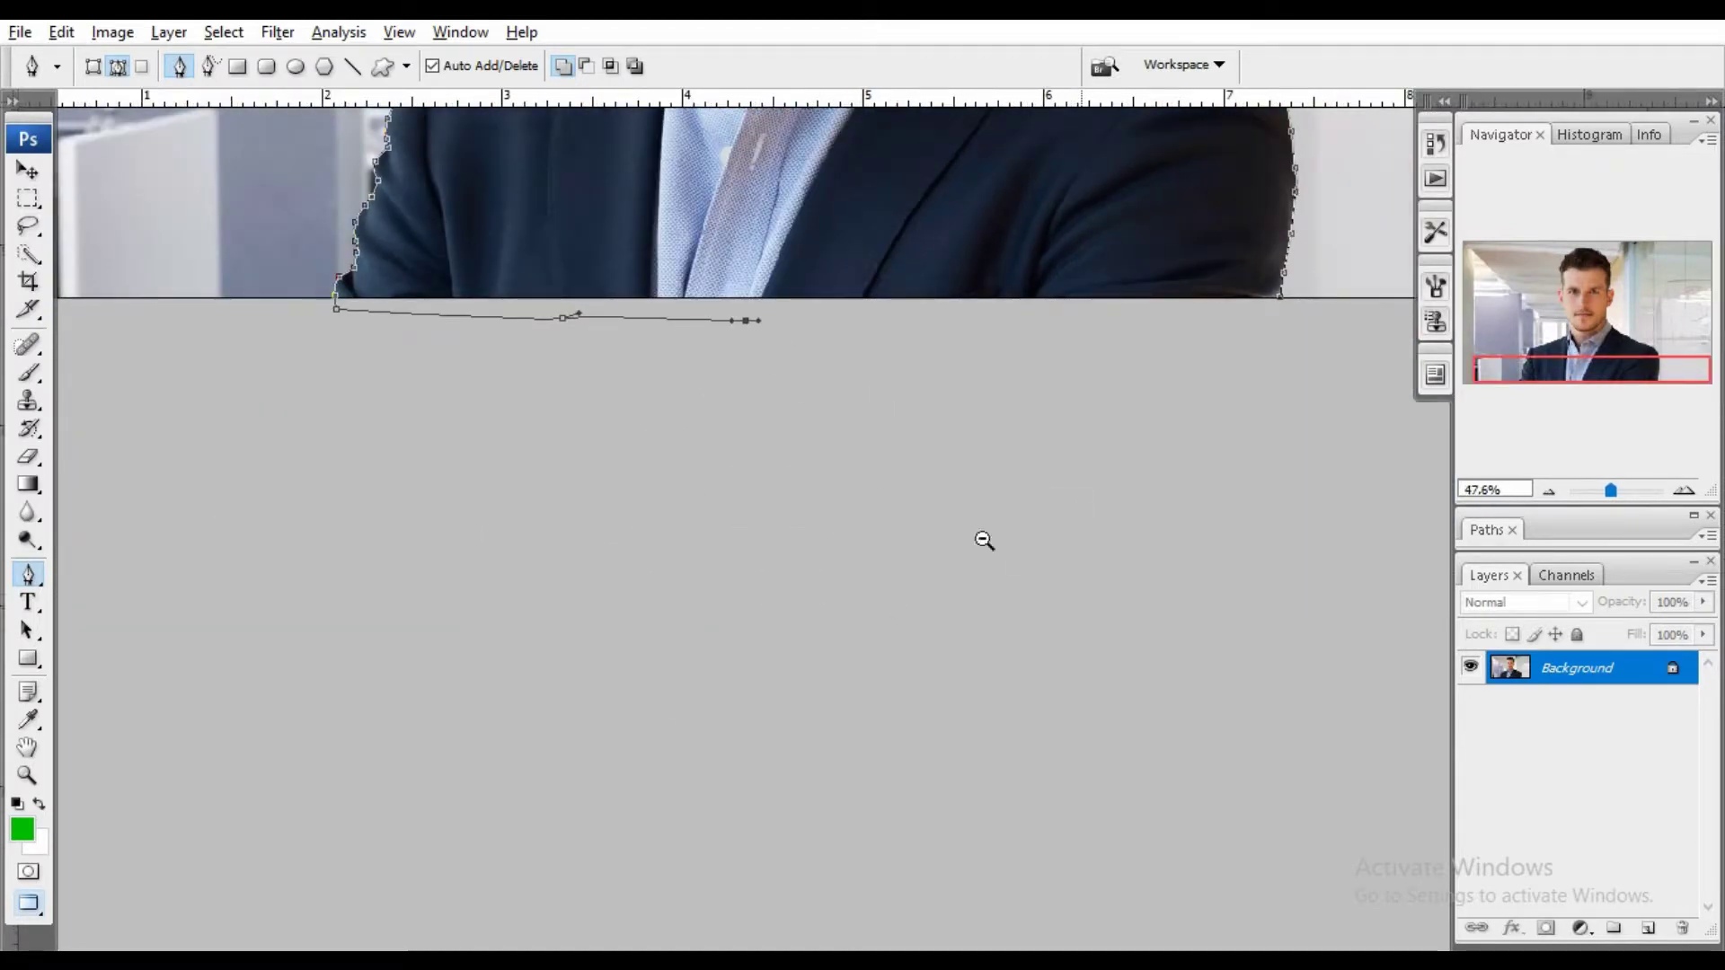
alt+scroll(986, 542, down, 1)
alt+scroll(939, 731, up, 2)
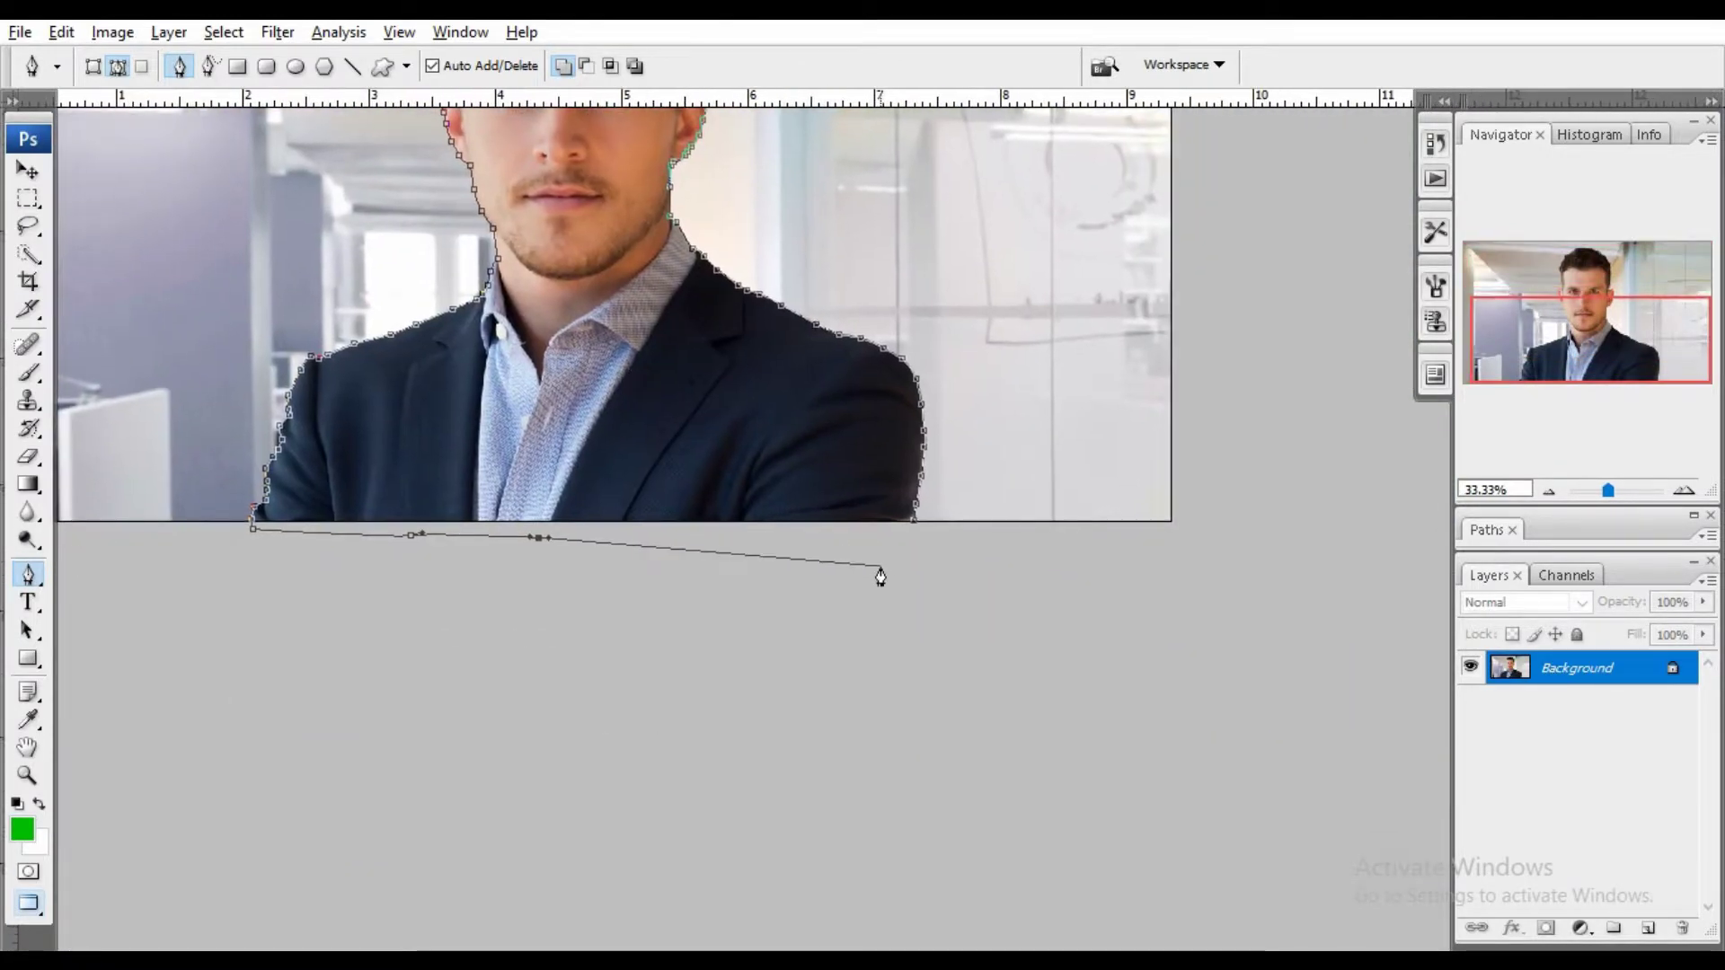
alt+scroll(877, 577, up, 2)
drag(1010, 694, 782, 649)
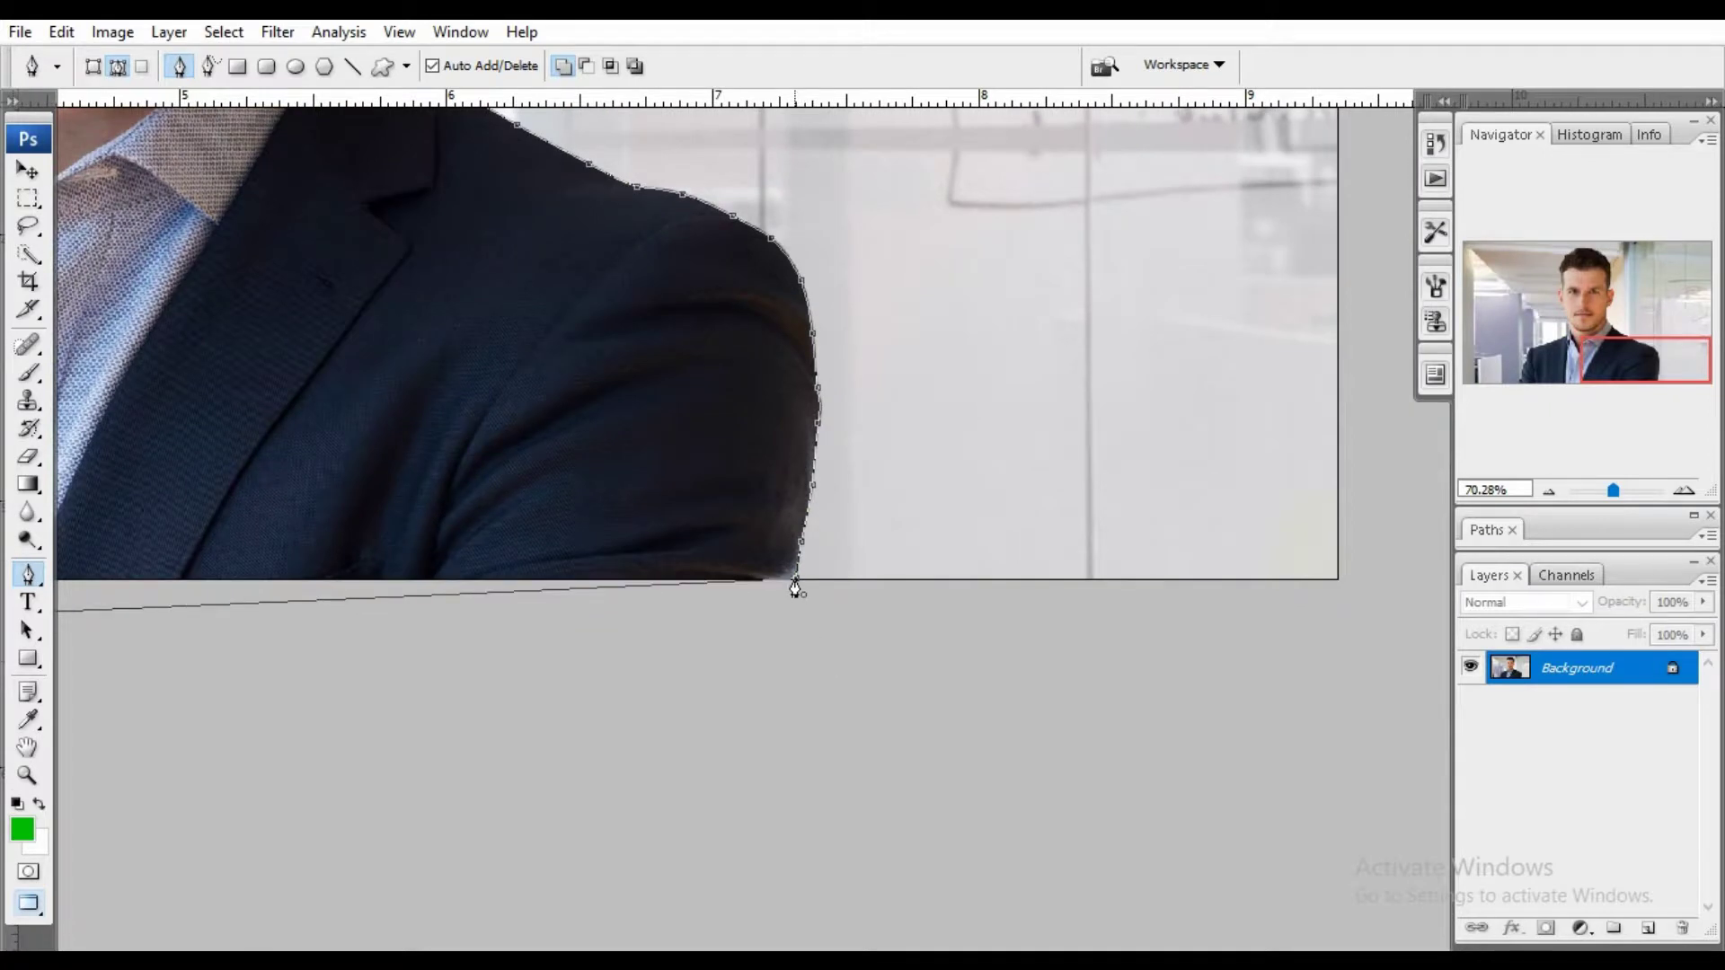
click(773, 667)
alt+scroll(774, 666, down, 3)
Load the path as a selection, copy the man to Layer 1, and check it by toggling Background.
key(ctrl+Return)
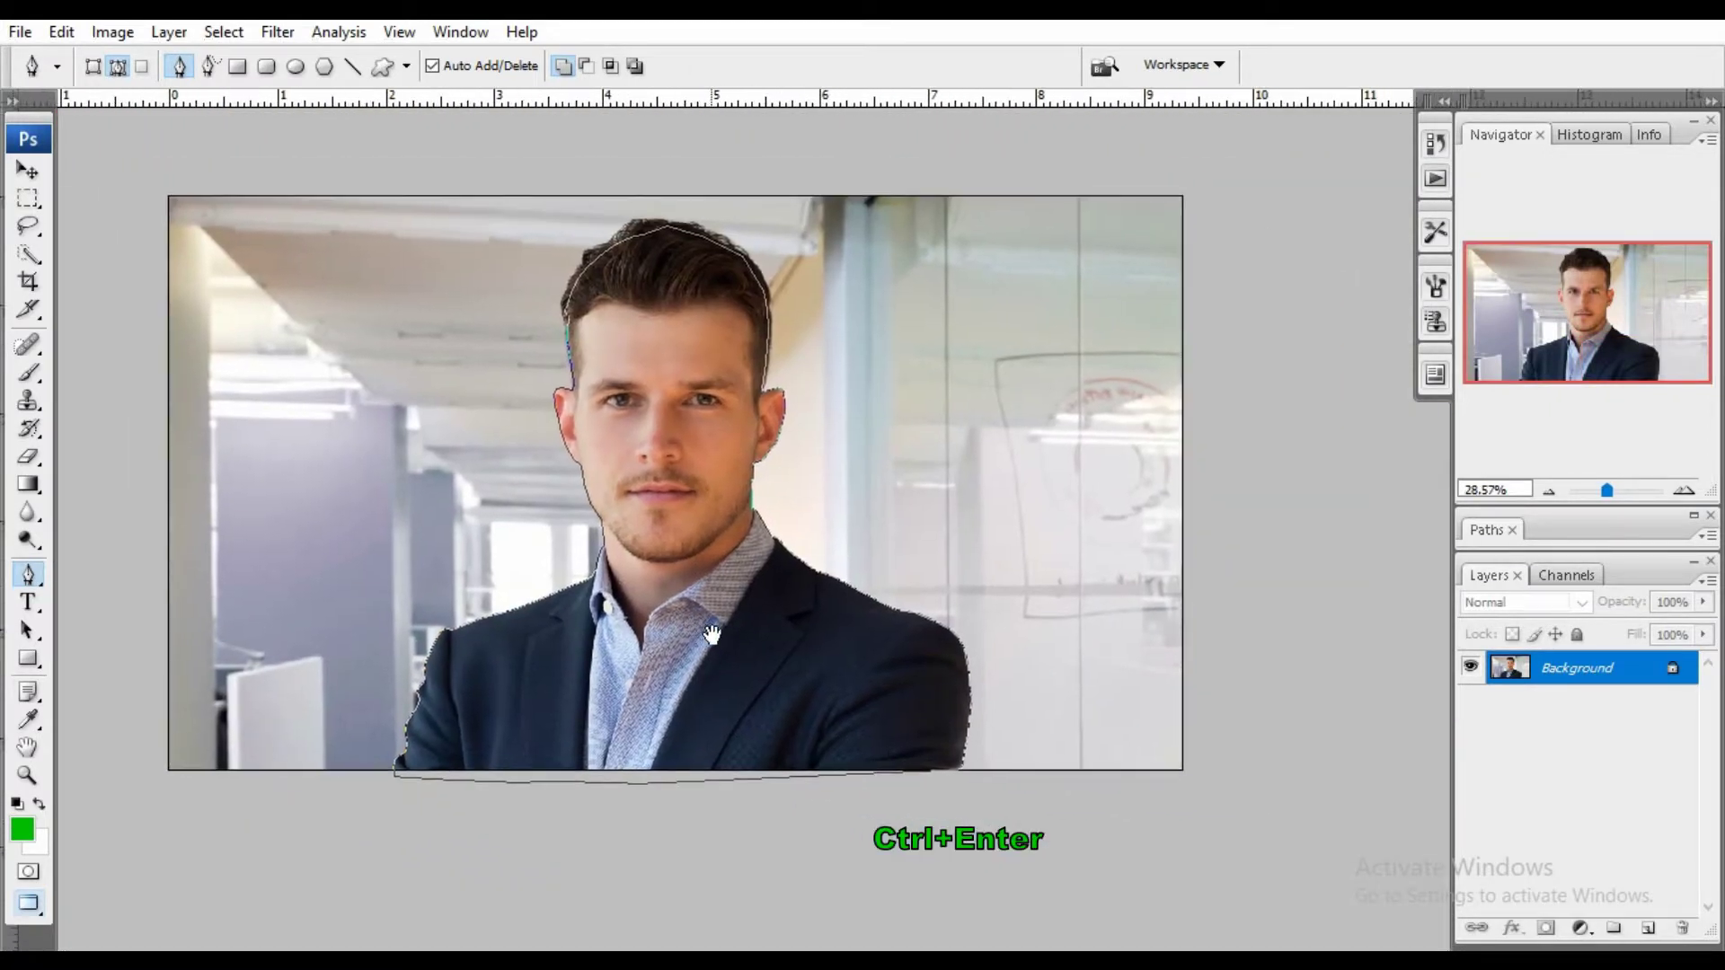
drag(711, 635, 753, 649)
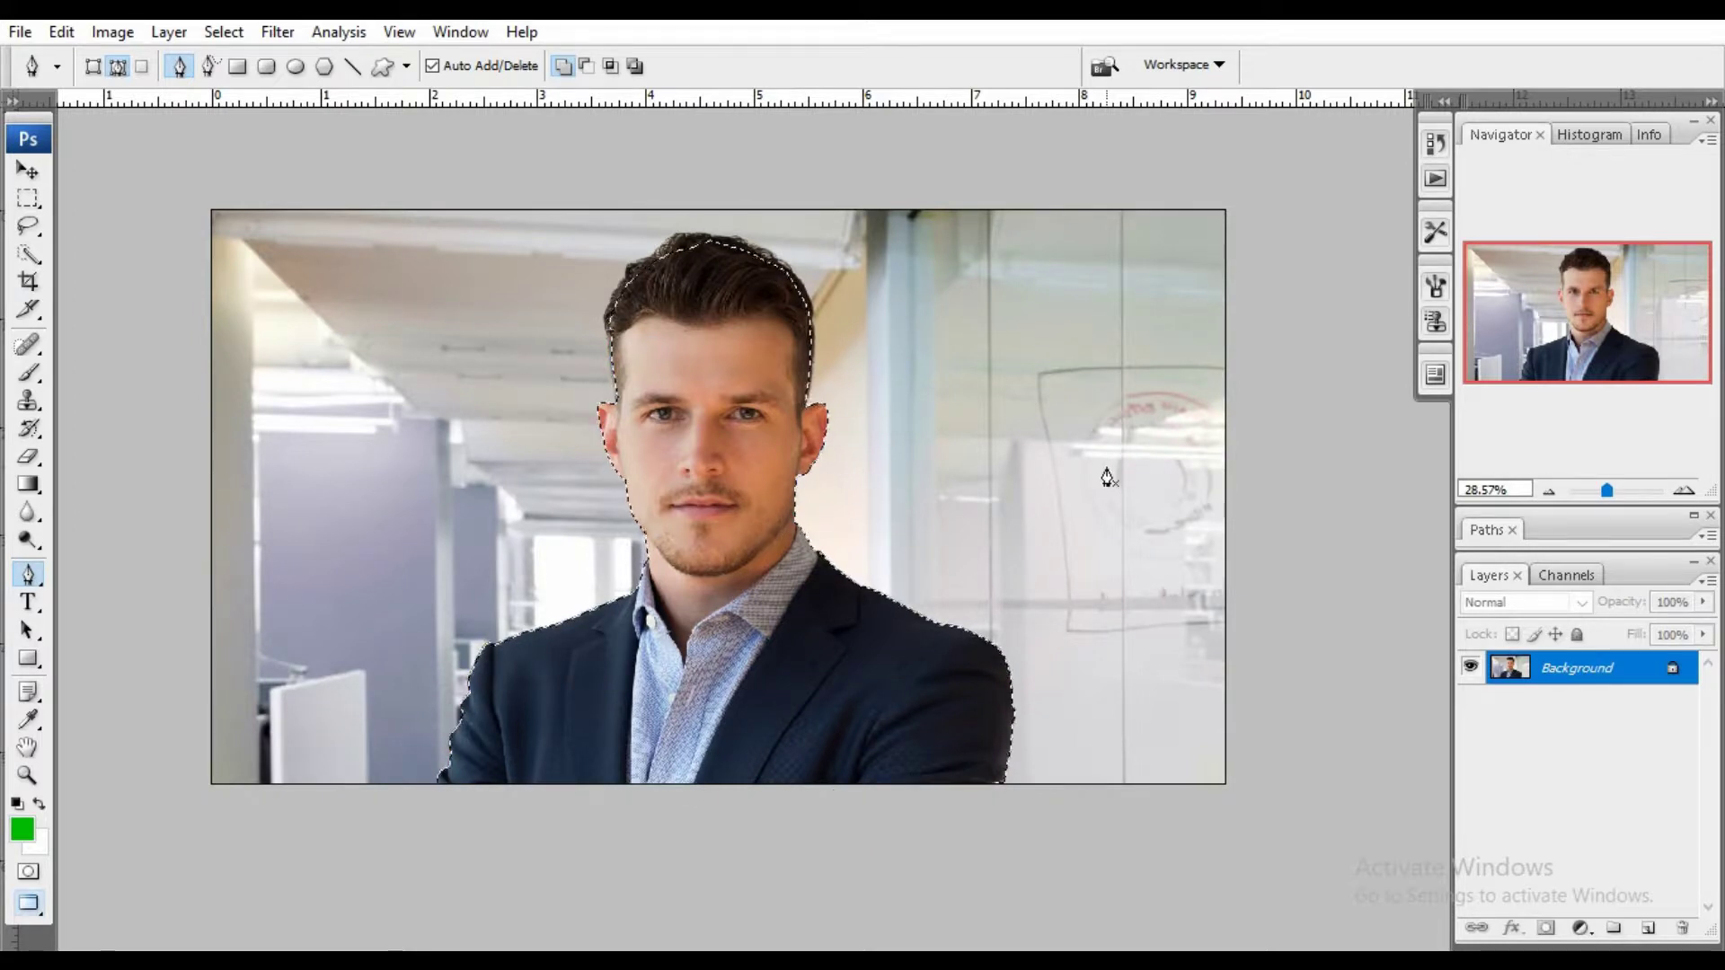
key(ctrl+j)
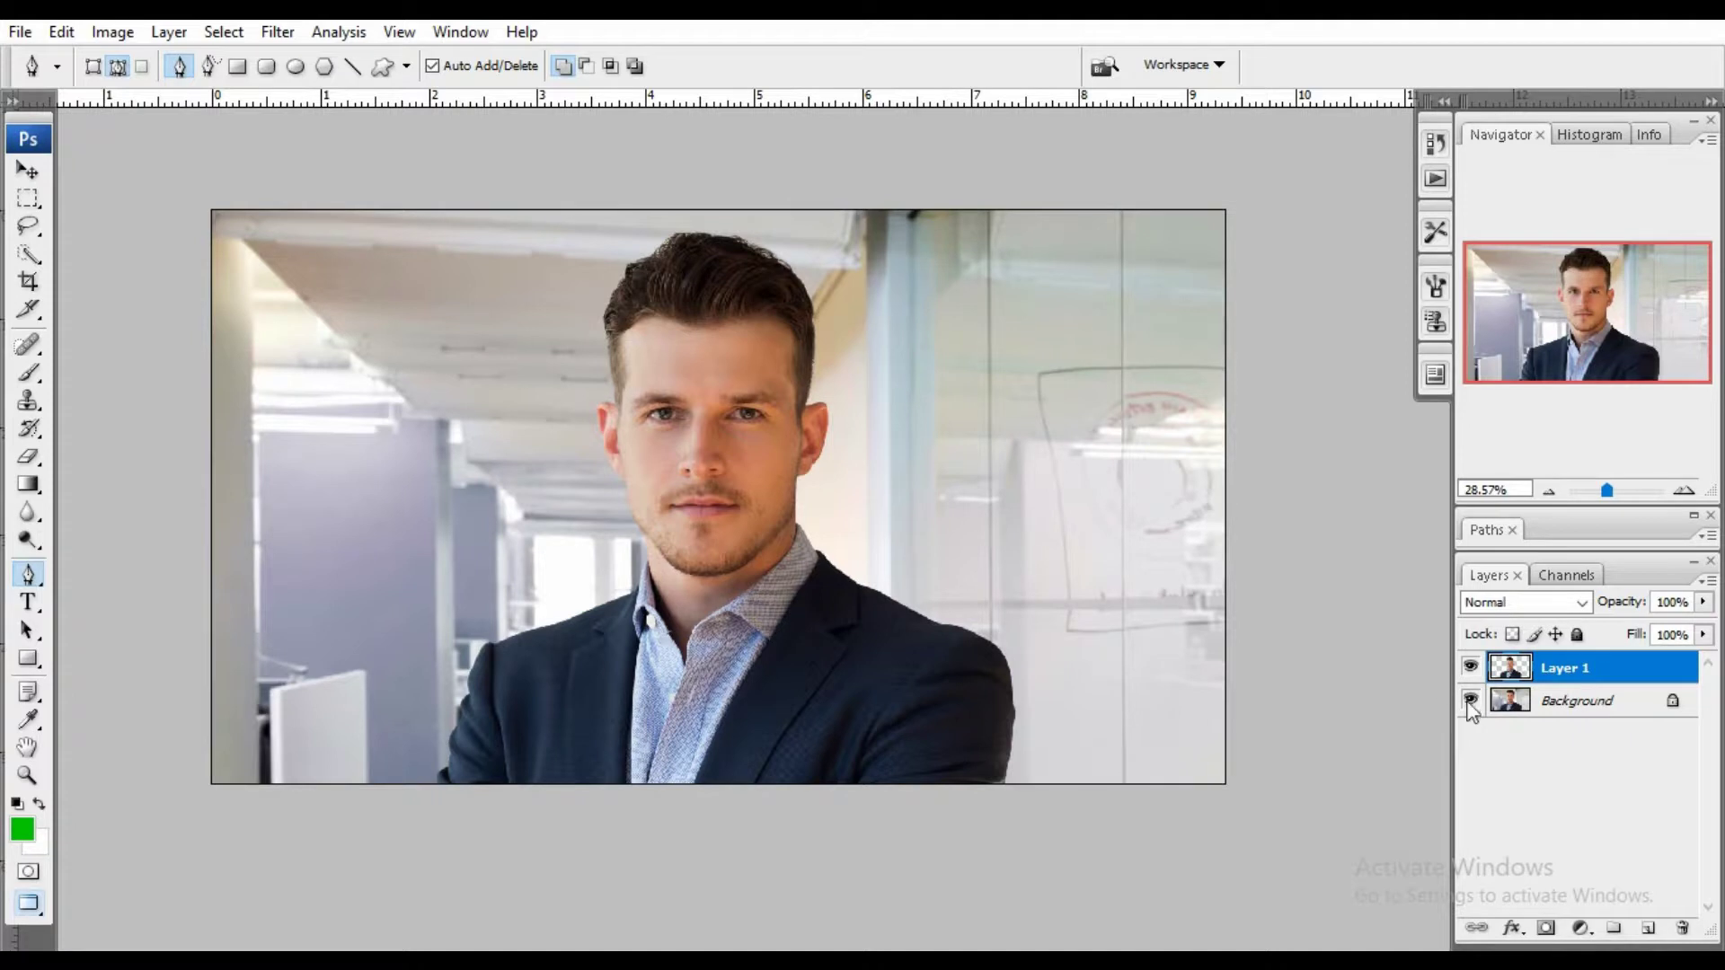
click(1470, 701)
click(1471, 701)
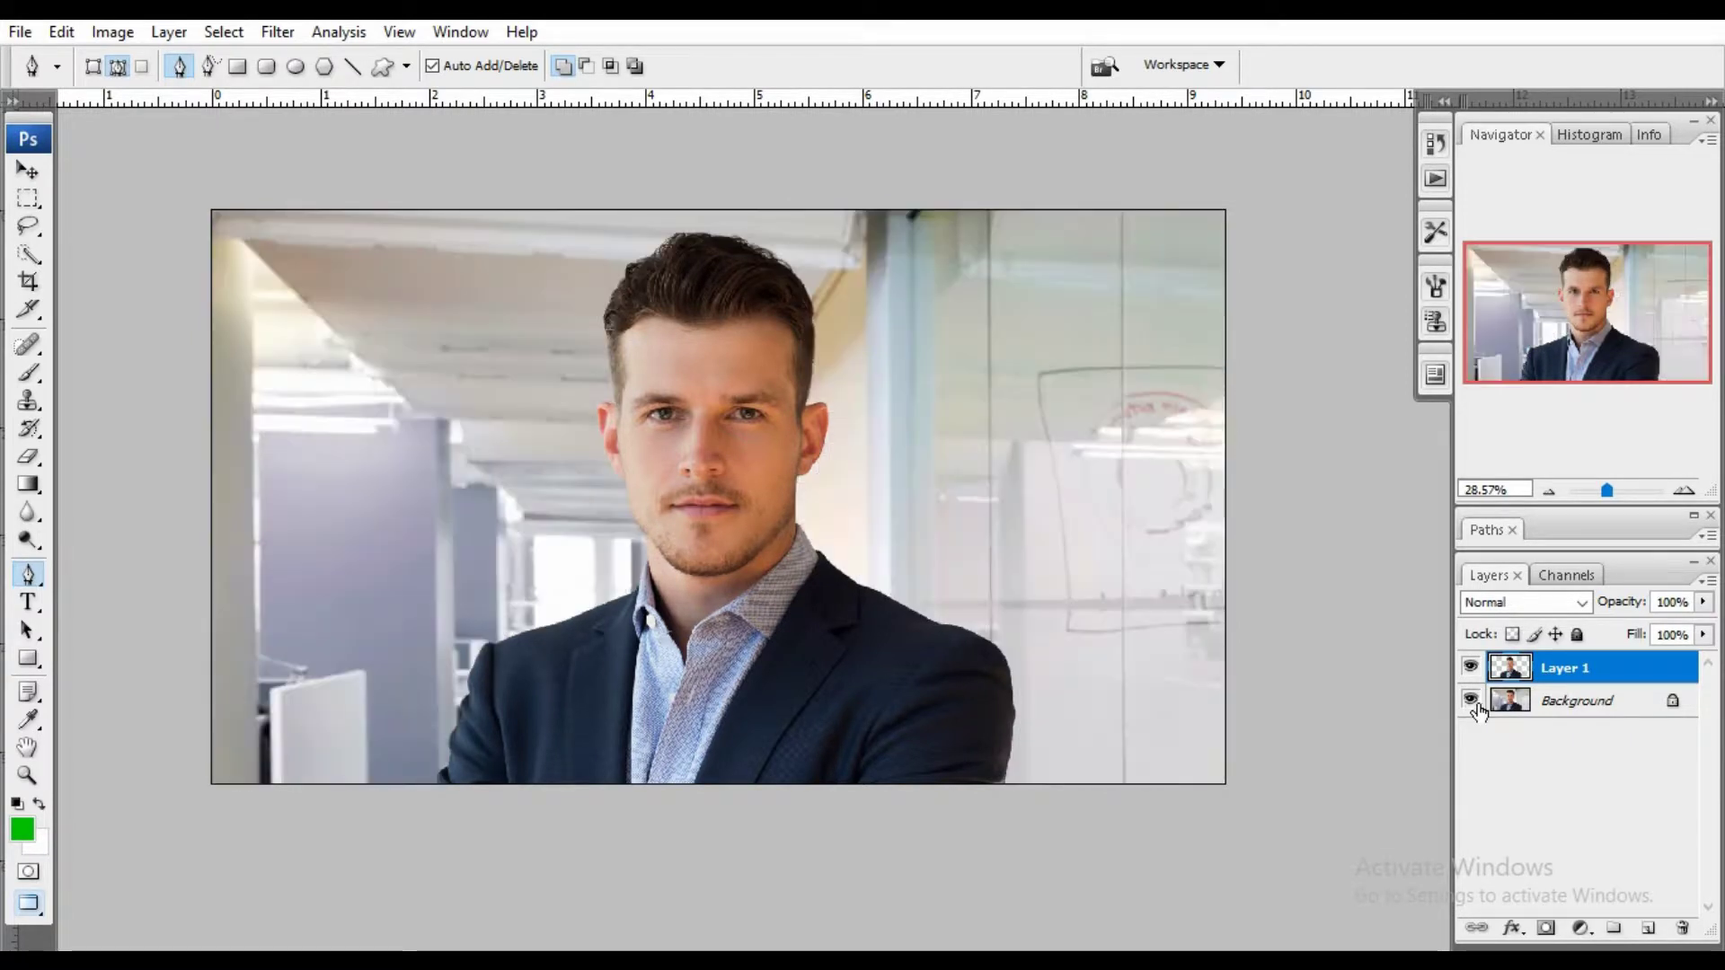
Unlock the locked Background as Layer 0 and rename Layer 1 to '1st'.
double_click(1602, 702)
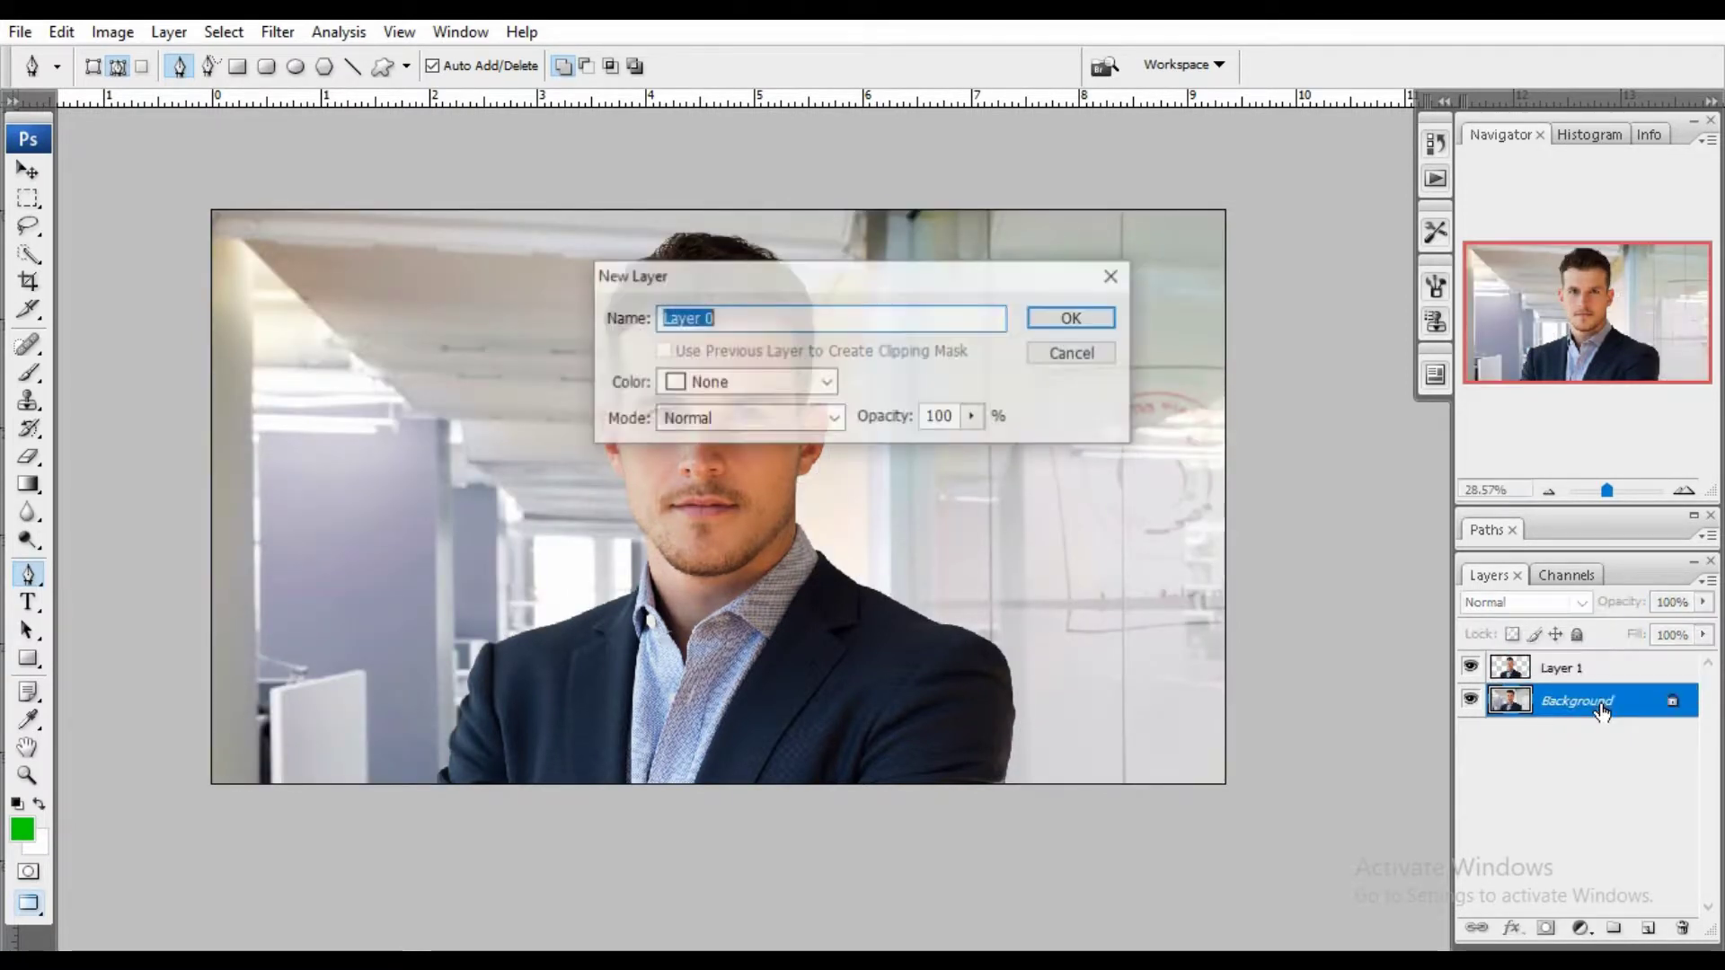
click(1075, 316)
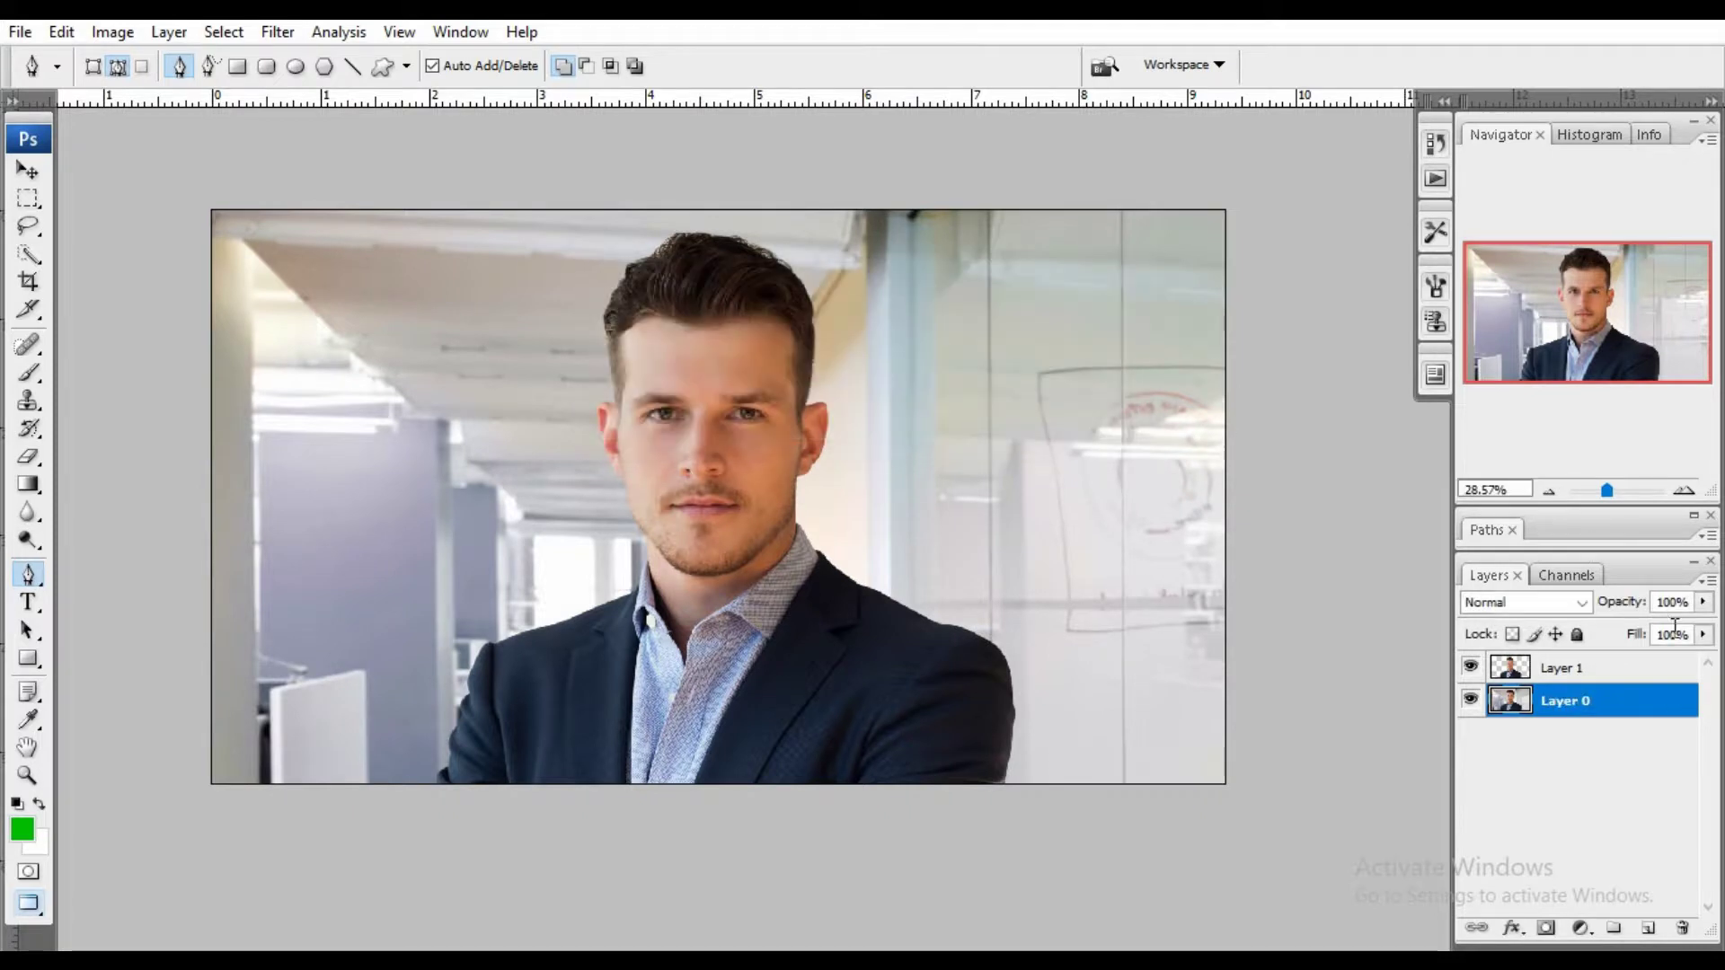
double_click(1573, 669)
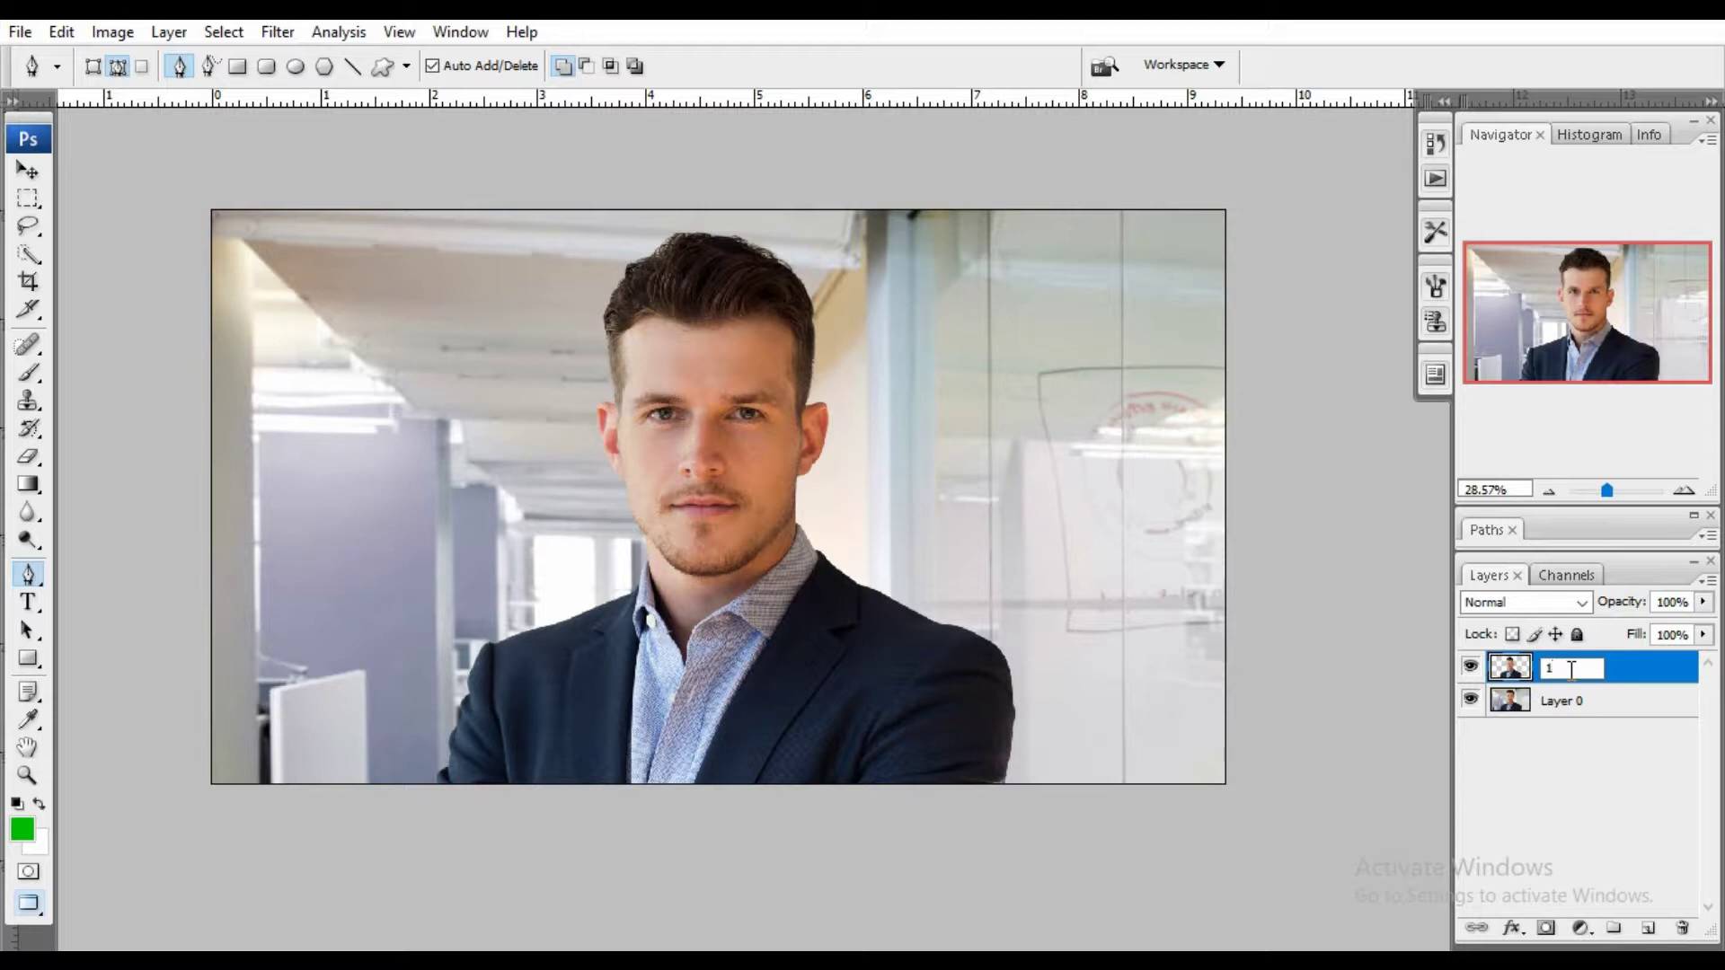
text(st)
click(1363, 710)
Rename Layer 0 to 'BAckground' and duplicate it.
click(1561, 703)
text(BAckground)
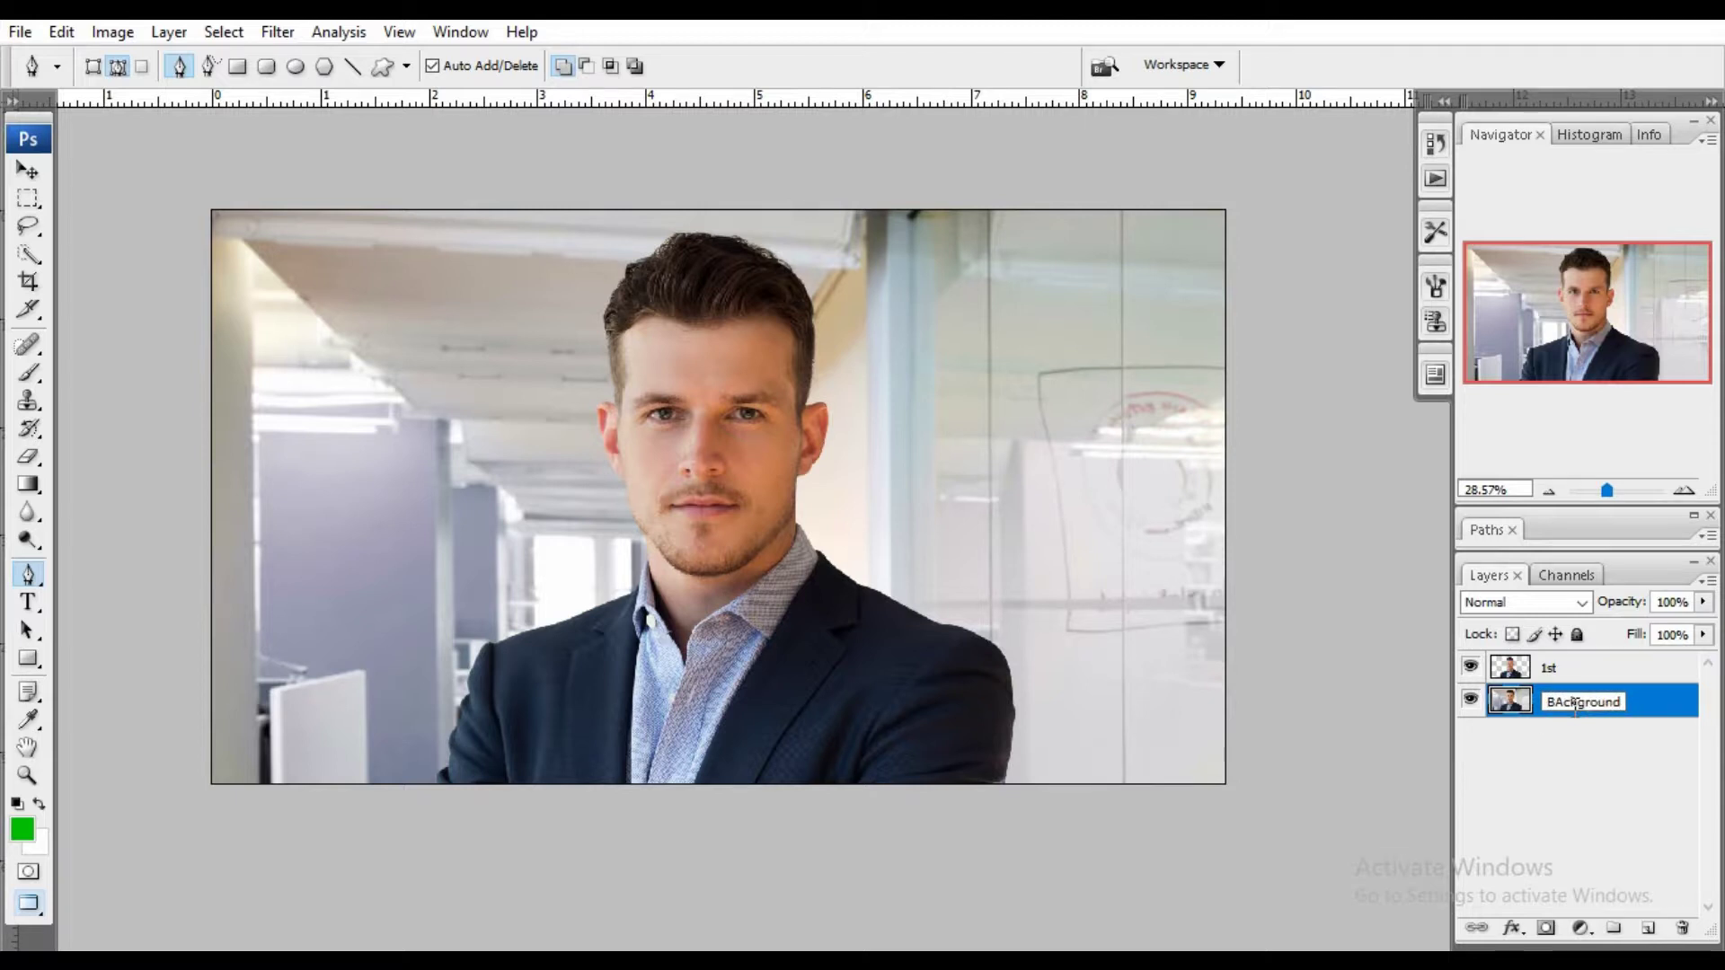
click(1377, 734)
drag(1648, 704, 1648, 928)
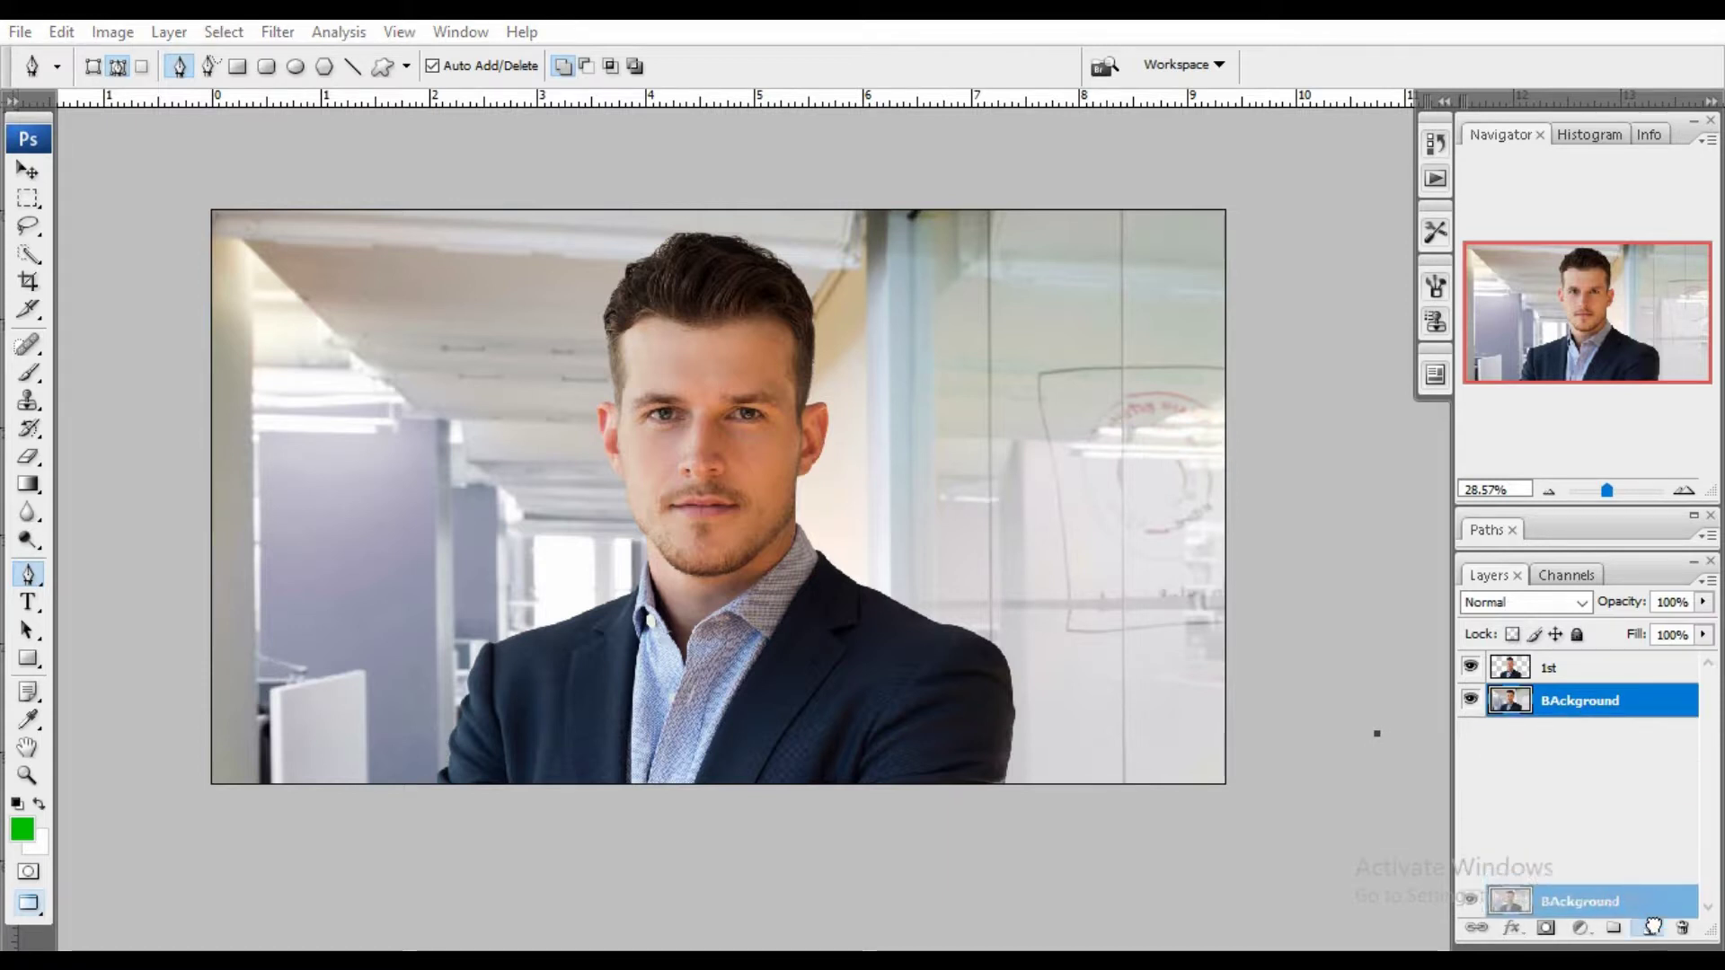
Delete the old copy, duplicate BAckground again, and name the new copy 'head'.
key(v)
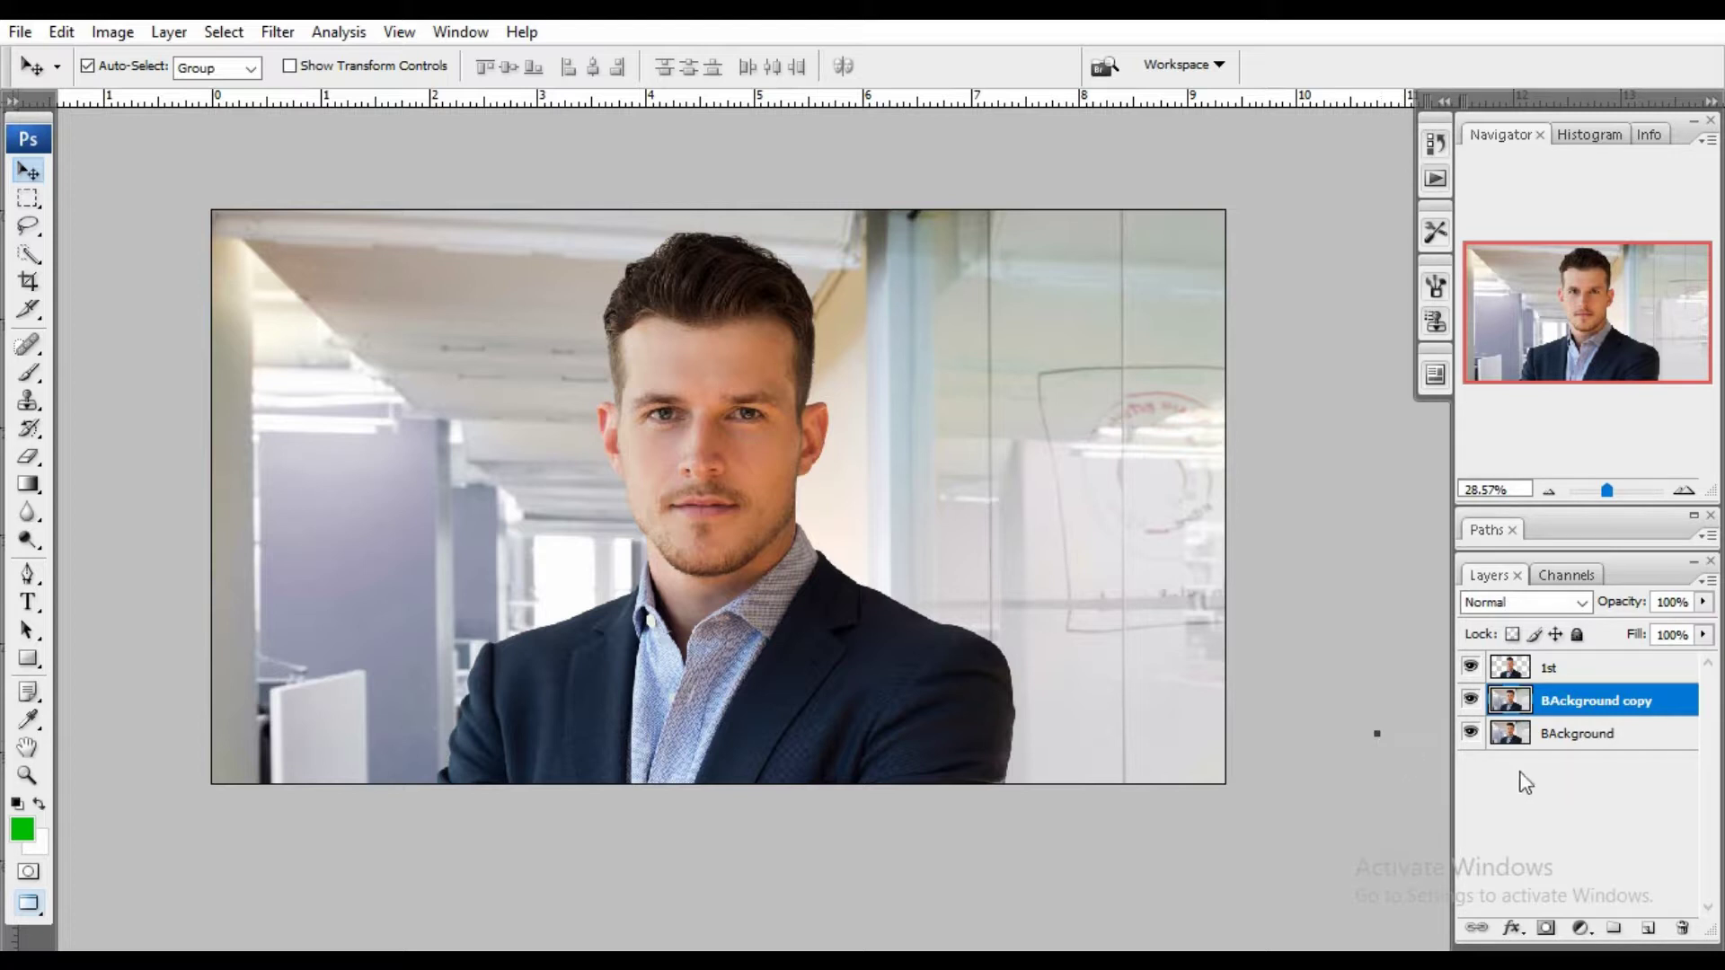
key(Delete)
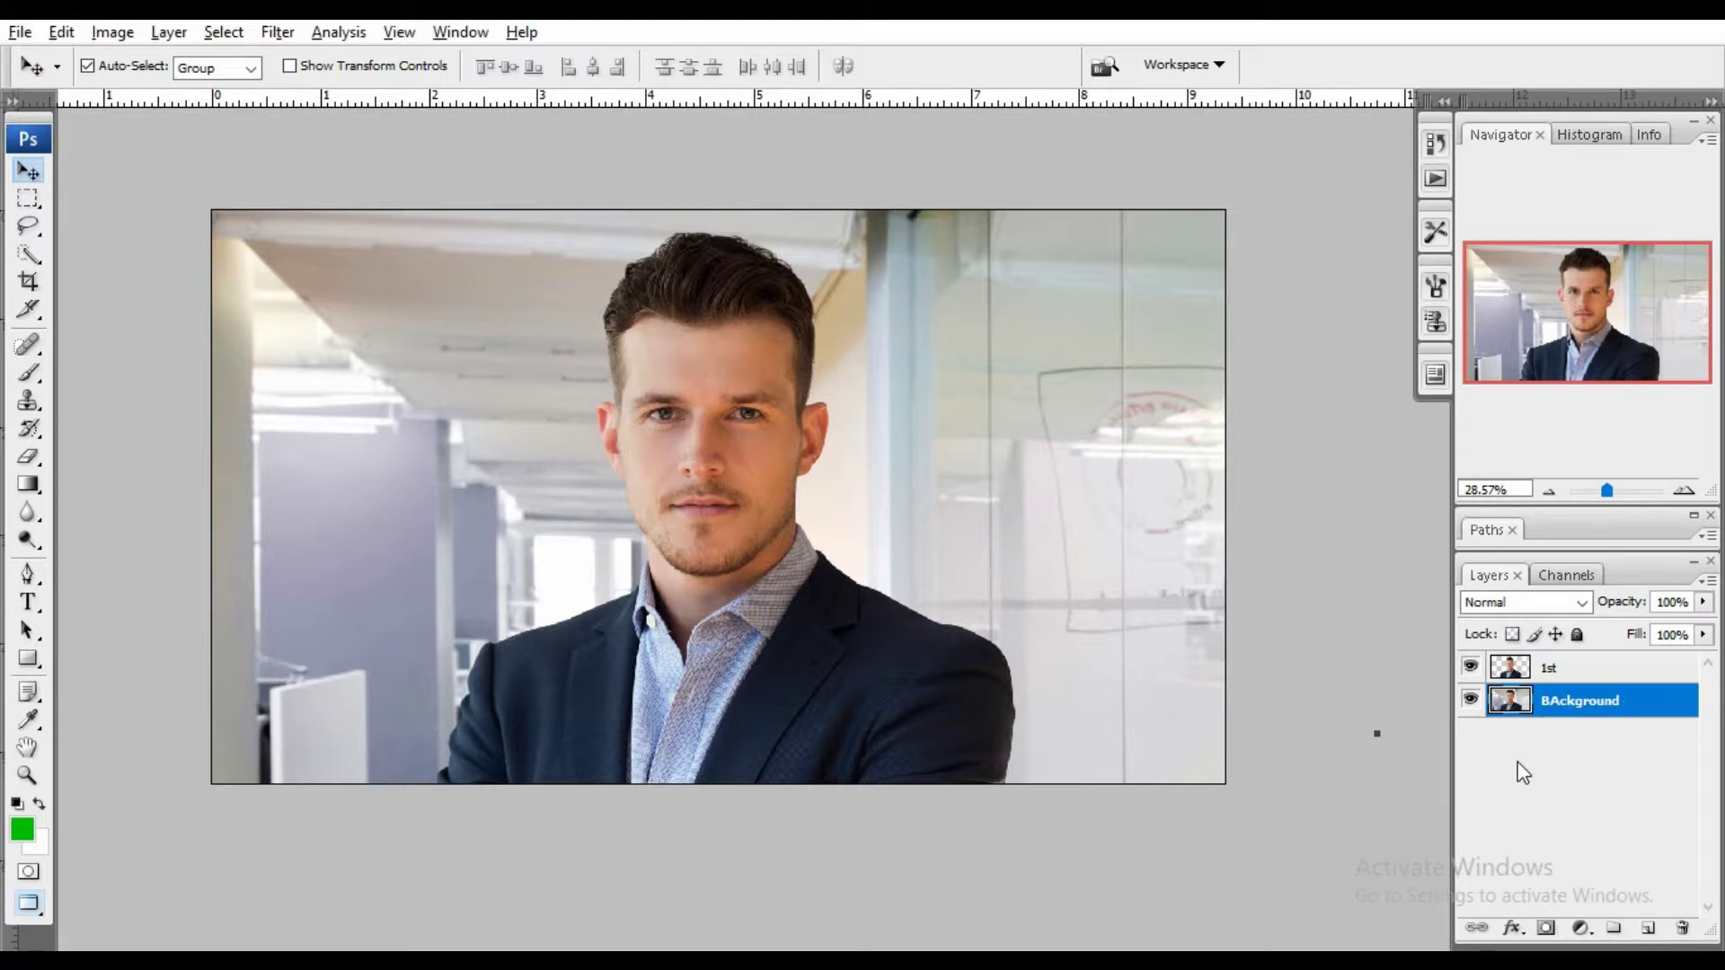
drag(1582, 703, 1648, 931)
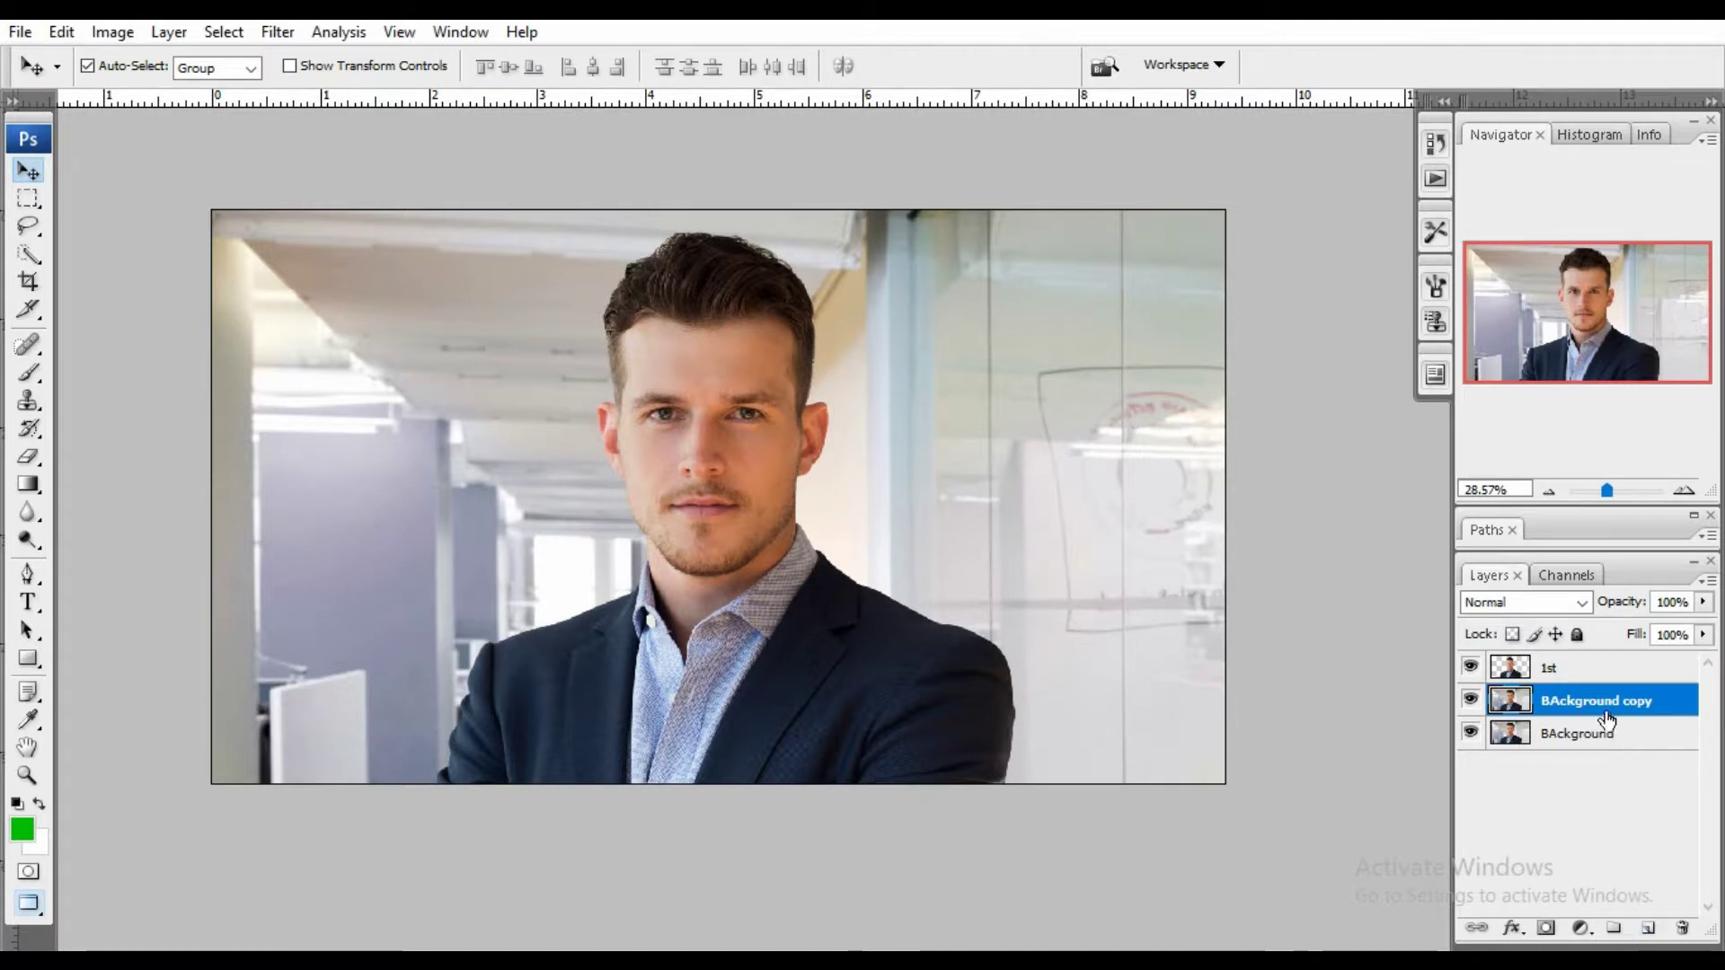
double_click(1604, 702)
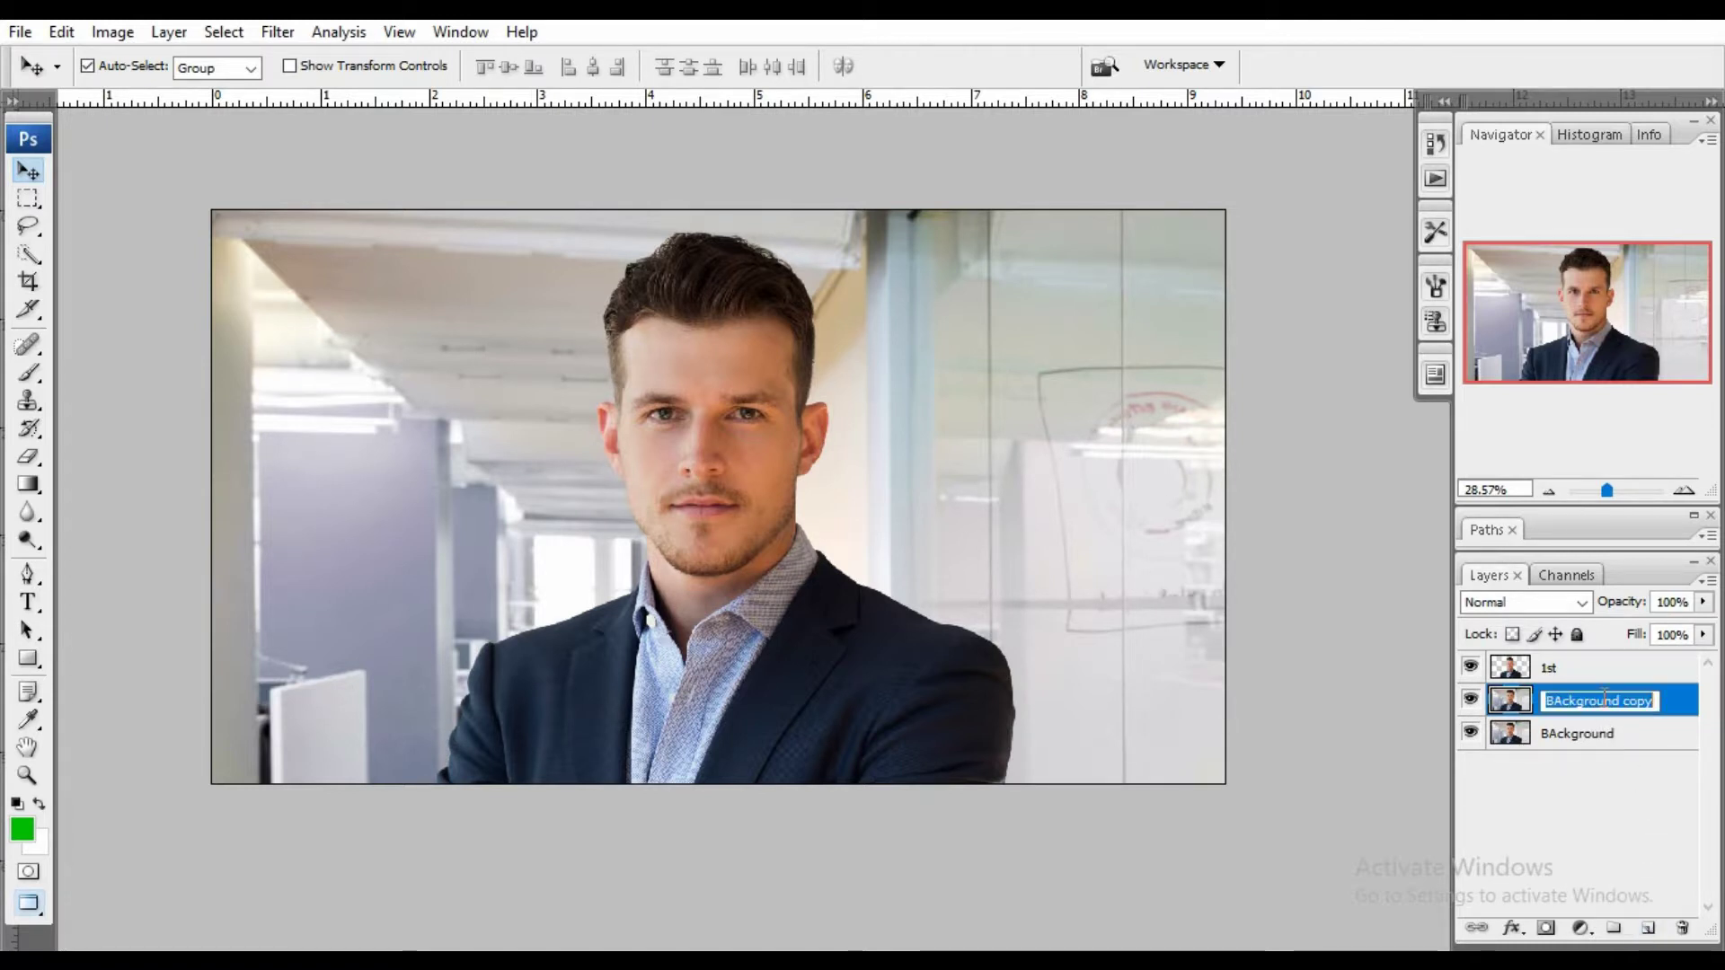
text(head)
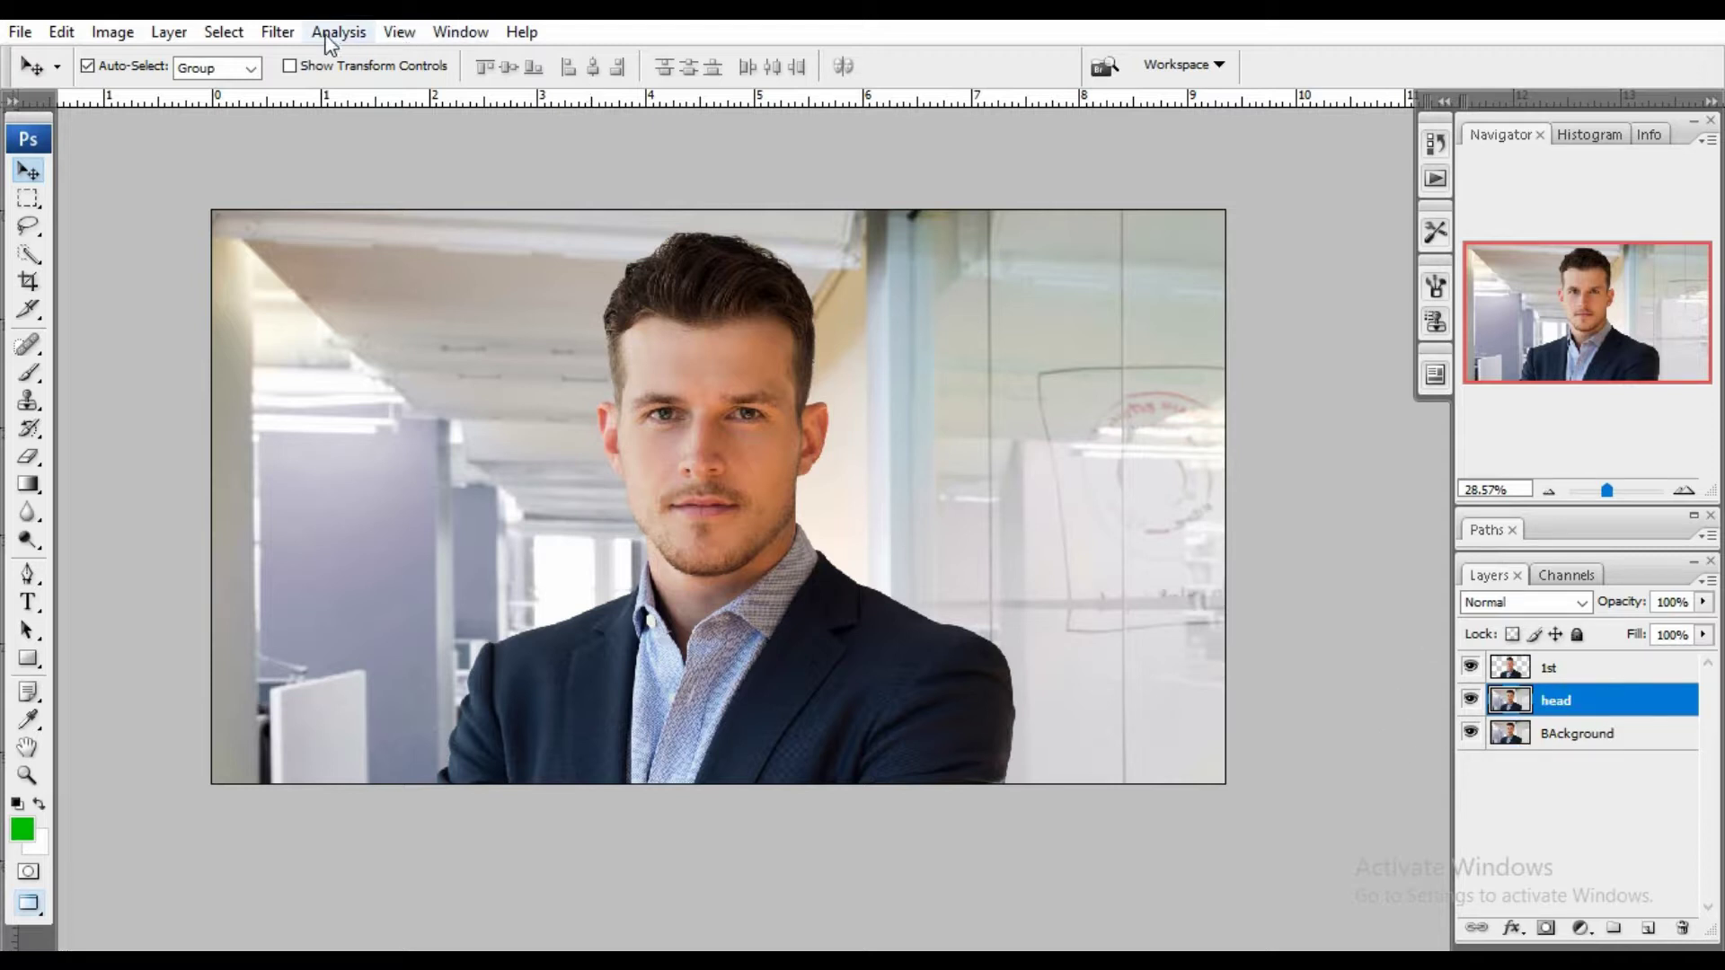
Open Filter > Extract and trace the hair outline with an enlarged Edge Highlighter.
click(274, 33)
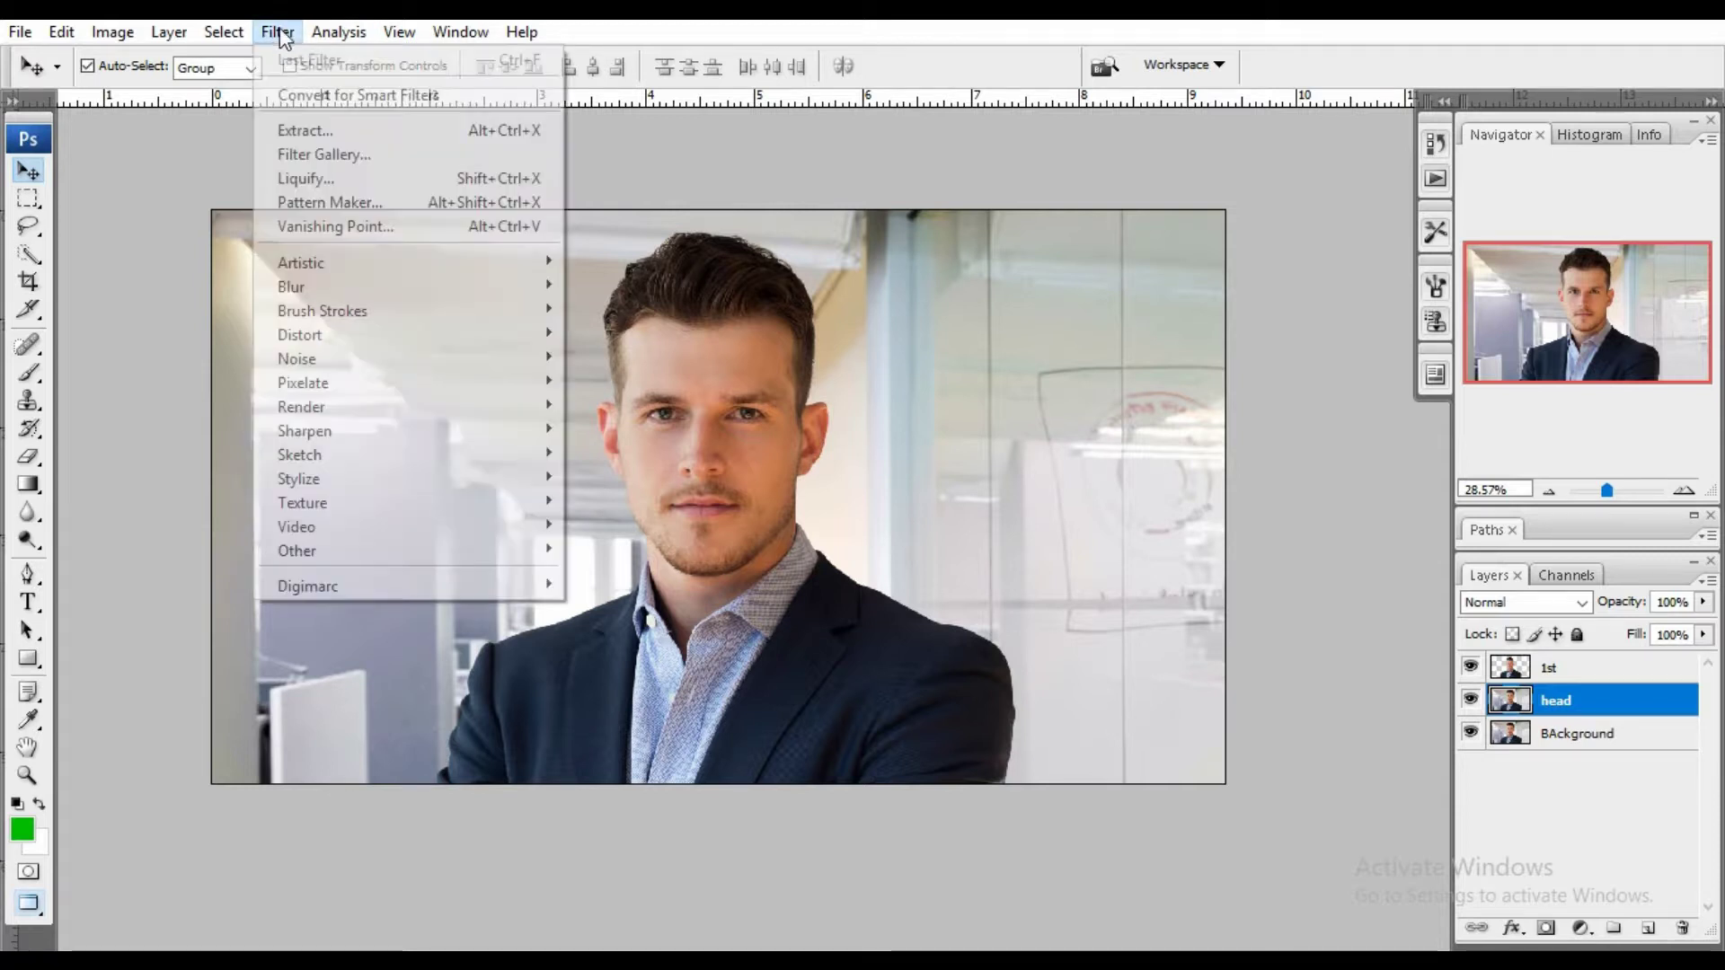
click(321, 134)
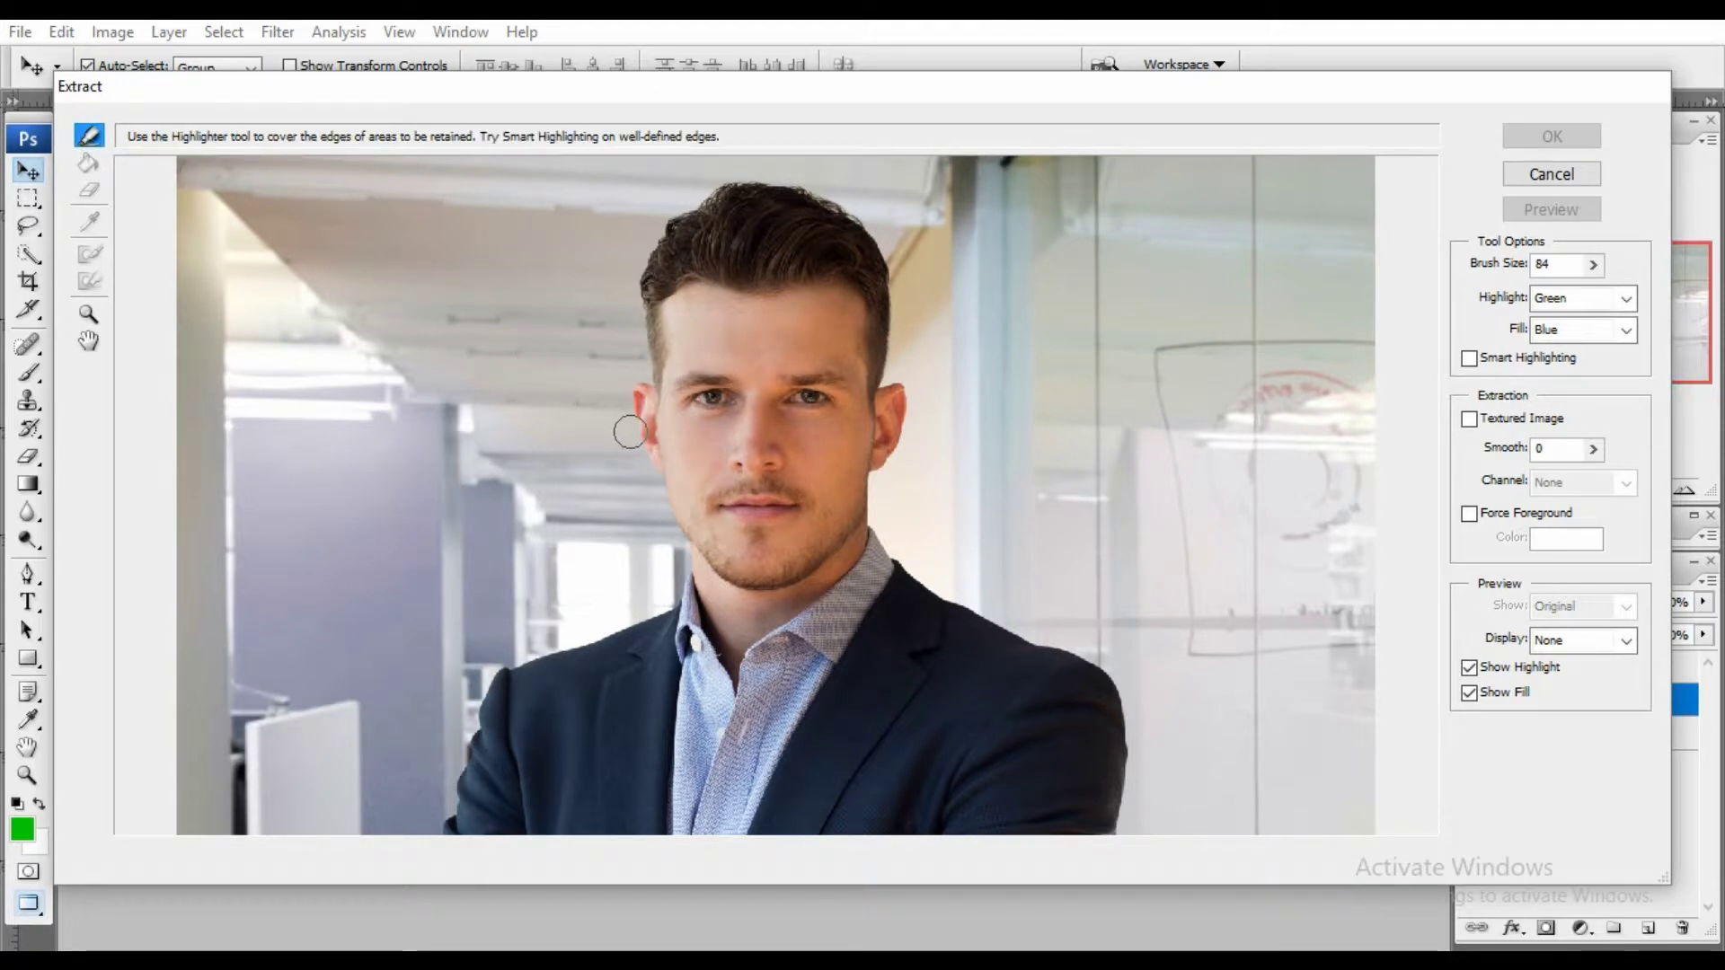
key(bracketright)
key(bracketright)
key(bracketright)
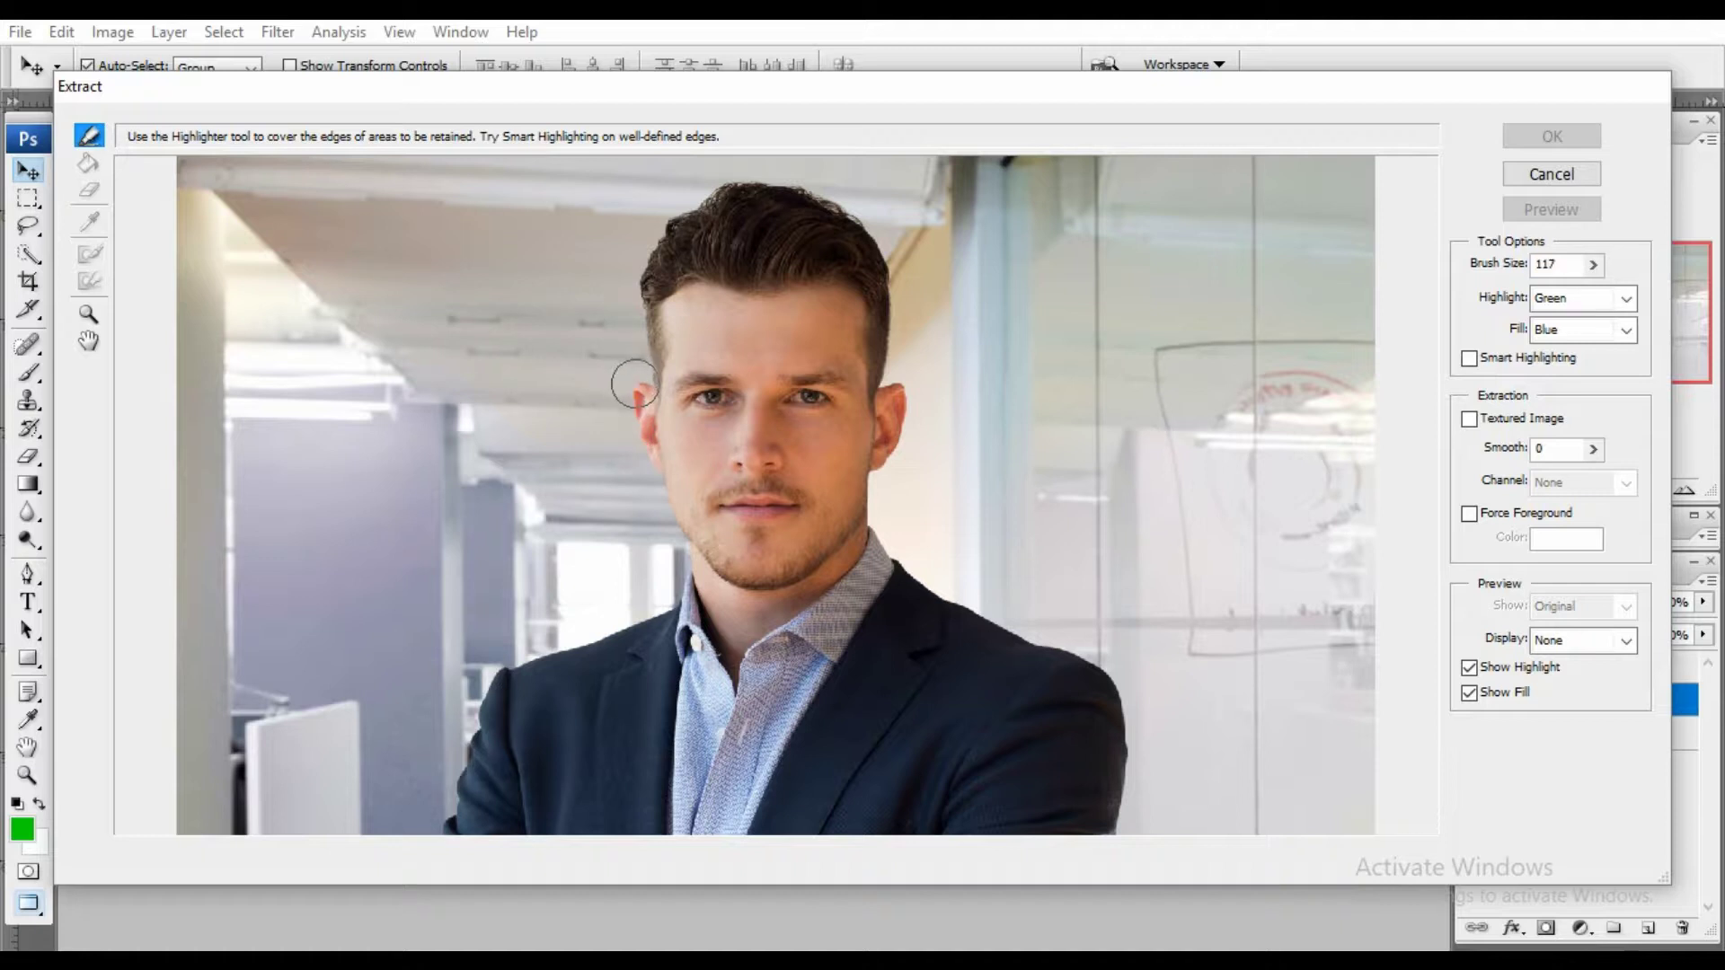
click(635, 385)
drag(634, 365, 634, 346)
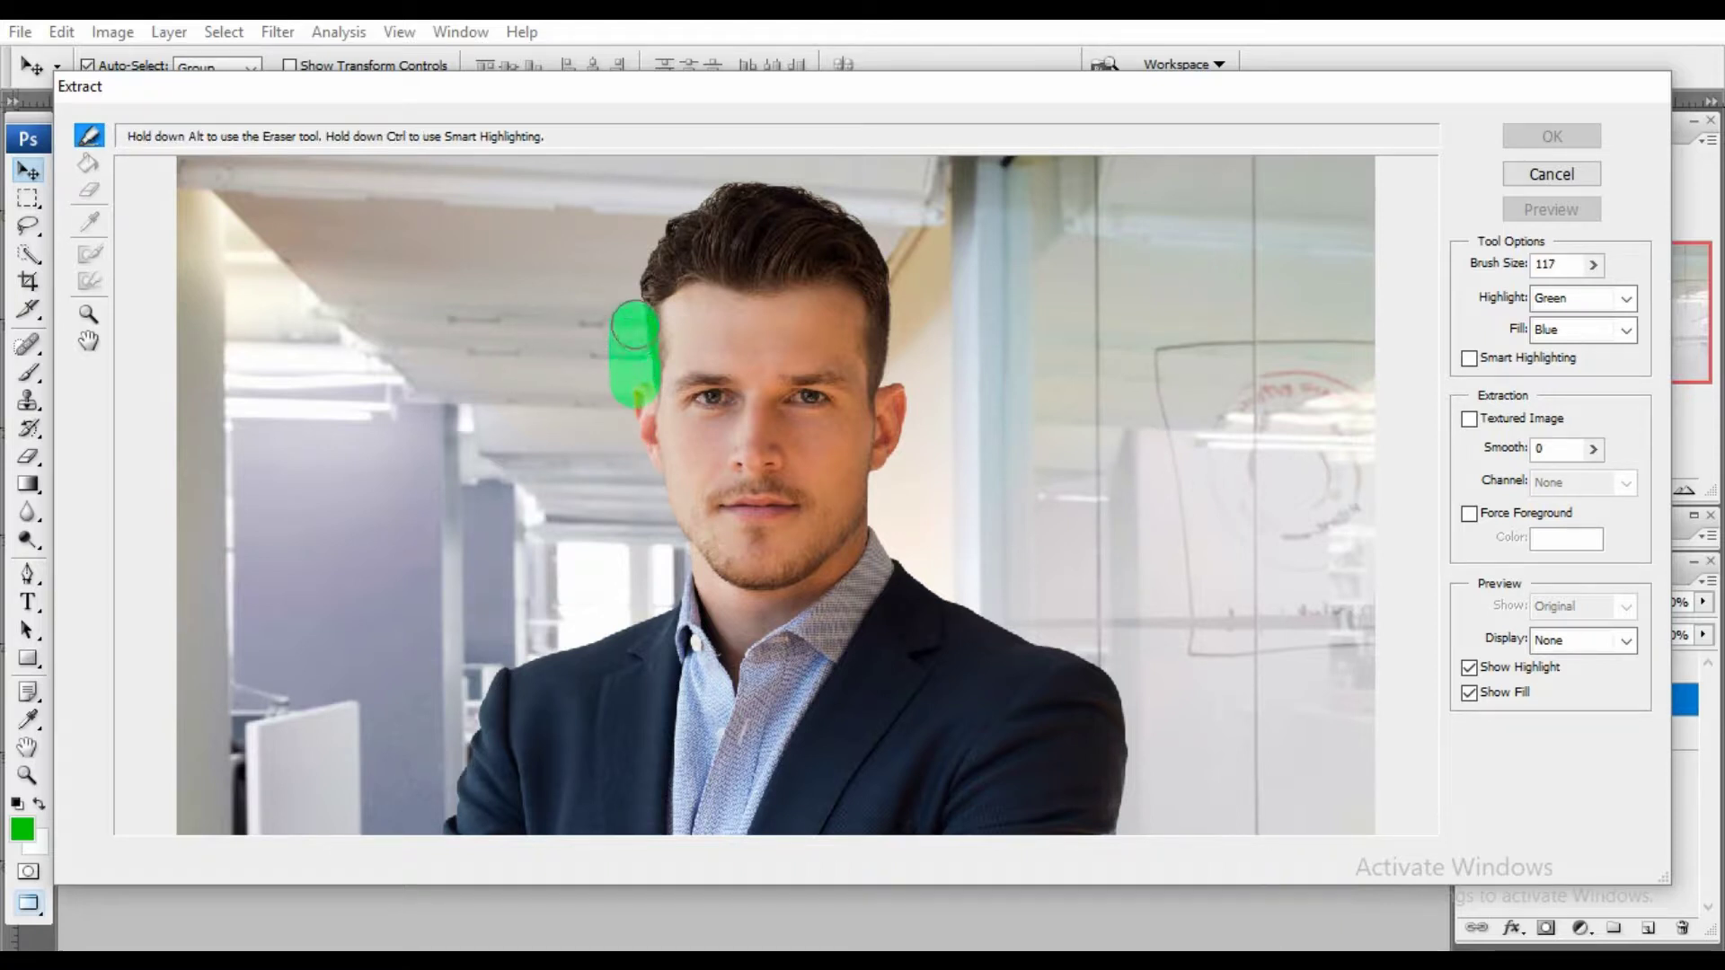
mouse_move(668, 225)
mouse_down()
mouse_move(737, 182)
mouse_move(825, 186)
mouse_move(873, 215)
mouse_up()
drag(894, 244, 888, 413)
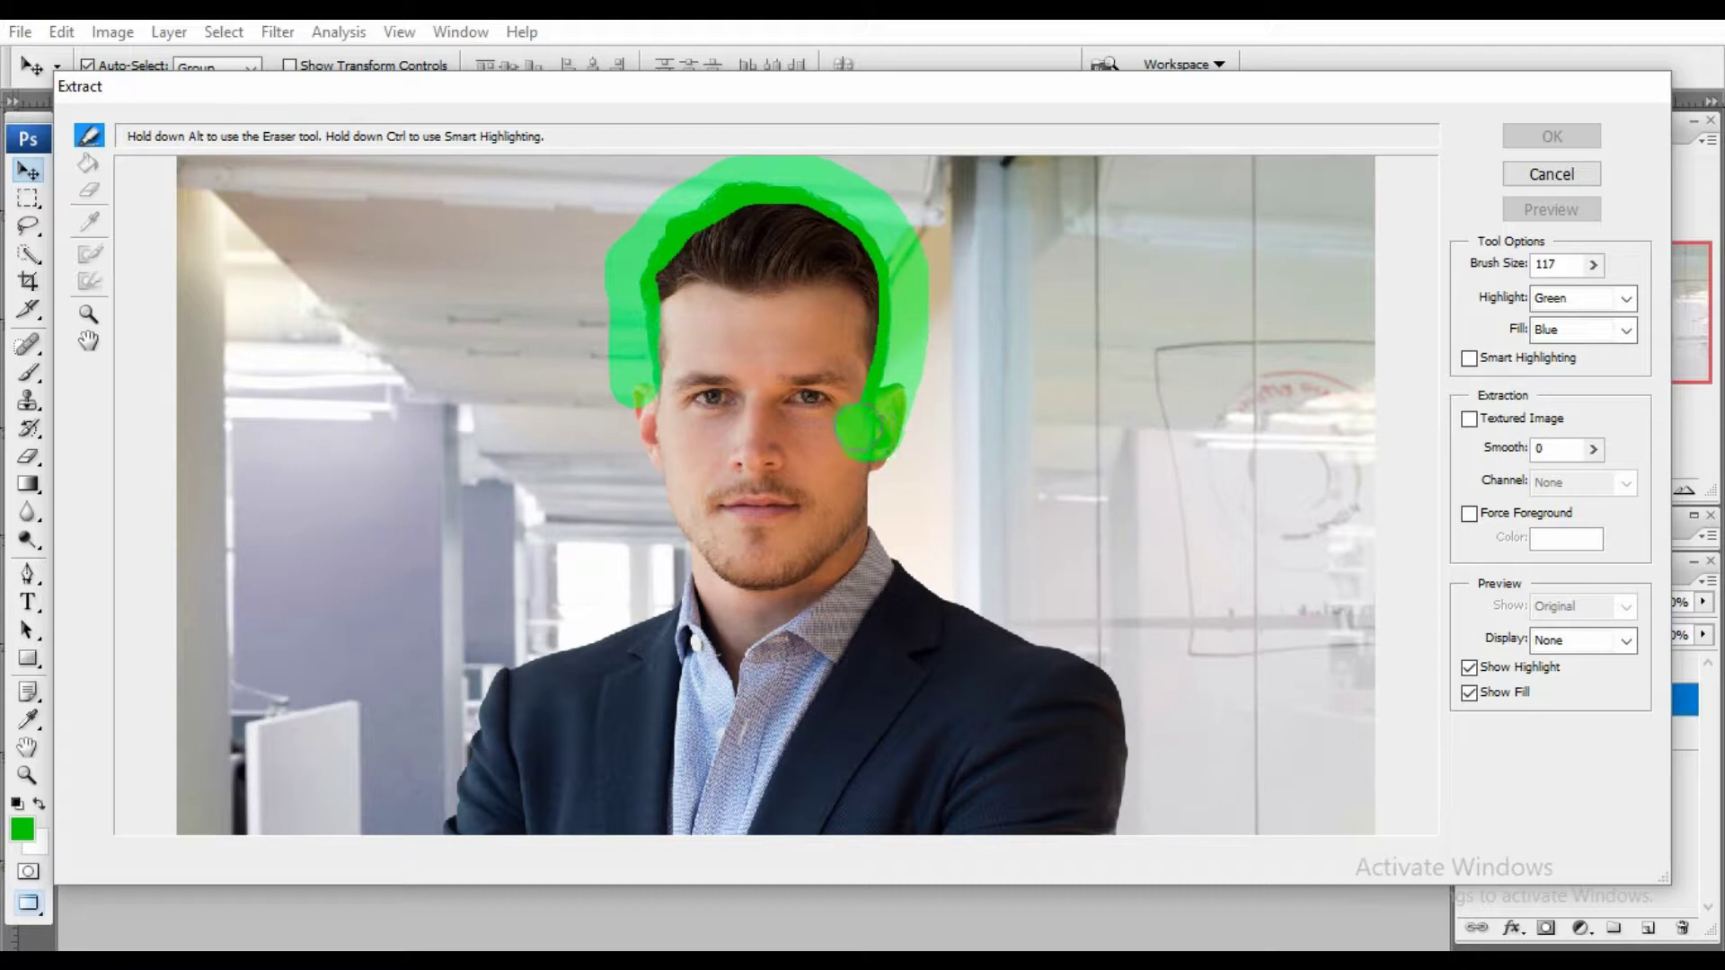
drag(756, 361, 639, 392)
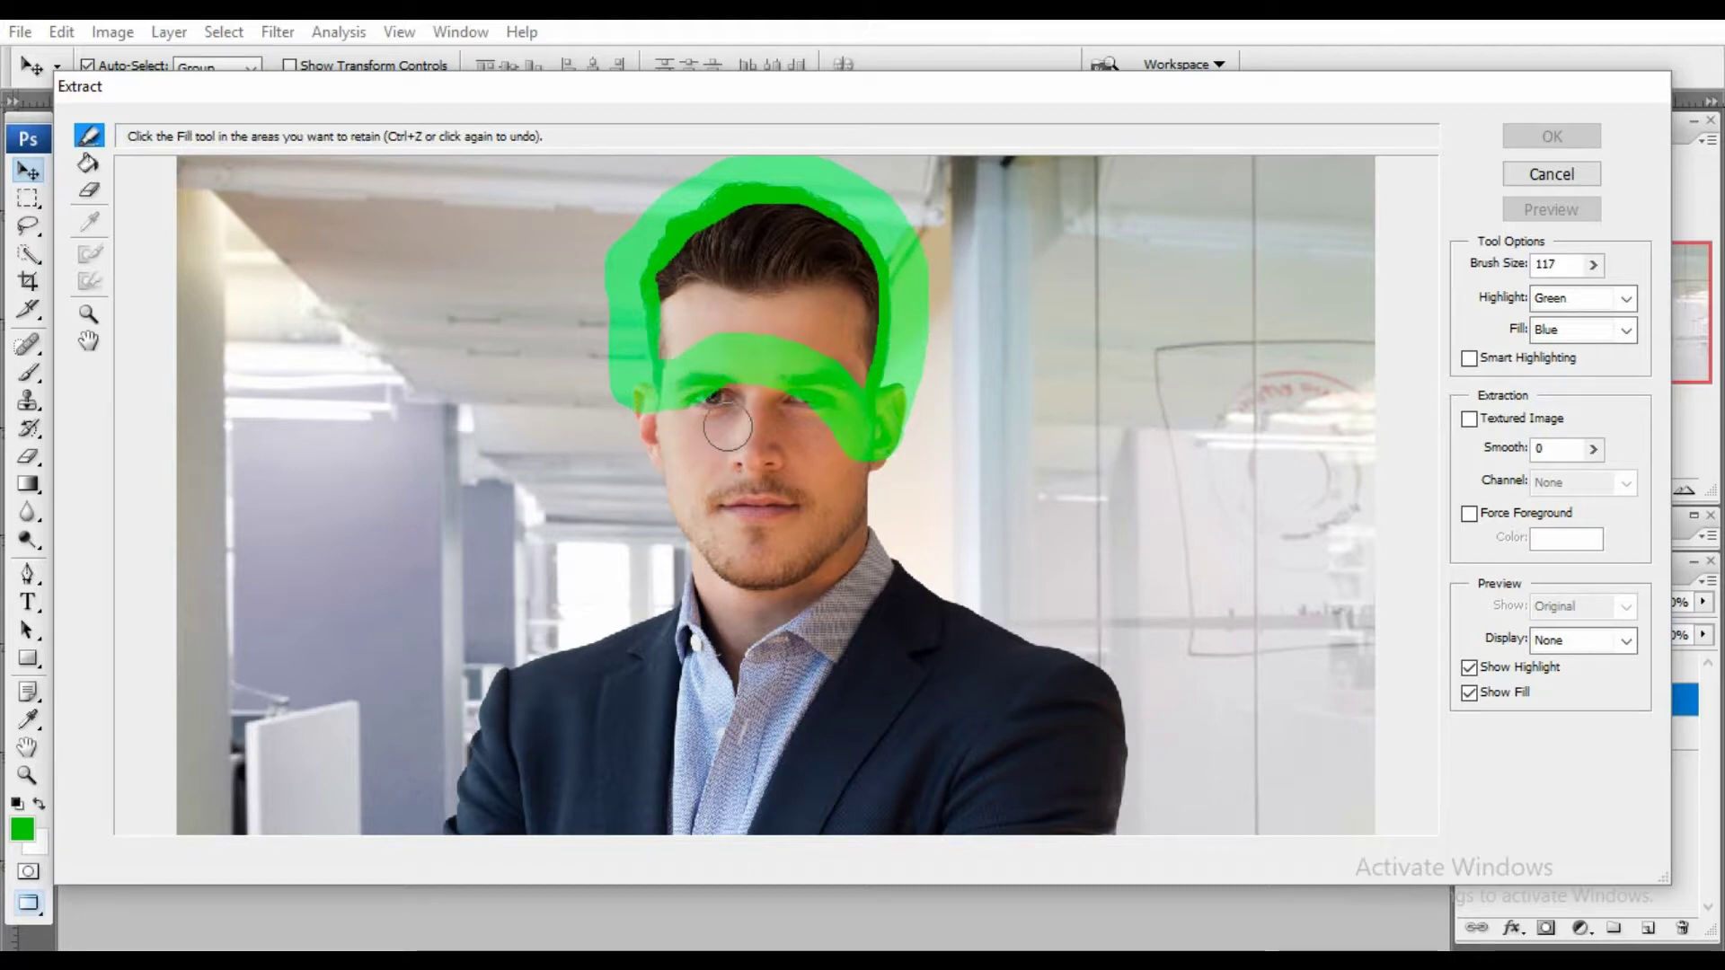
Fill the highlighted head region to keep it and apply the extraction.
click(88, 165)
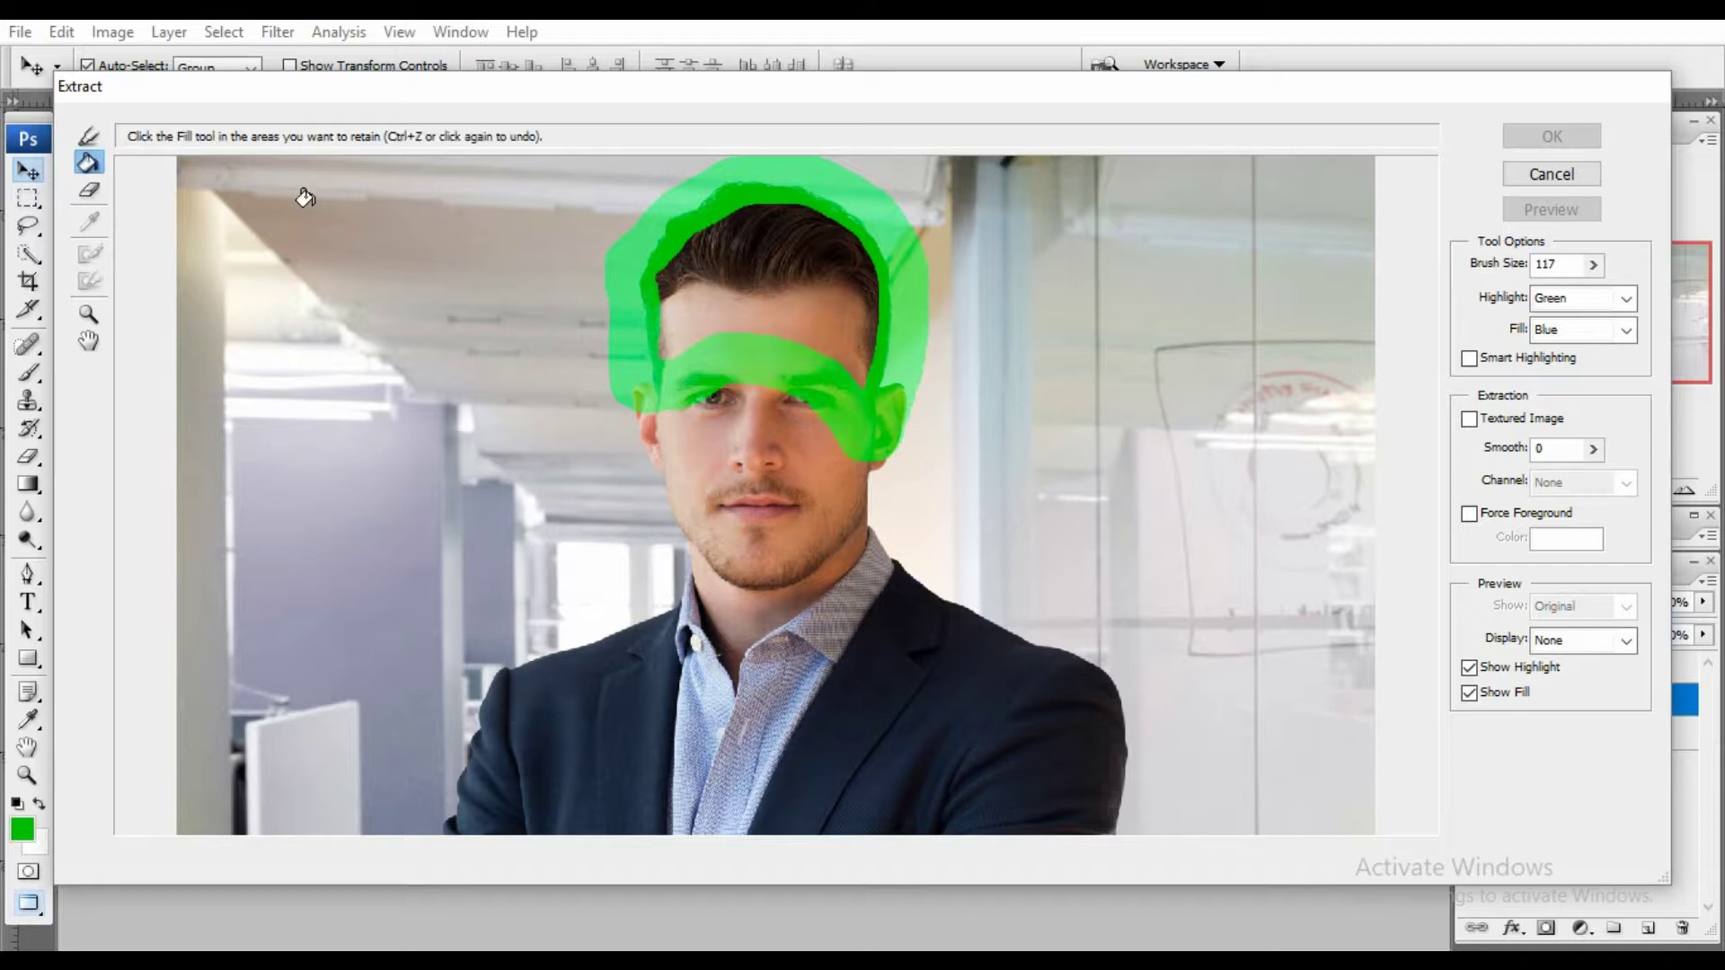
click(762, 304)
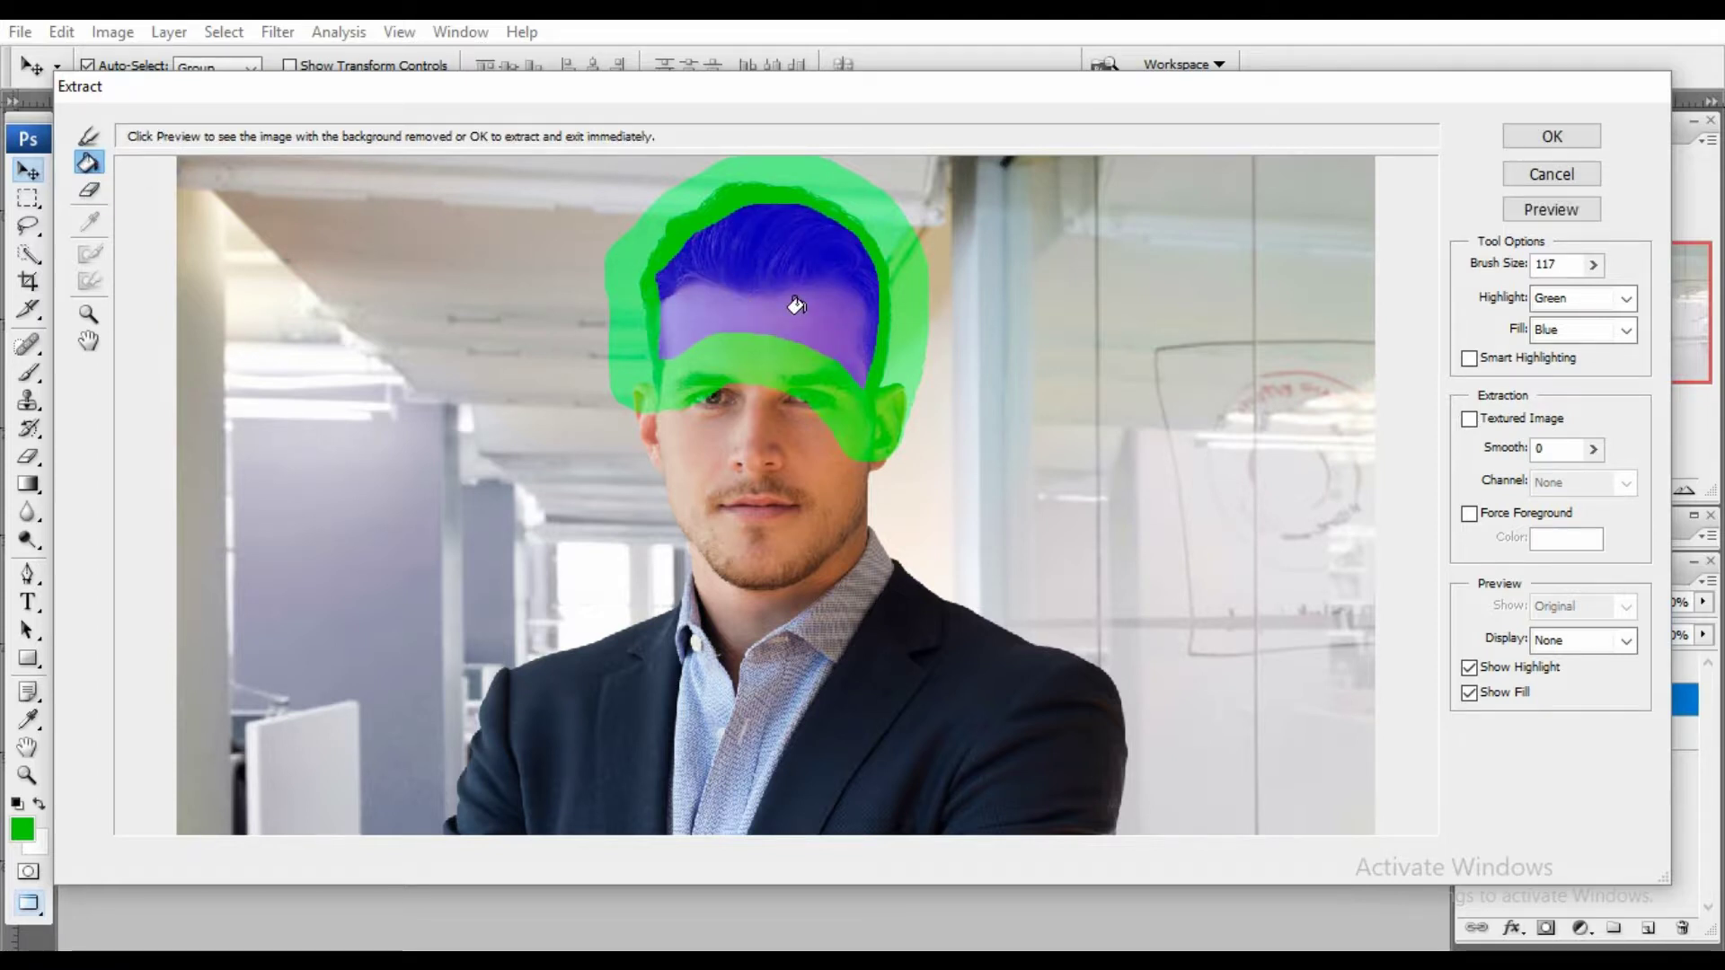
click(1529, 137)
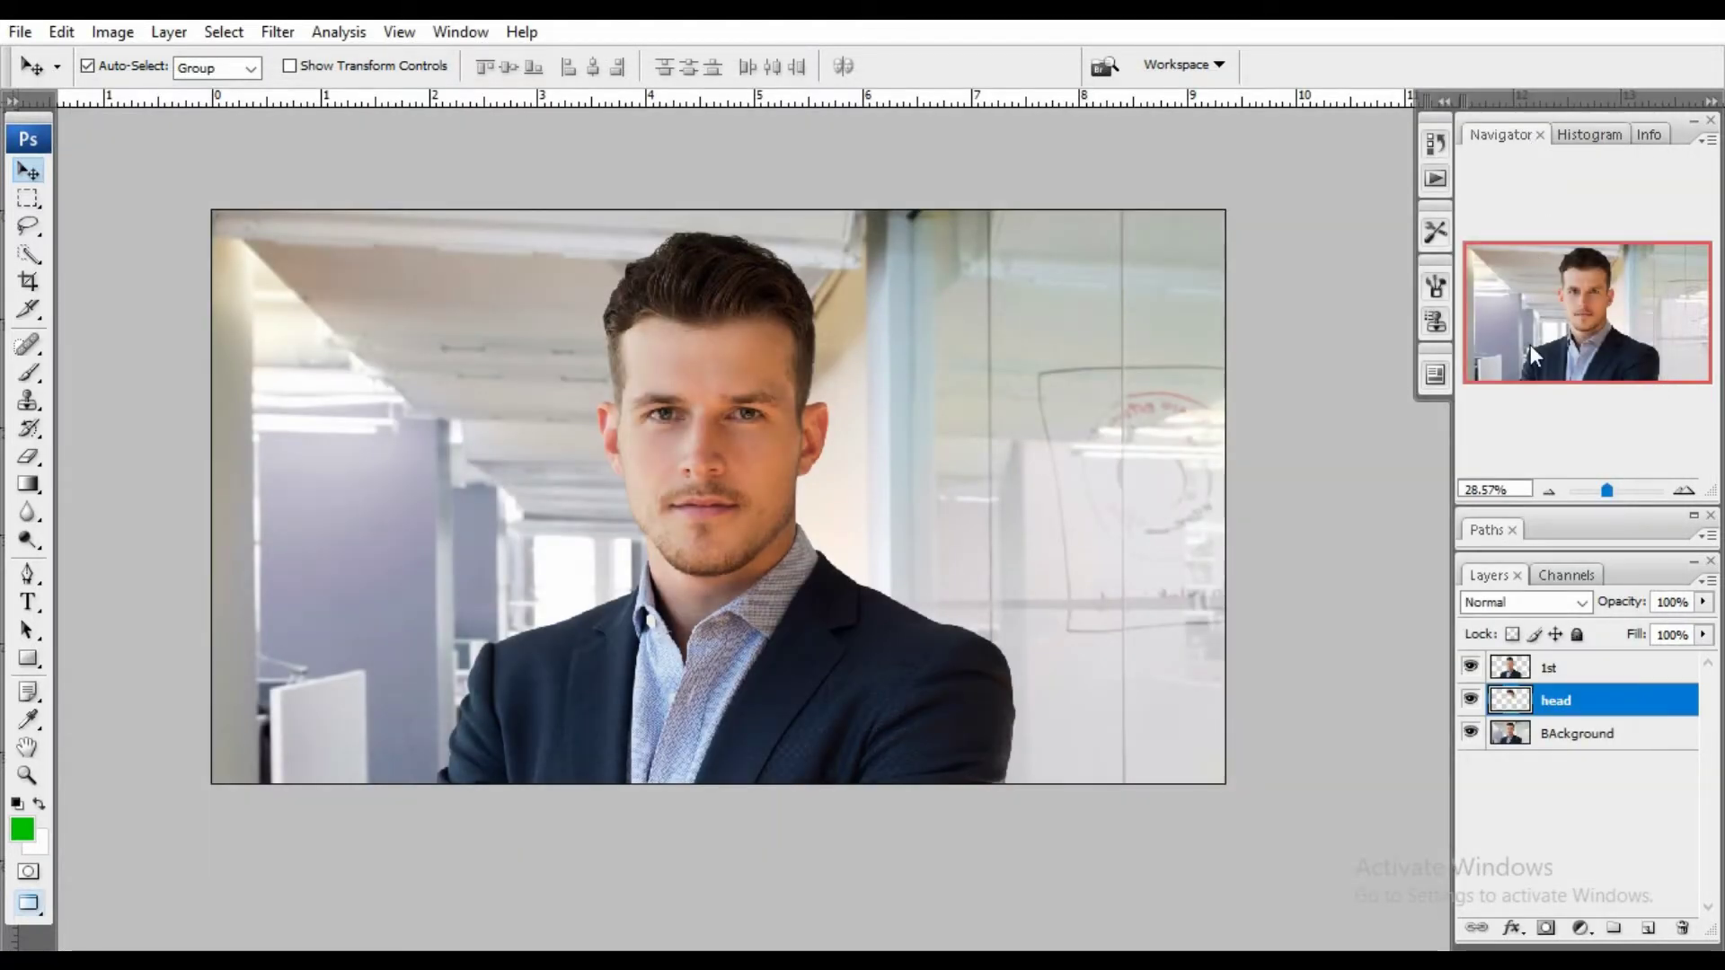
Hide BAckground and briefly toggle 1st off and on to check the extraction.
click(1471, 736)
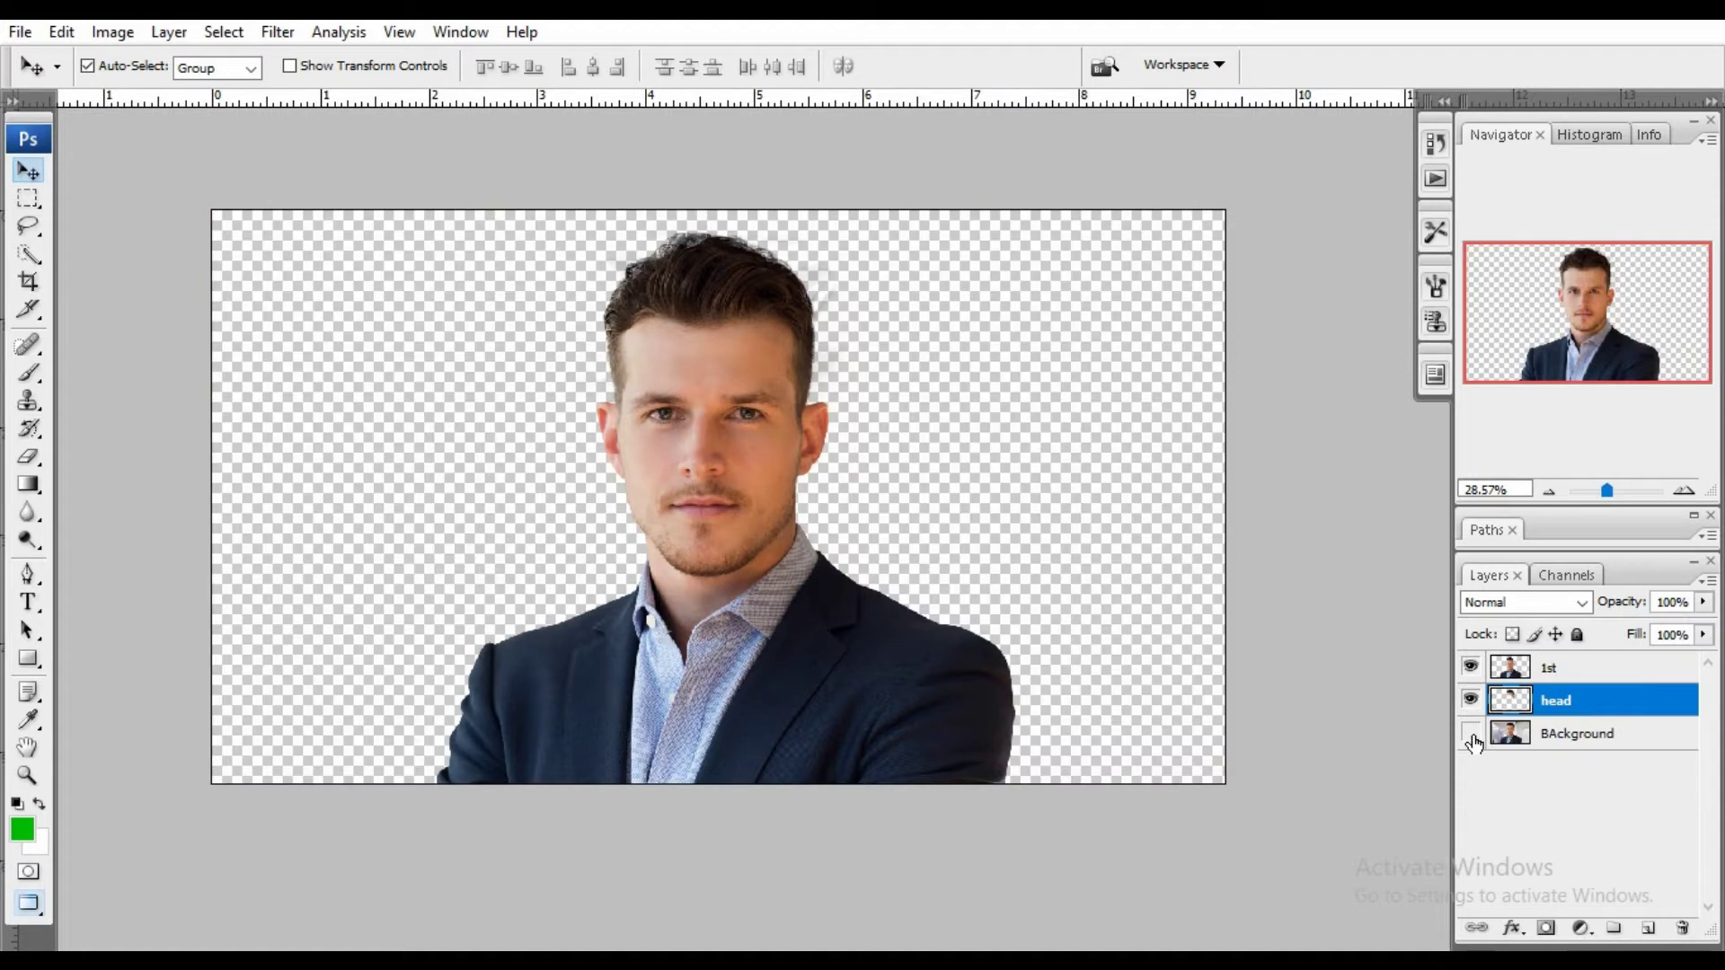
click(1471, 669)
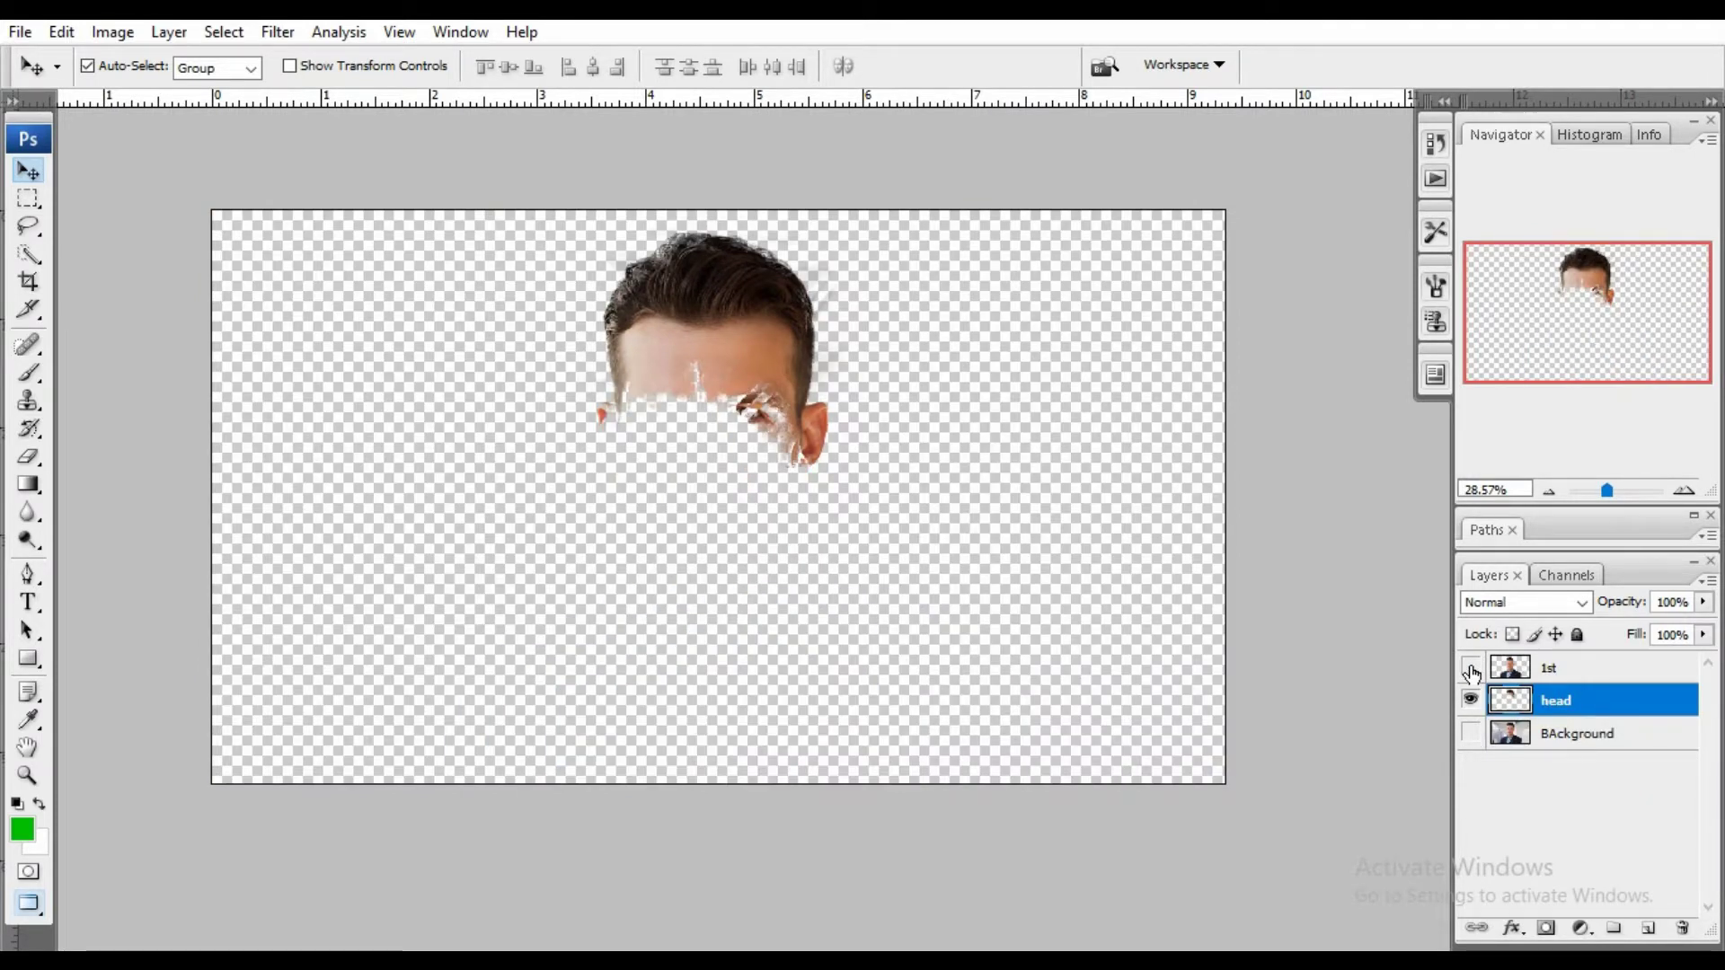
click(1471, 668)
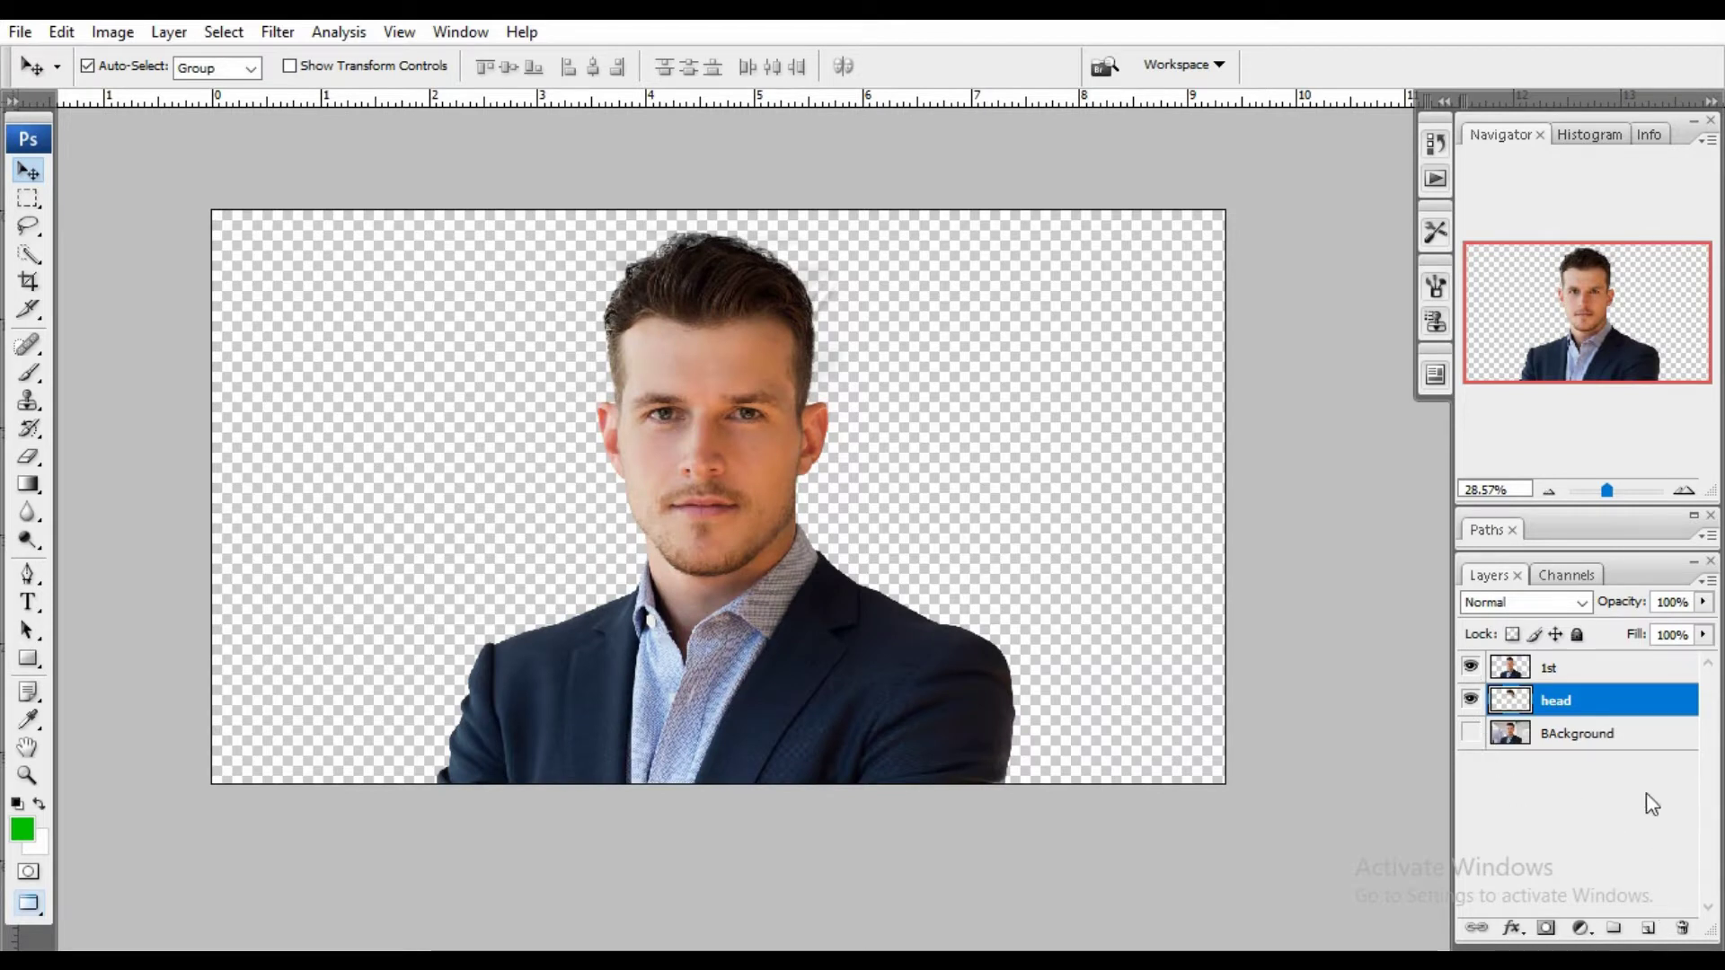
Add a new empty layer above BAckground named 'main BAckground'.
click(1639, 744)
click(1649, 928)
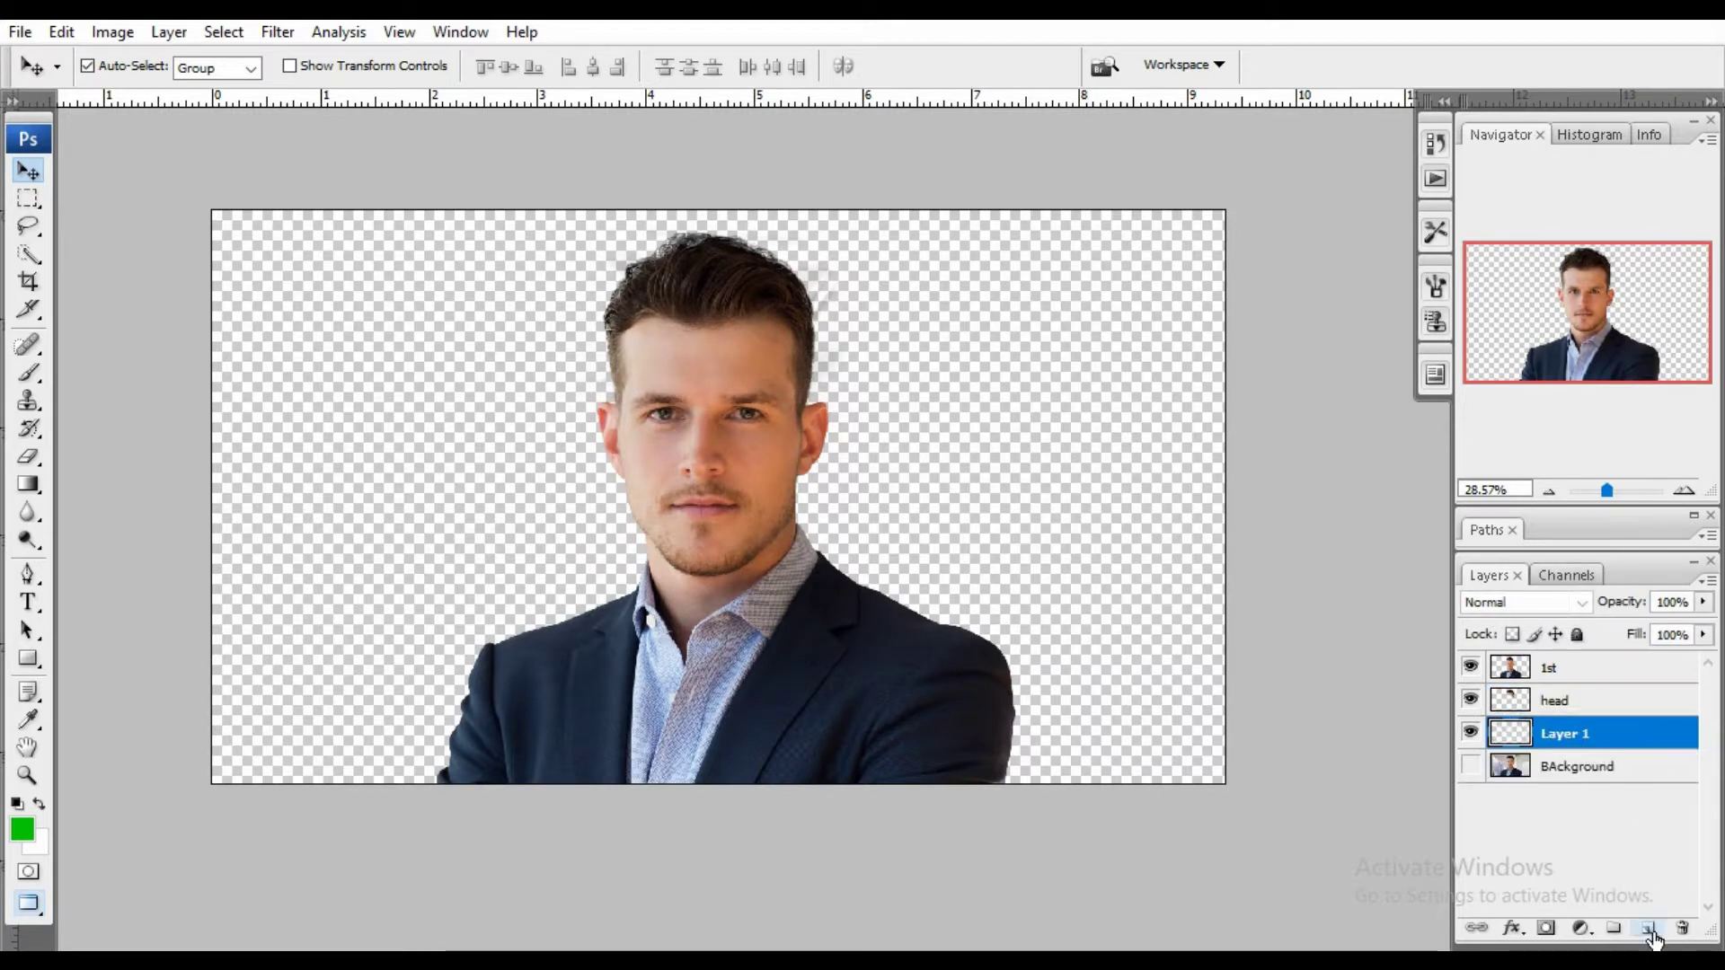
double_click(1566, 738)
text(main BAckground)
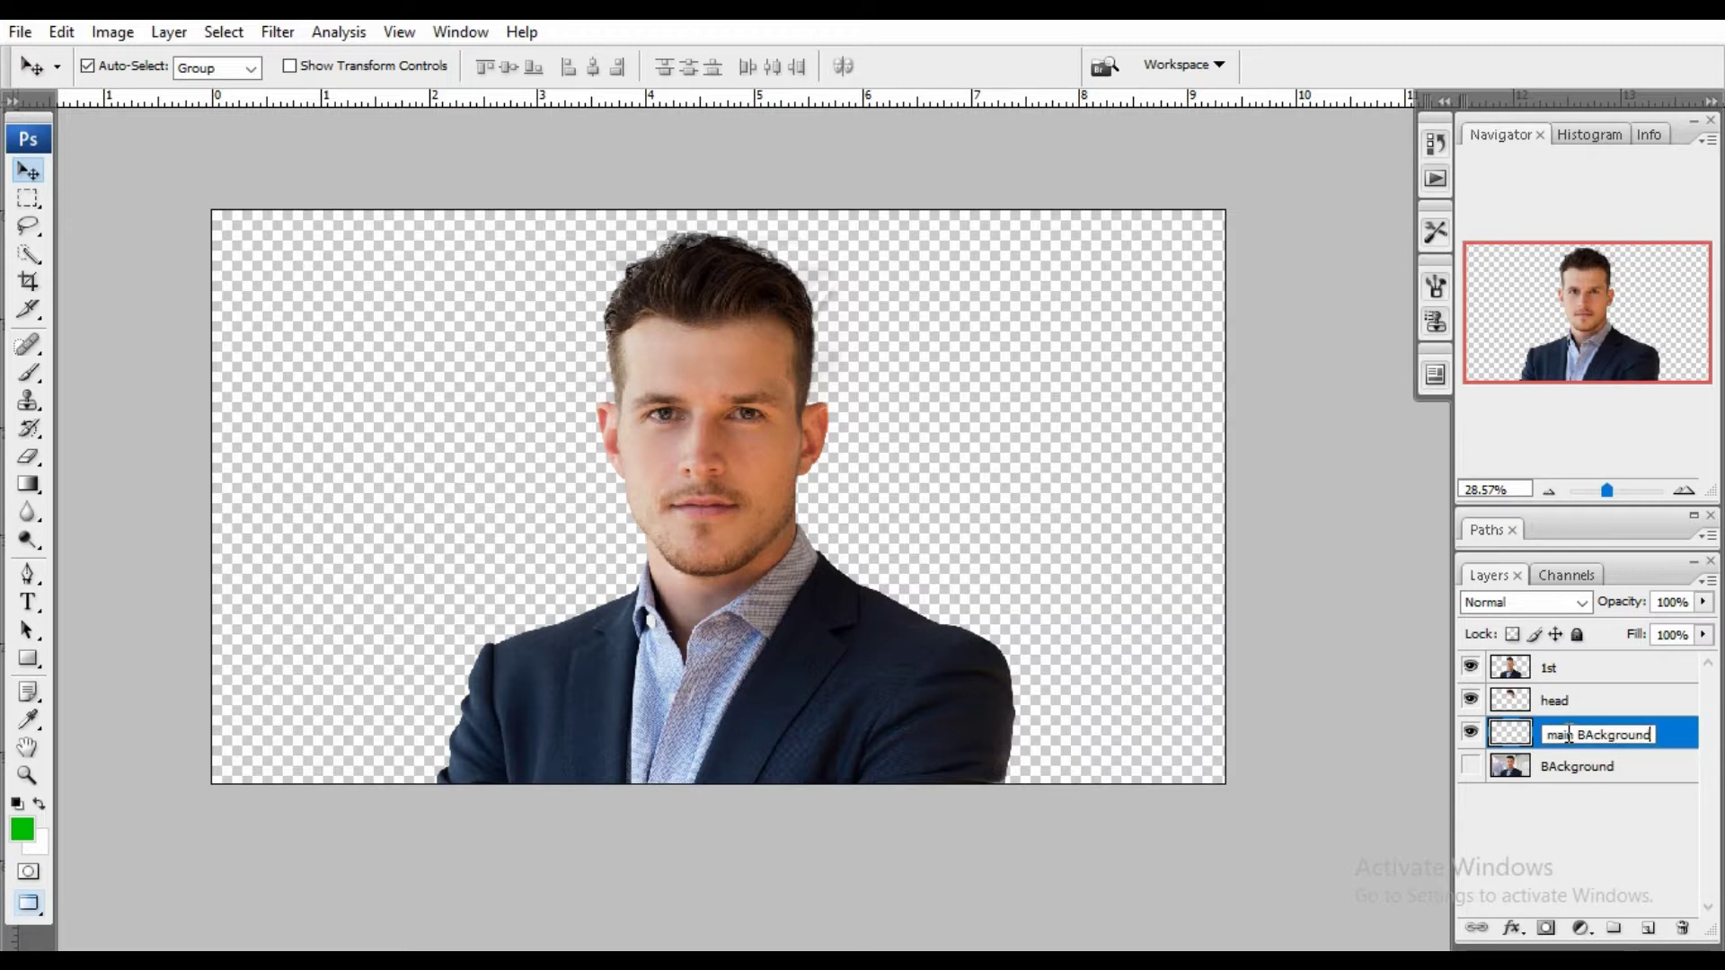
key(Return)
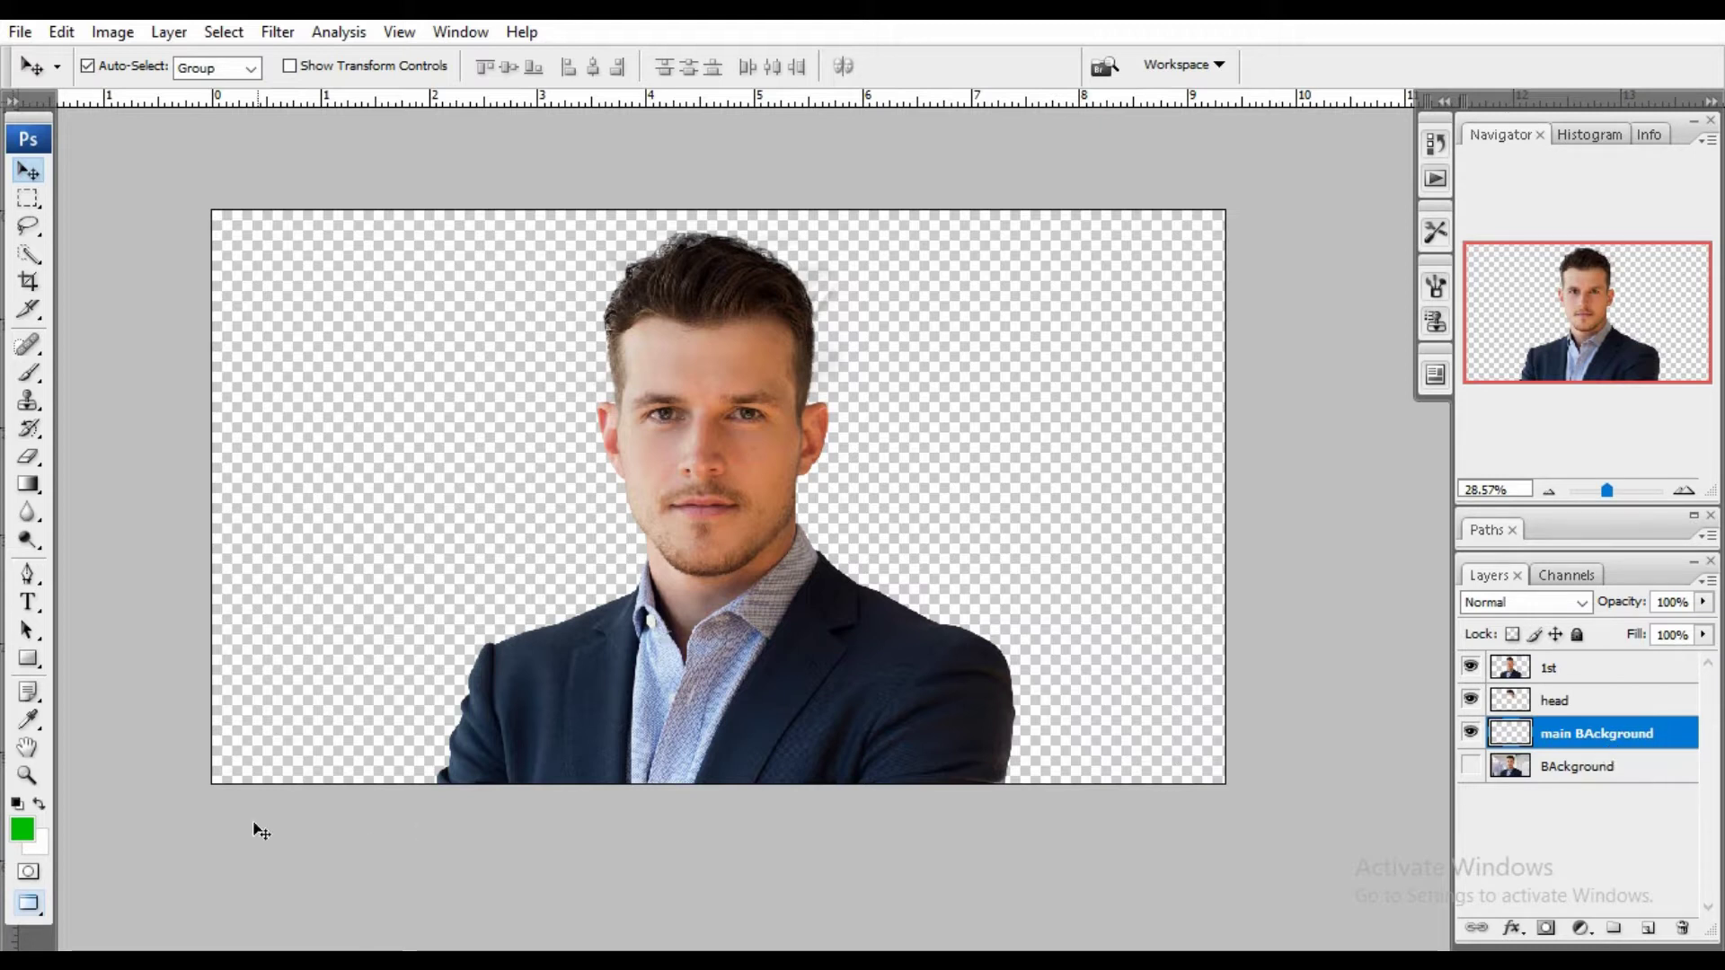
Set the foreground colour to white, fill main BAckground with it, and zoom into the hair edge.
click(24, 828)
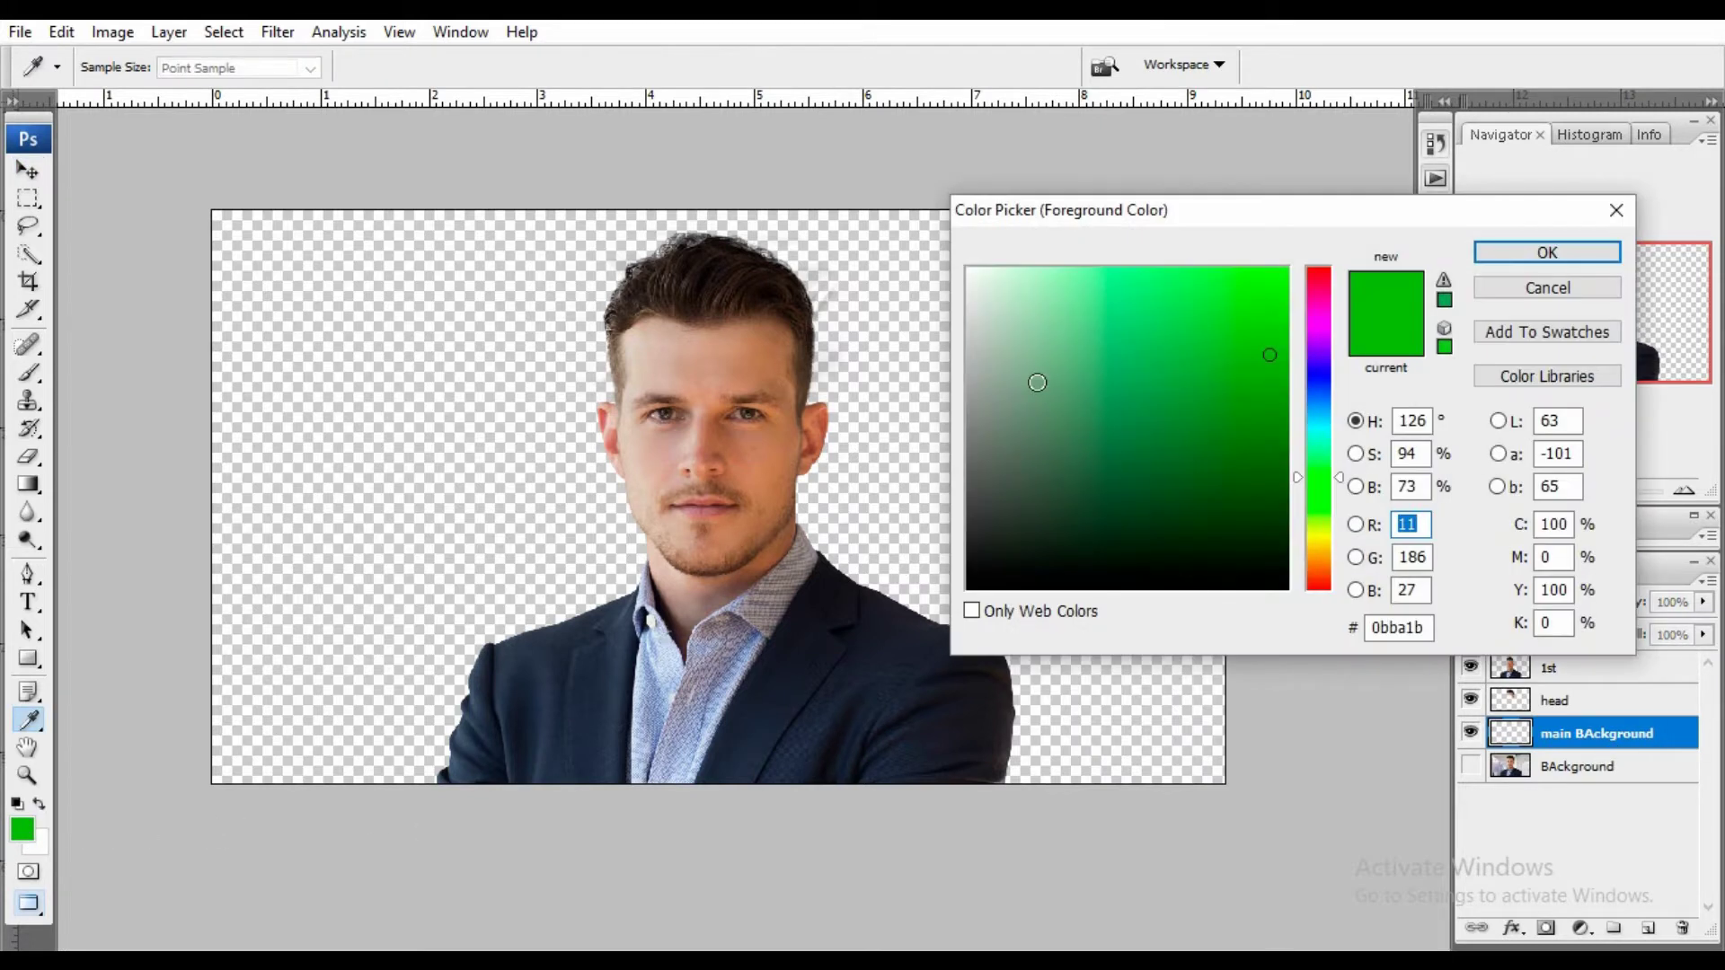
drag(1037, 382, 953, 259)
click(1547, 252)
key(v)
key(alt+Delete)
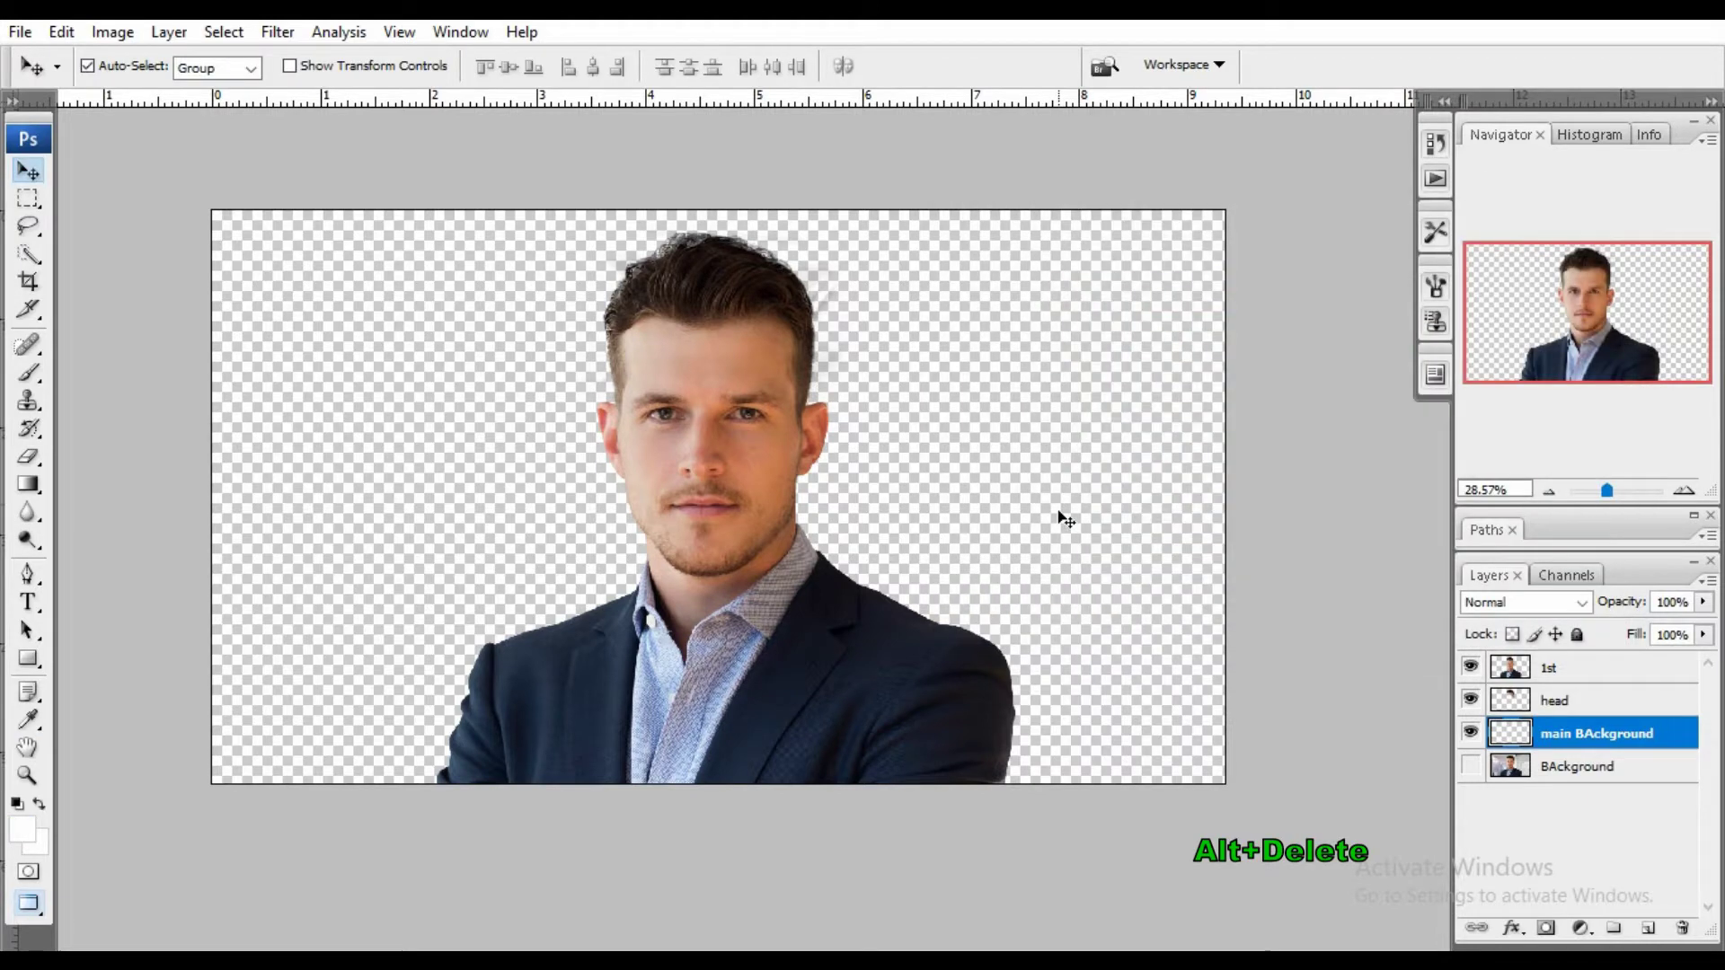
key(alt+Delete)
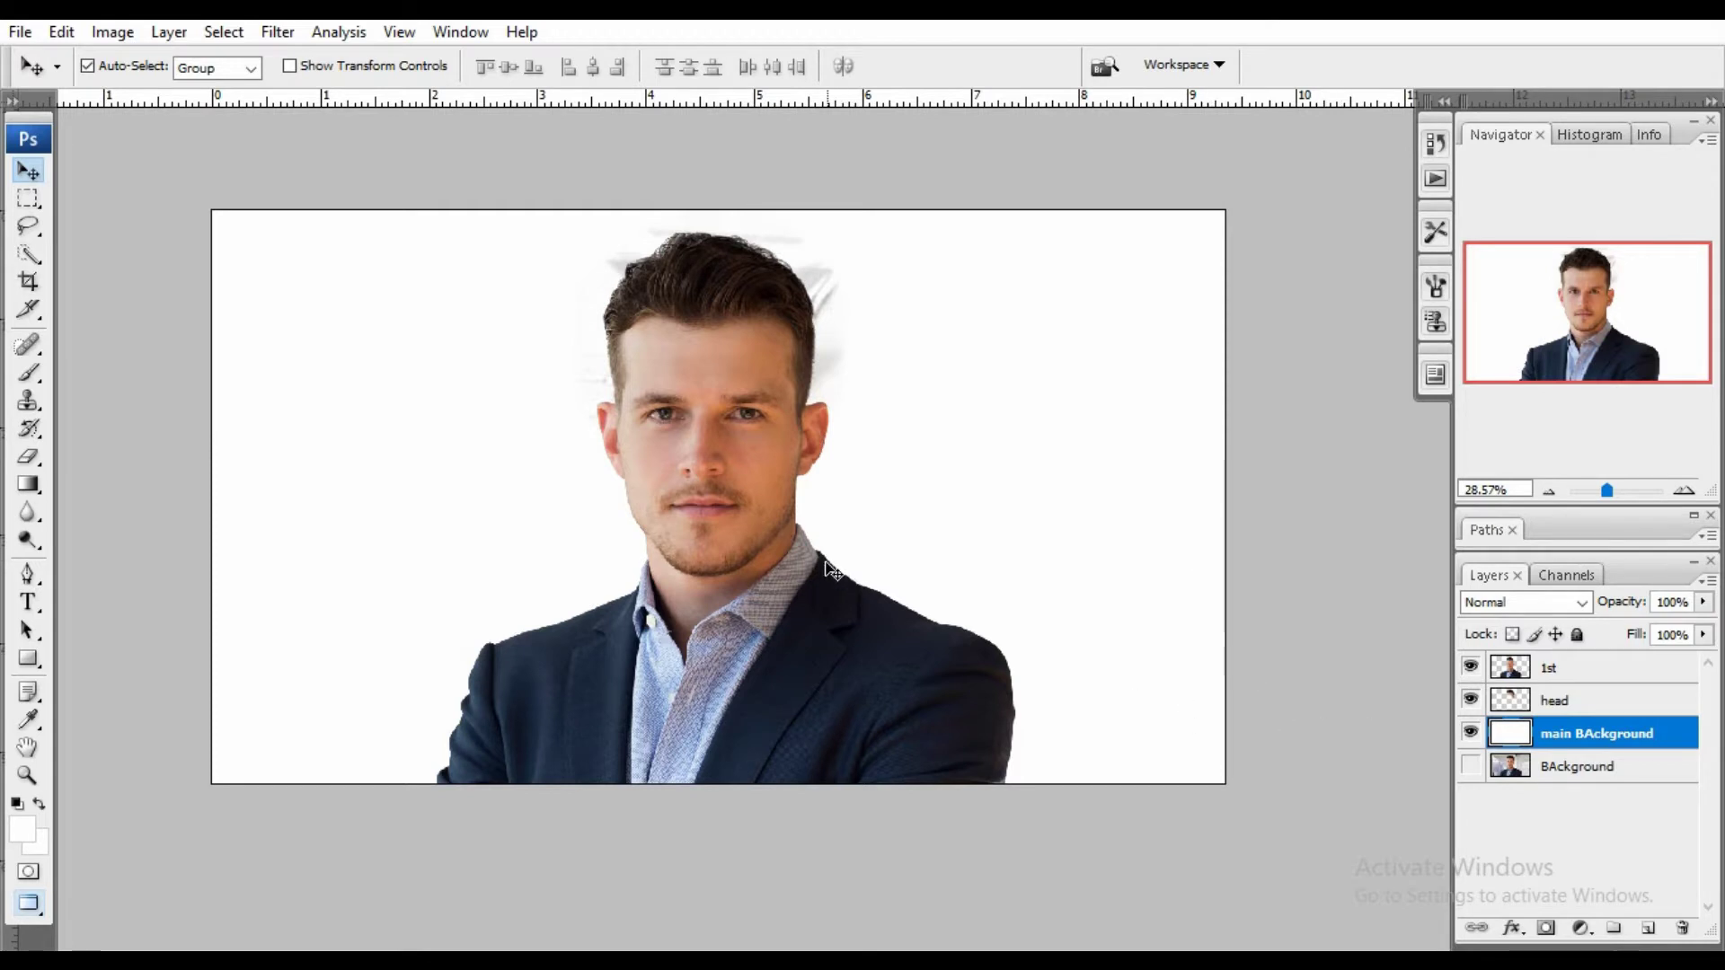
scroll(862, 354, up, 2)
scroll(882, 273, up, 2)
scroll(820, 435, up, 2)
drag(820, 434, 807, 530)
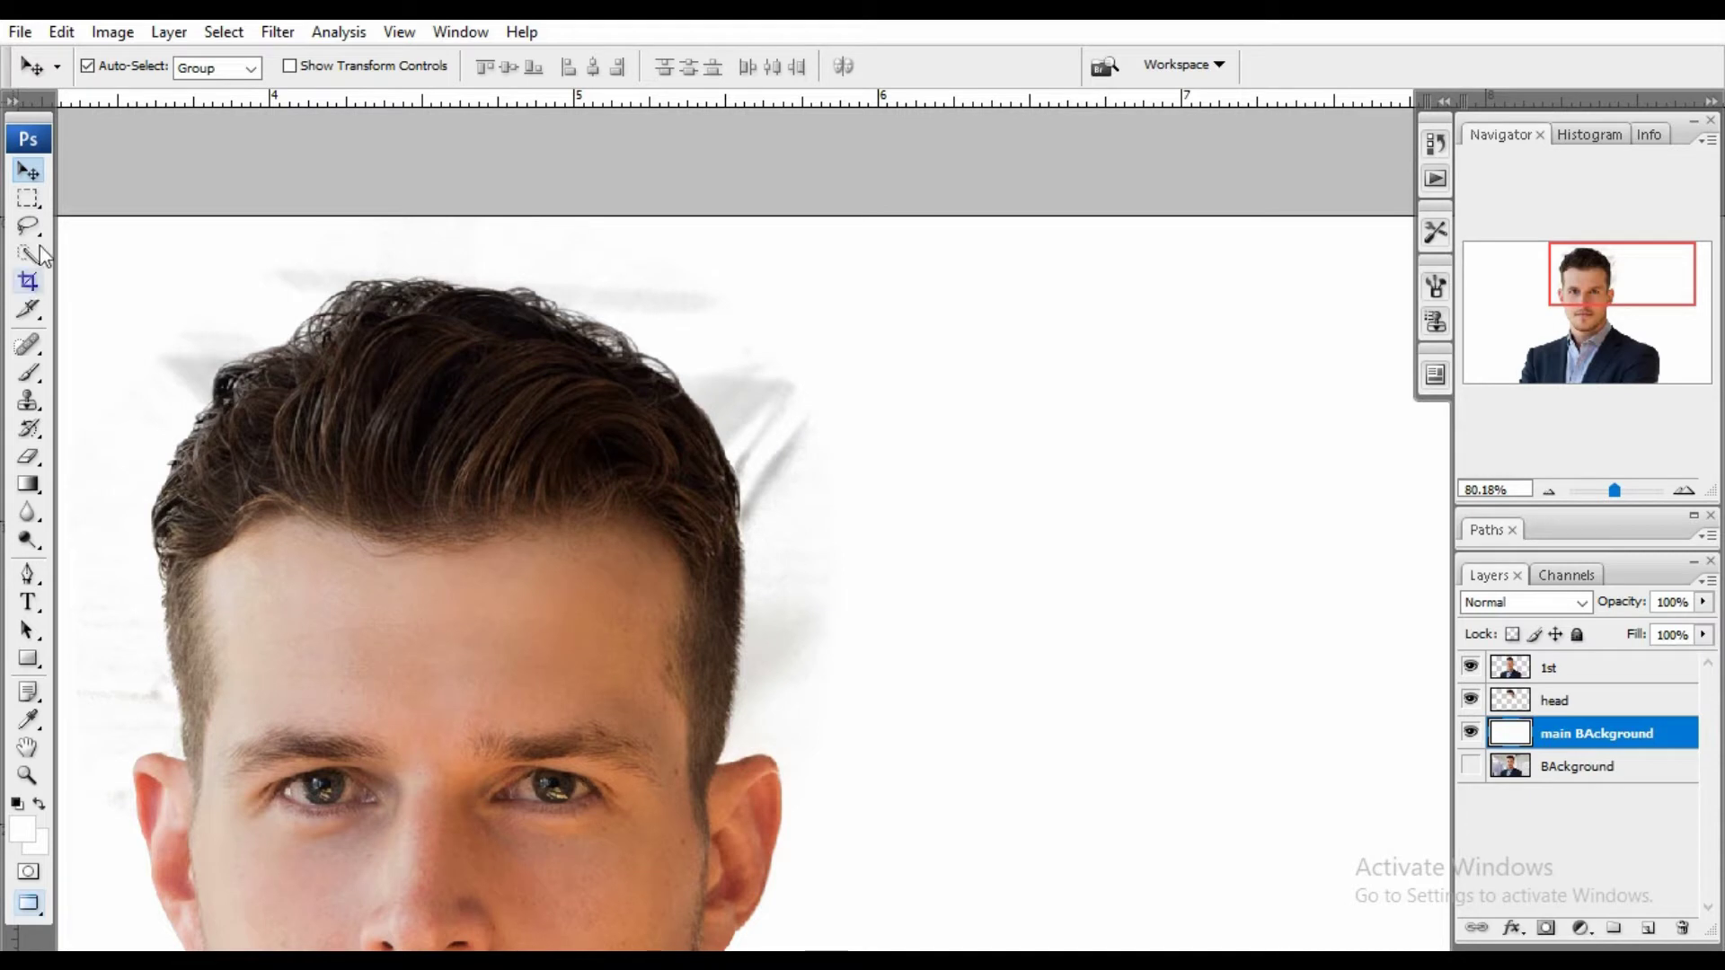
Choose the basic Eraser, trial-erase the grey haze beside the hair, then undo it.
click(28, 456)
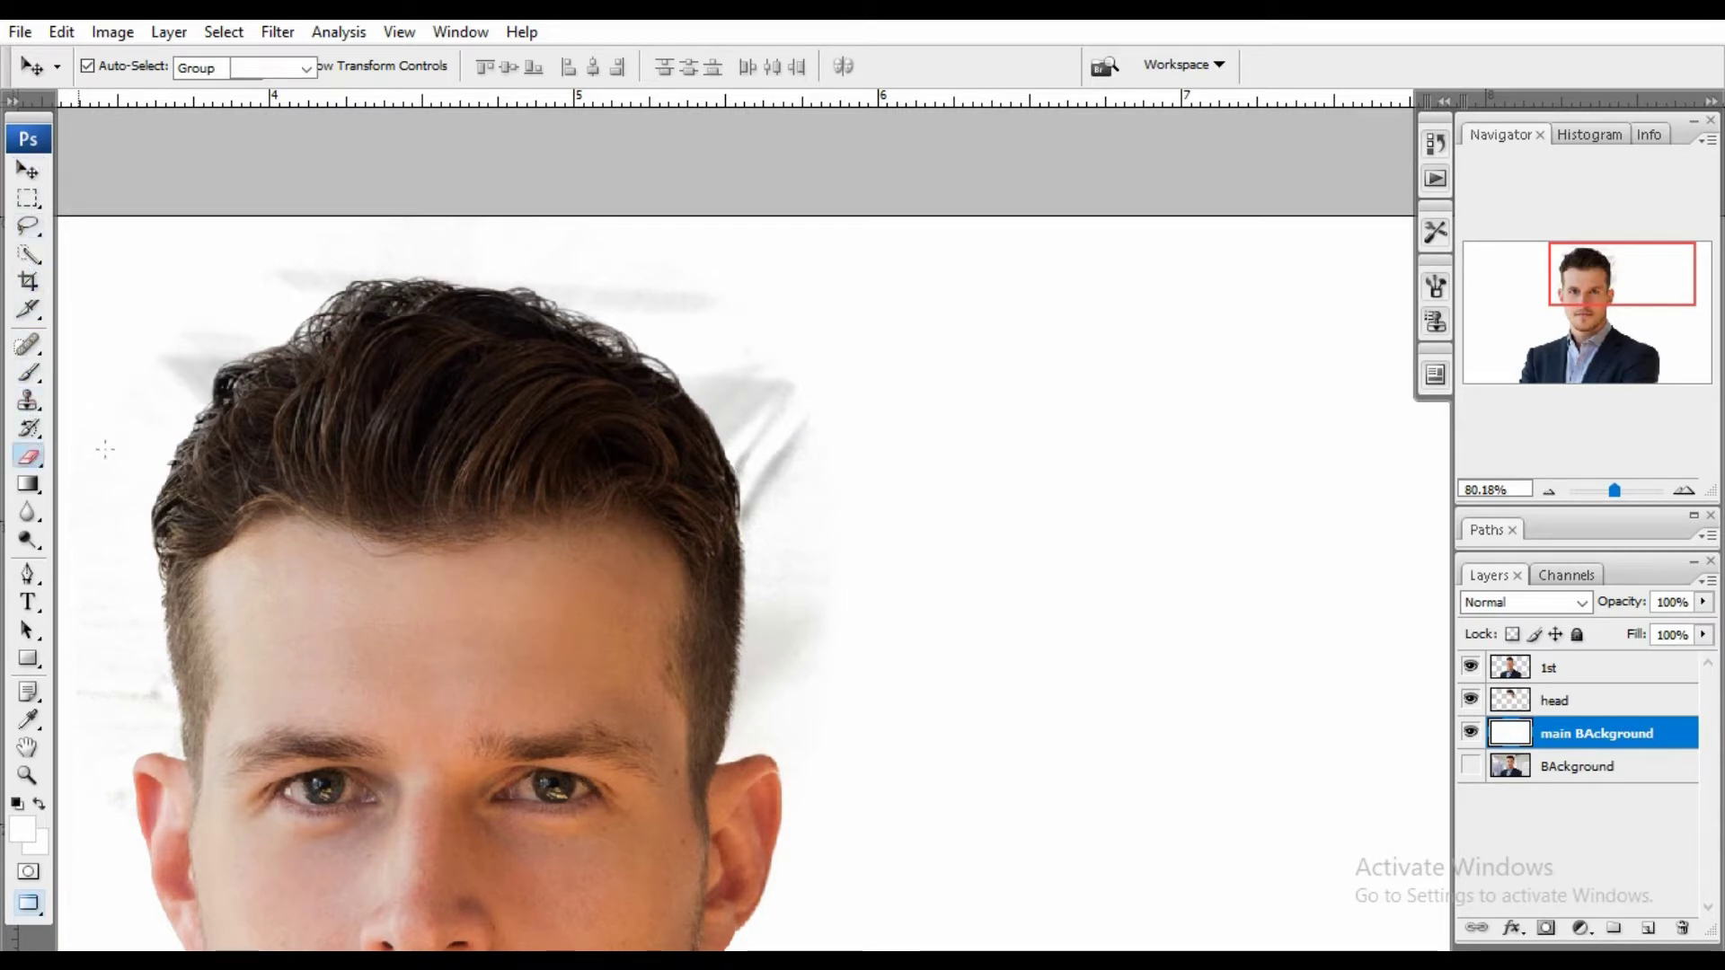
click(105, 451)
scroll(783, 429, up, 1)
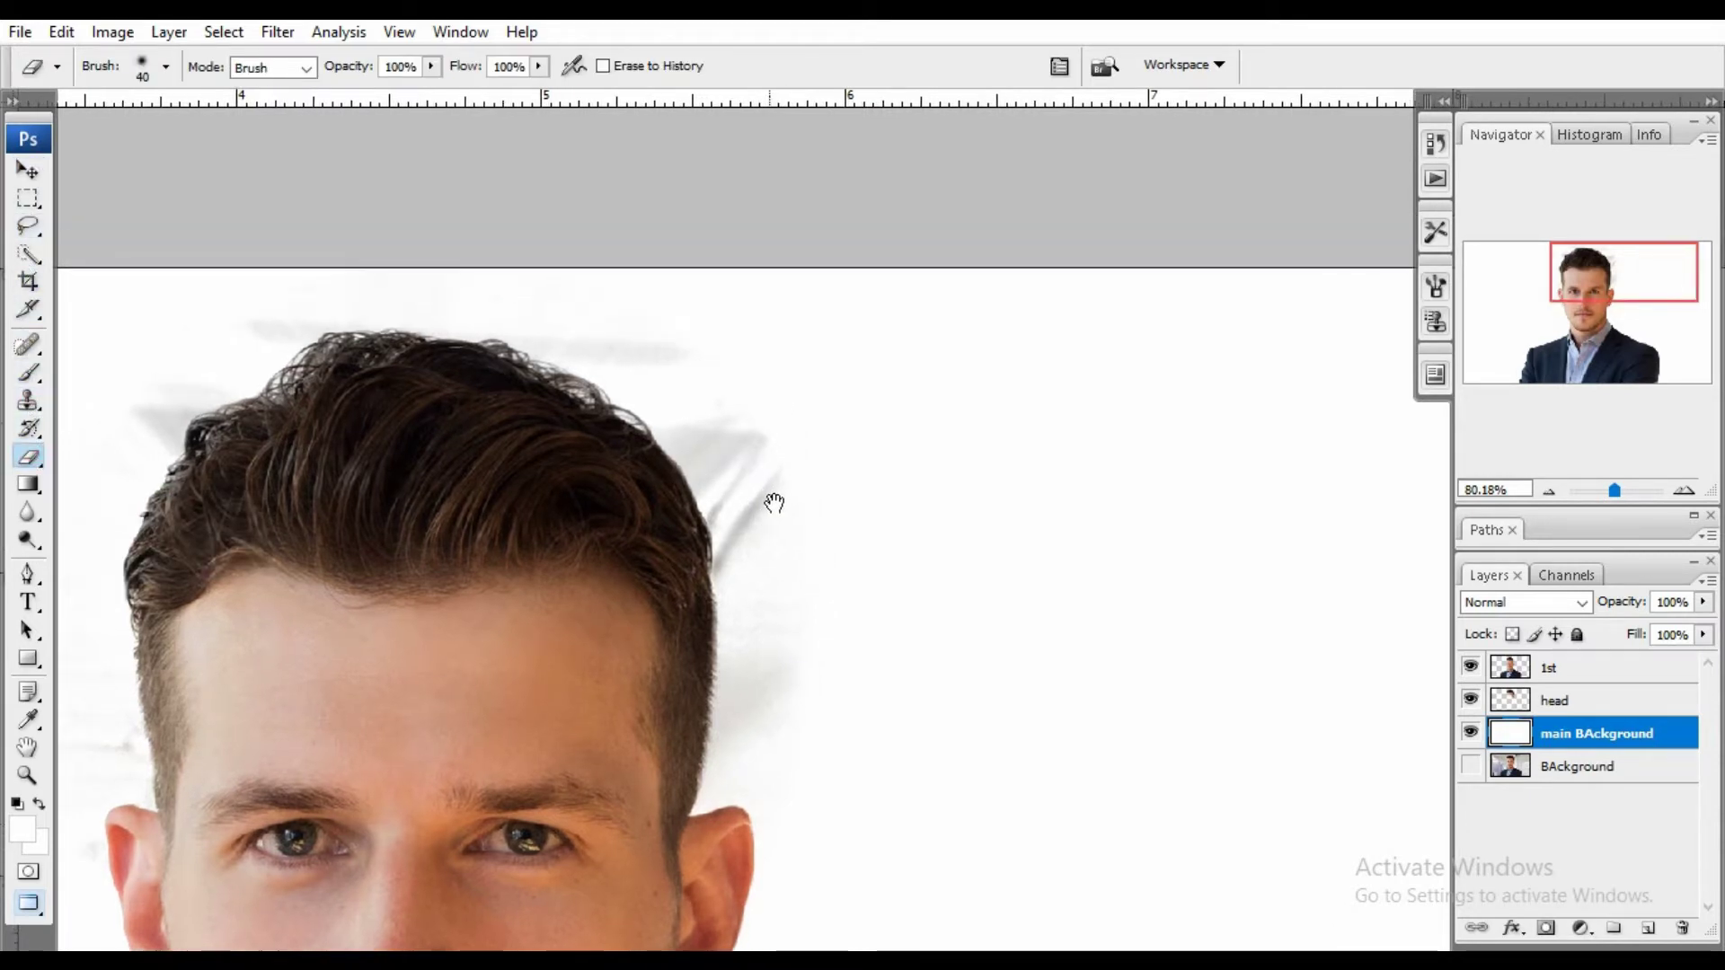
scroll(770, 493, up, 1)
scroll(727, 505, up, 2)
scroll(707, 415, up, 1)
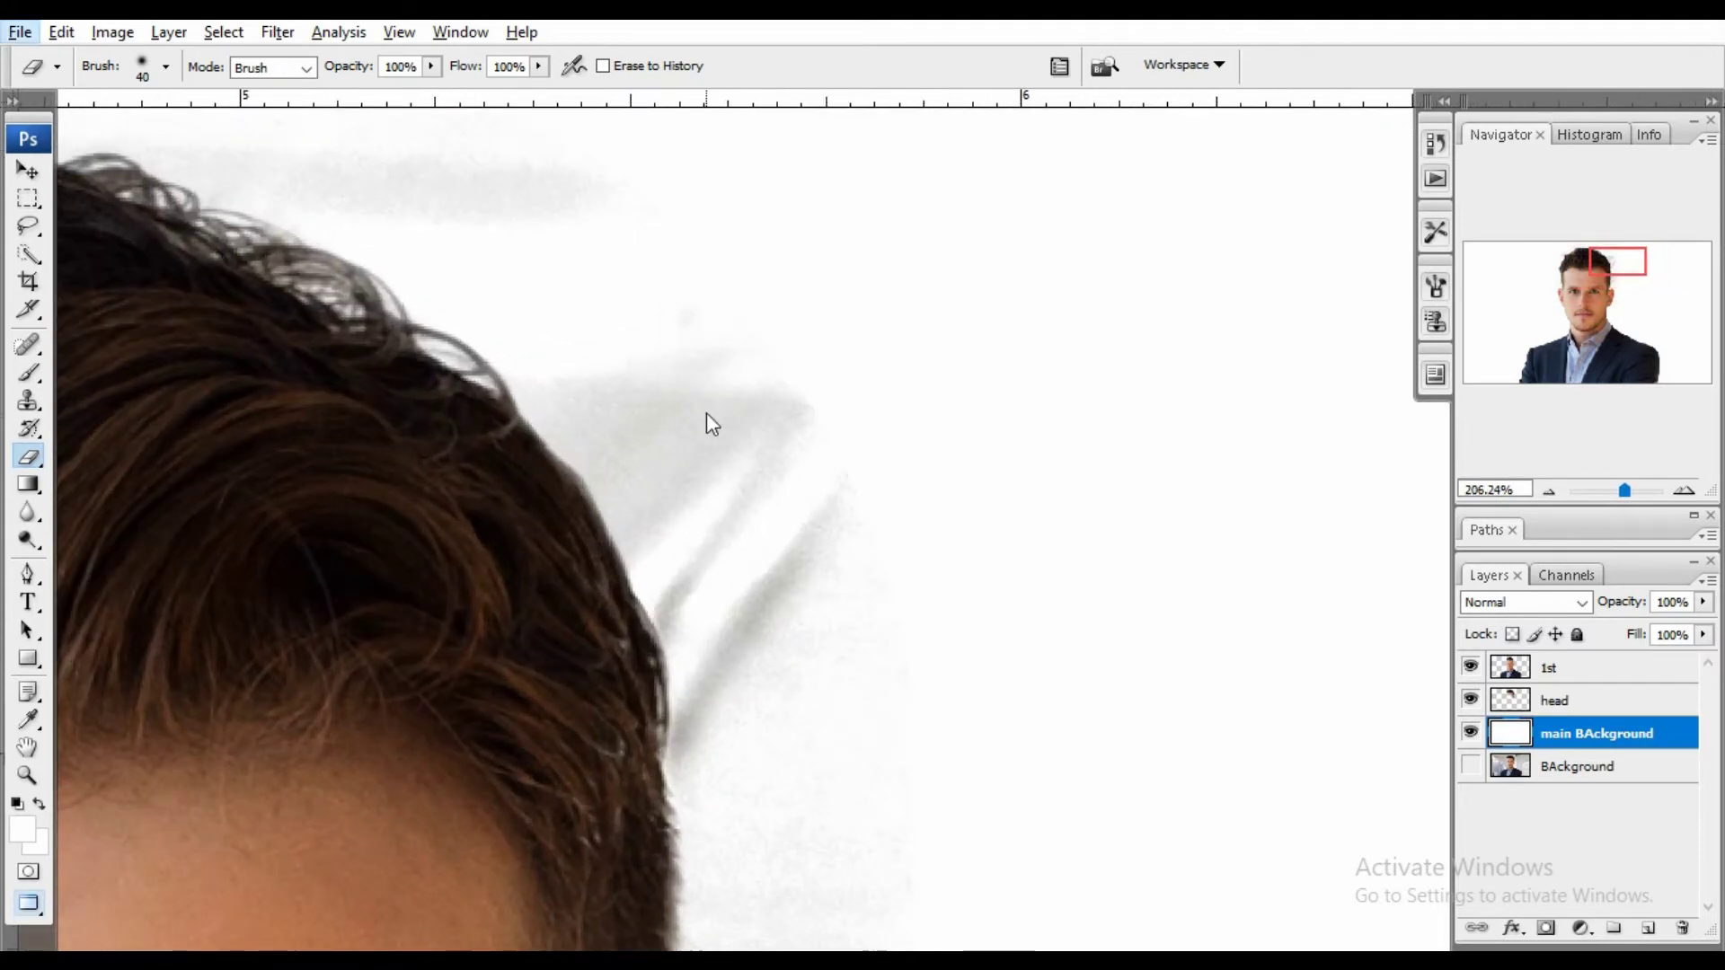
mouse_move(707, 412)
mouse_down()
mouse_move(724, 412)
mouse_move(737, 370)
mouse_up()
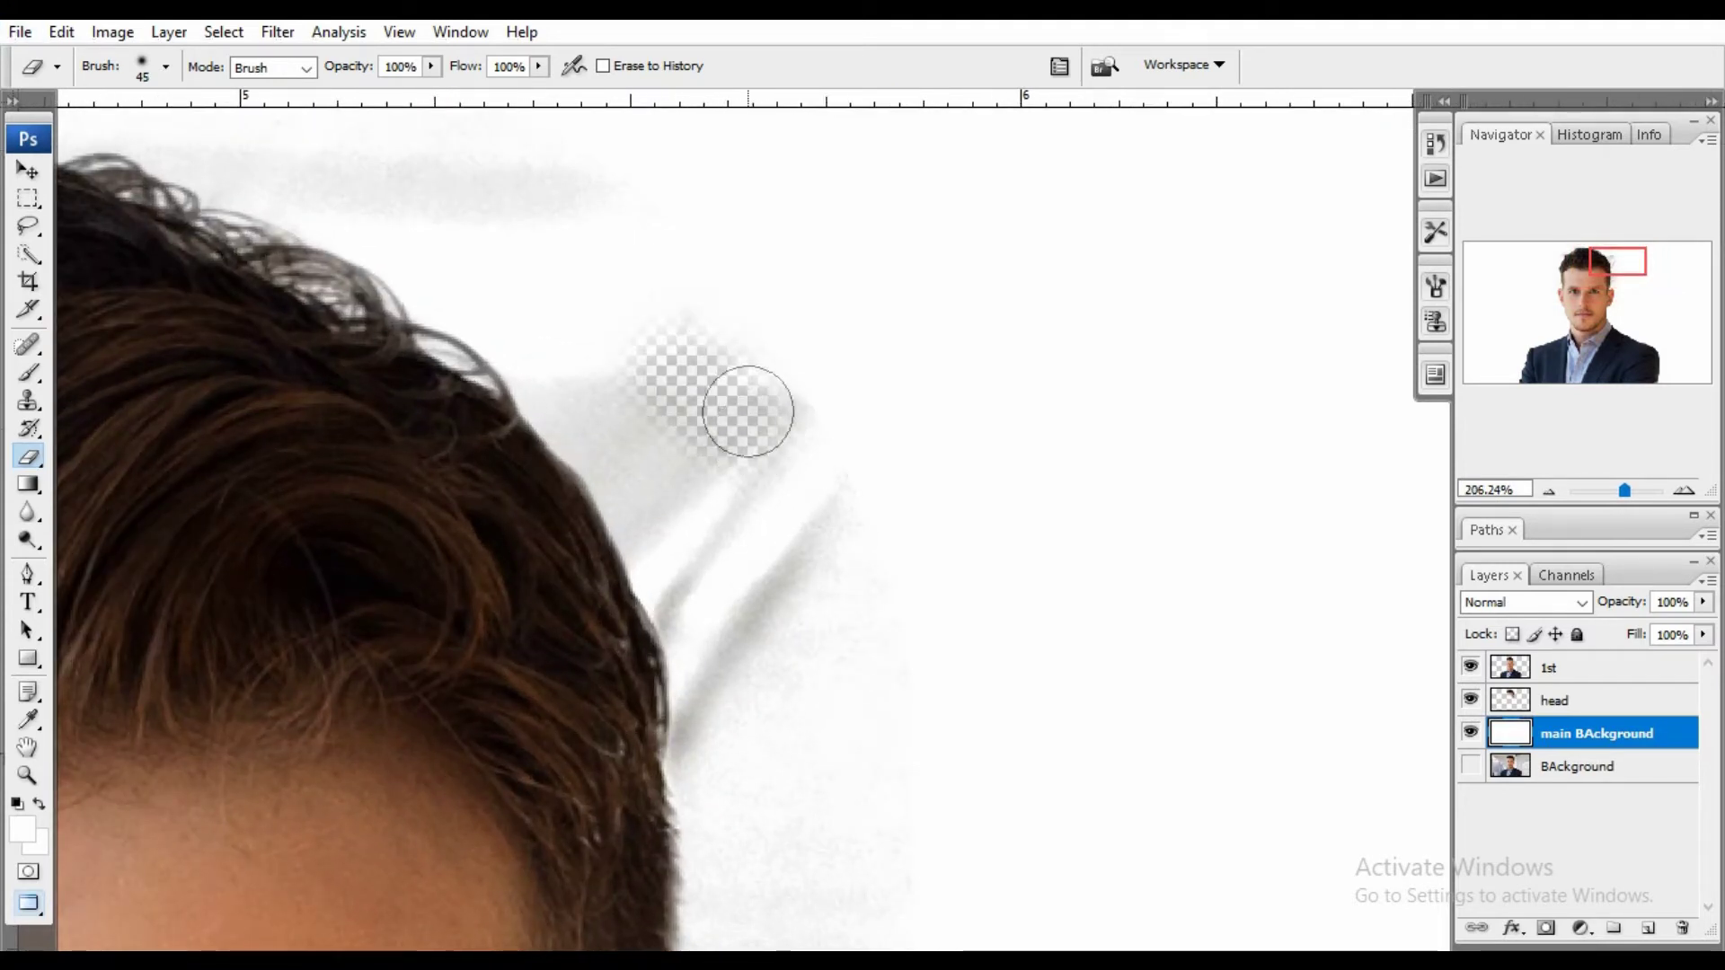
key(ctrl+z)
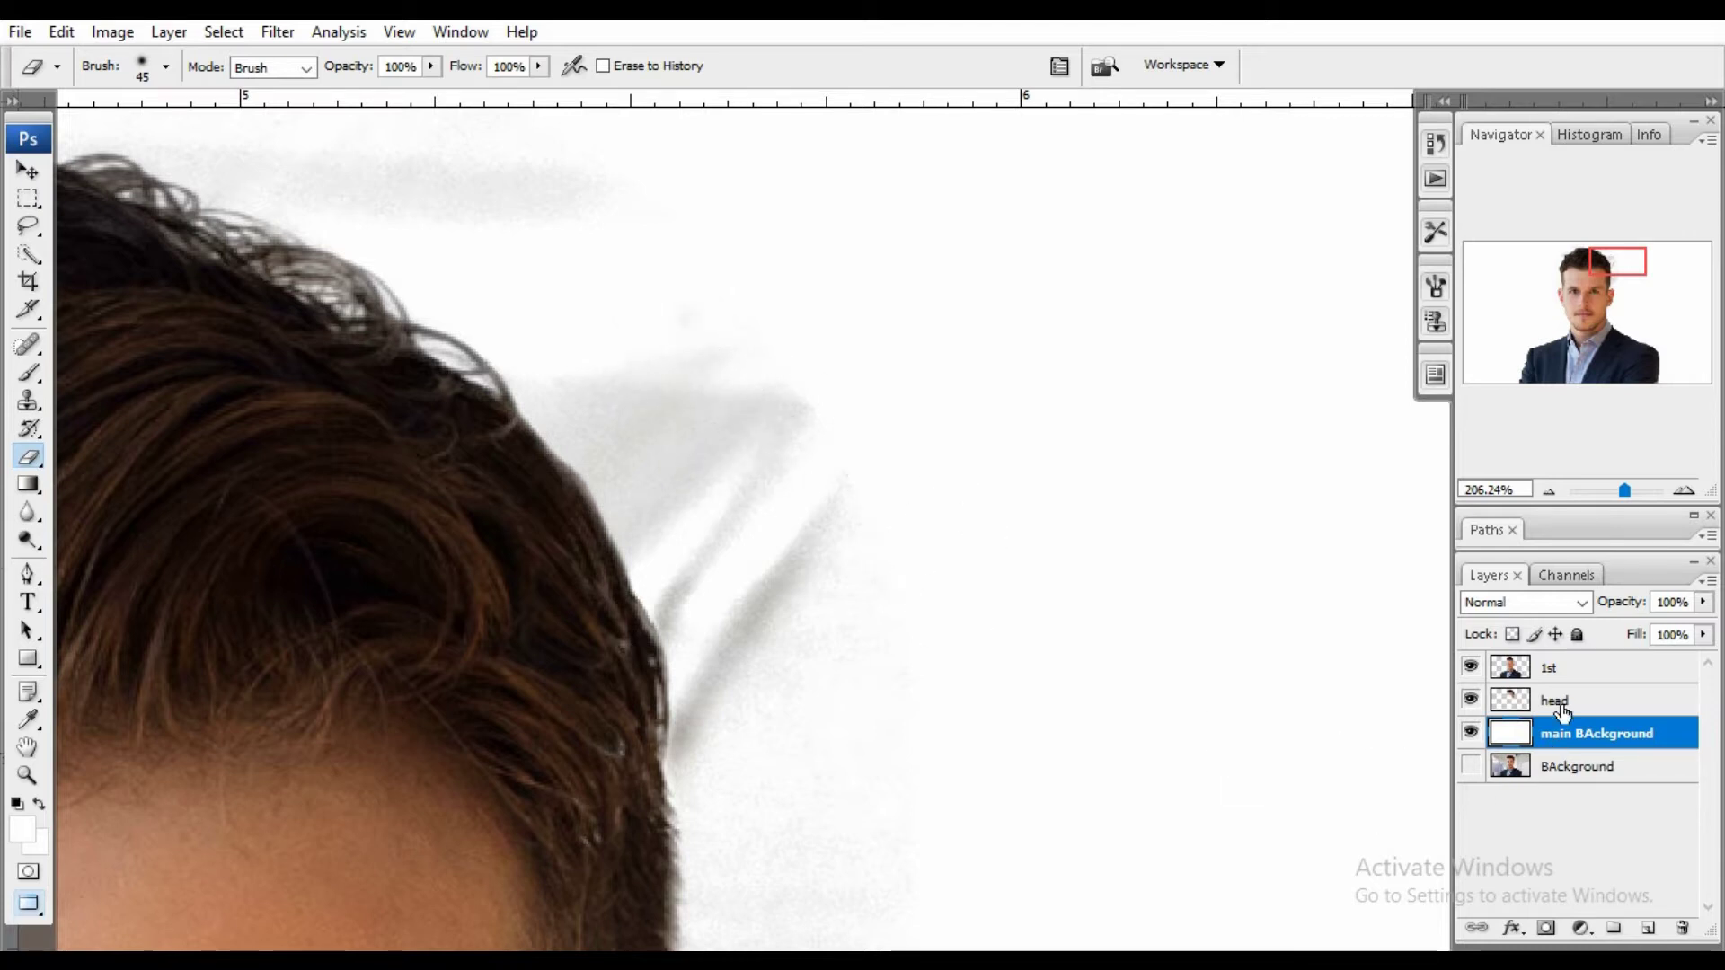
On the head layer, erase the grey shadow, streak and smudge beside the hair.
click(1561, 702)
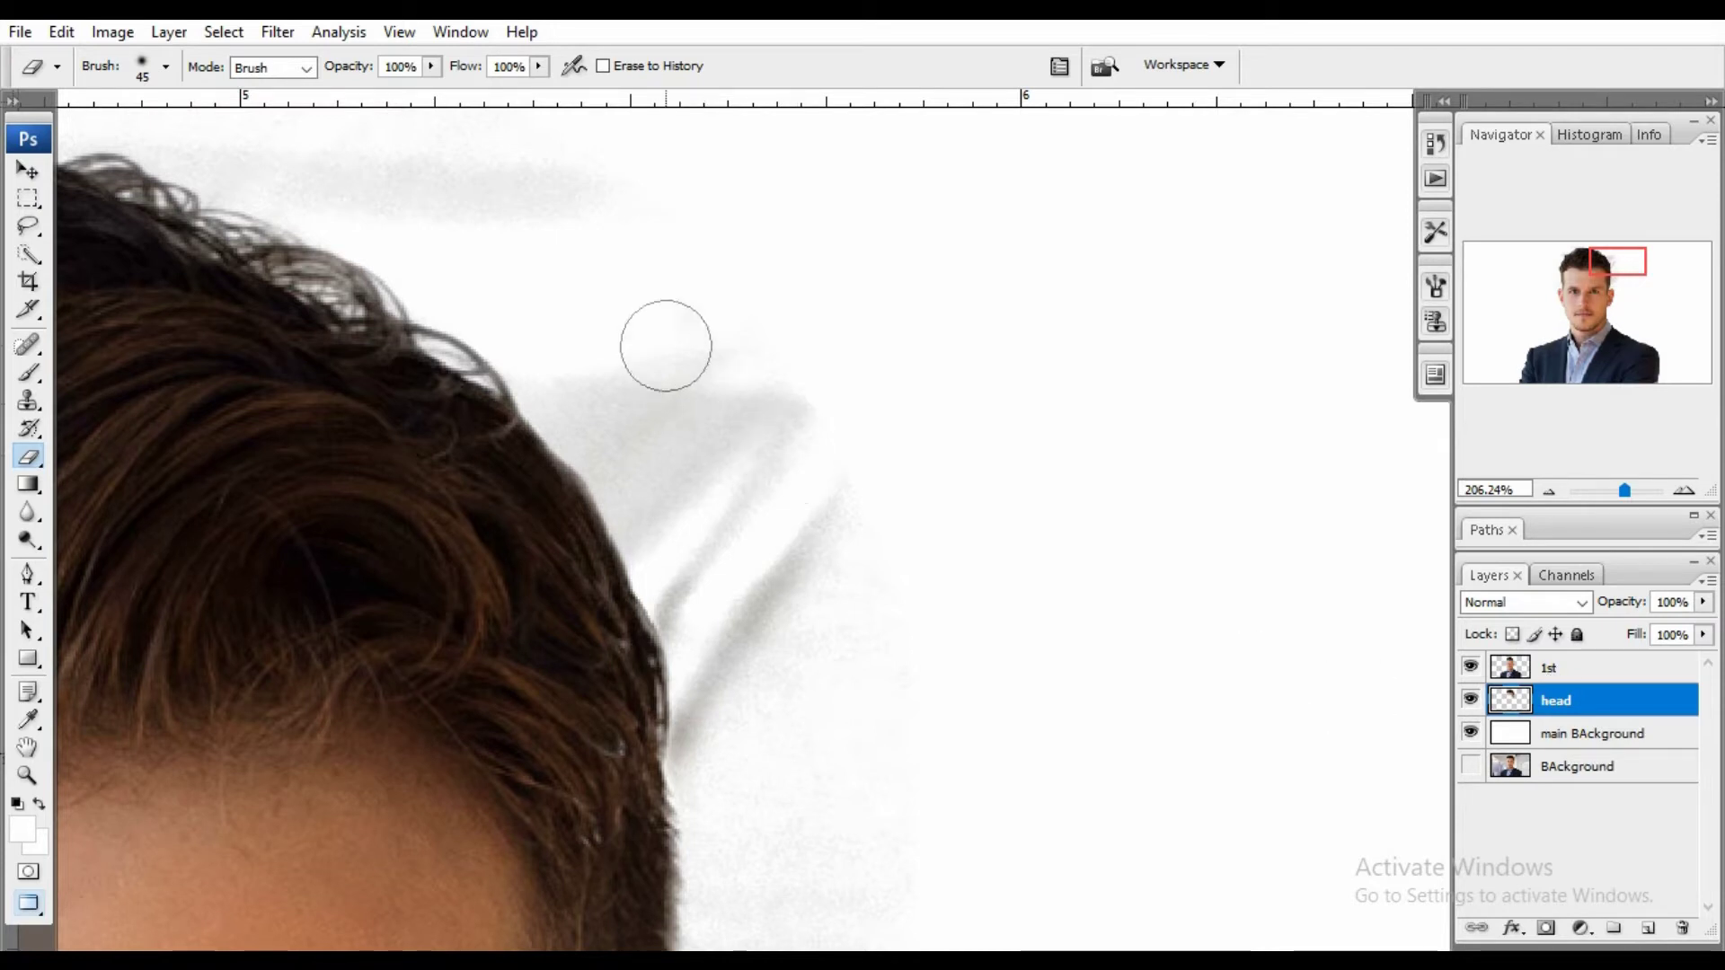
mouse_move(659, 342)
mouse_down()
mouse_move(797, 450)
mouse_move(801, 491)
mouse_up()
mouse_move(836, 569)
mouse_down()
mouse_move(785, 682)
mouse_move(720, 713)
mouse_move(712, 759)
mouse_move(724, 723)
mouse_up()
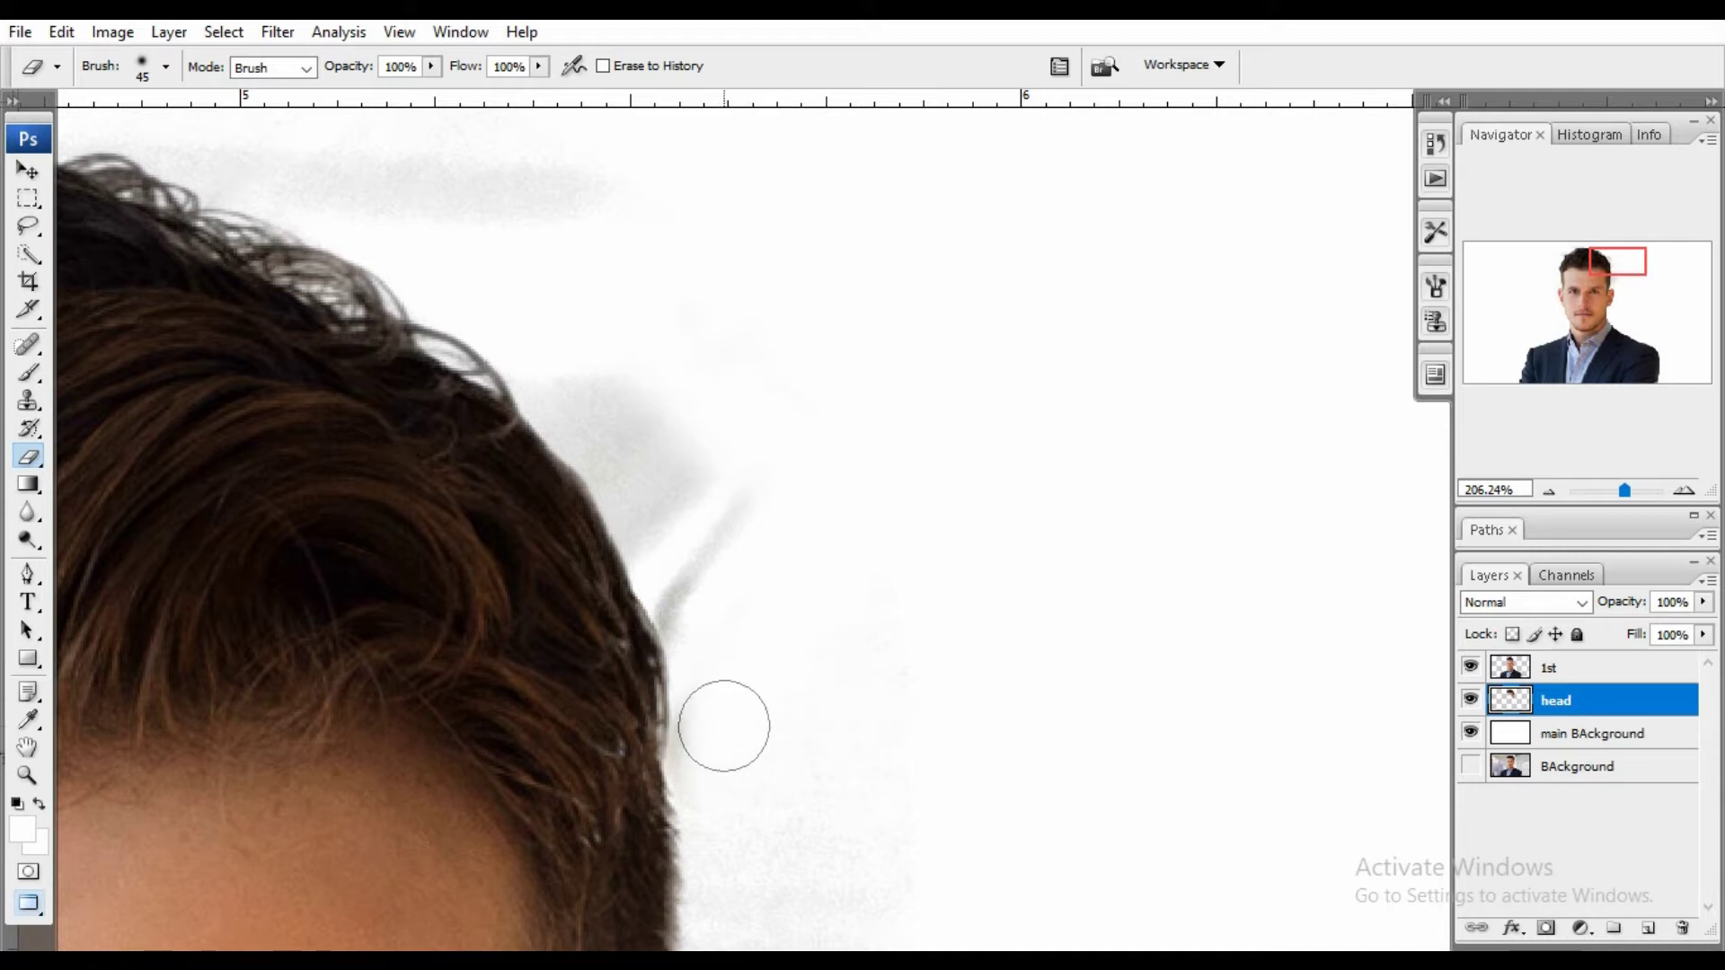
mouse_move(751, 585)
mouse_down()
mouse_move(689, 446)
mouse_move(635, 381)
mouse_move(643, 401)
mouse_move(566, 374)
mouse_move(632, 449)
mouse_move(720, 601)
mouse_move(703, 601)
mouse_up()
Erase the grey haze along the top and left edges of the hair.
drag(725, 443, 943, 662)
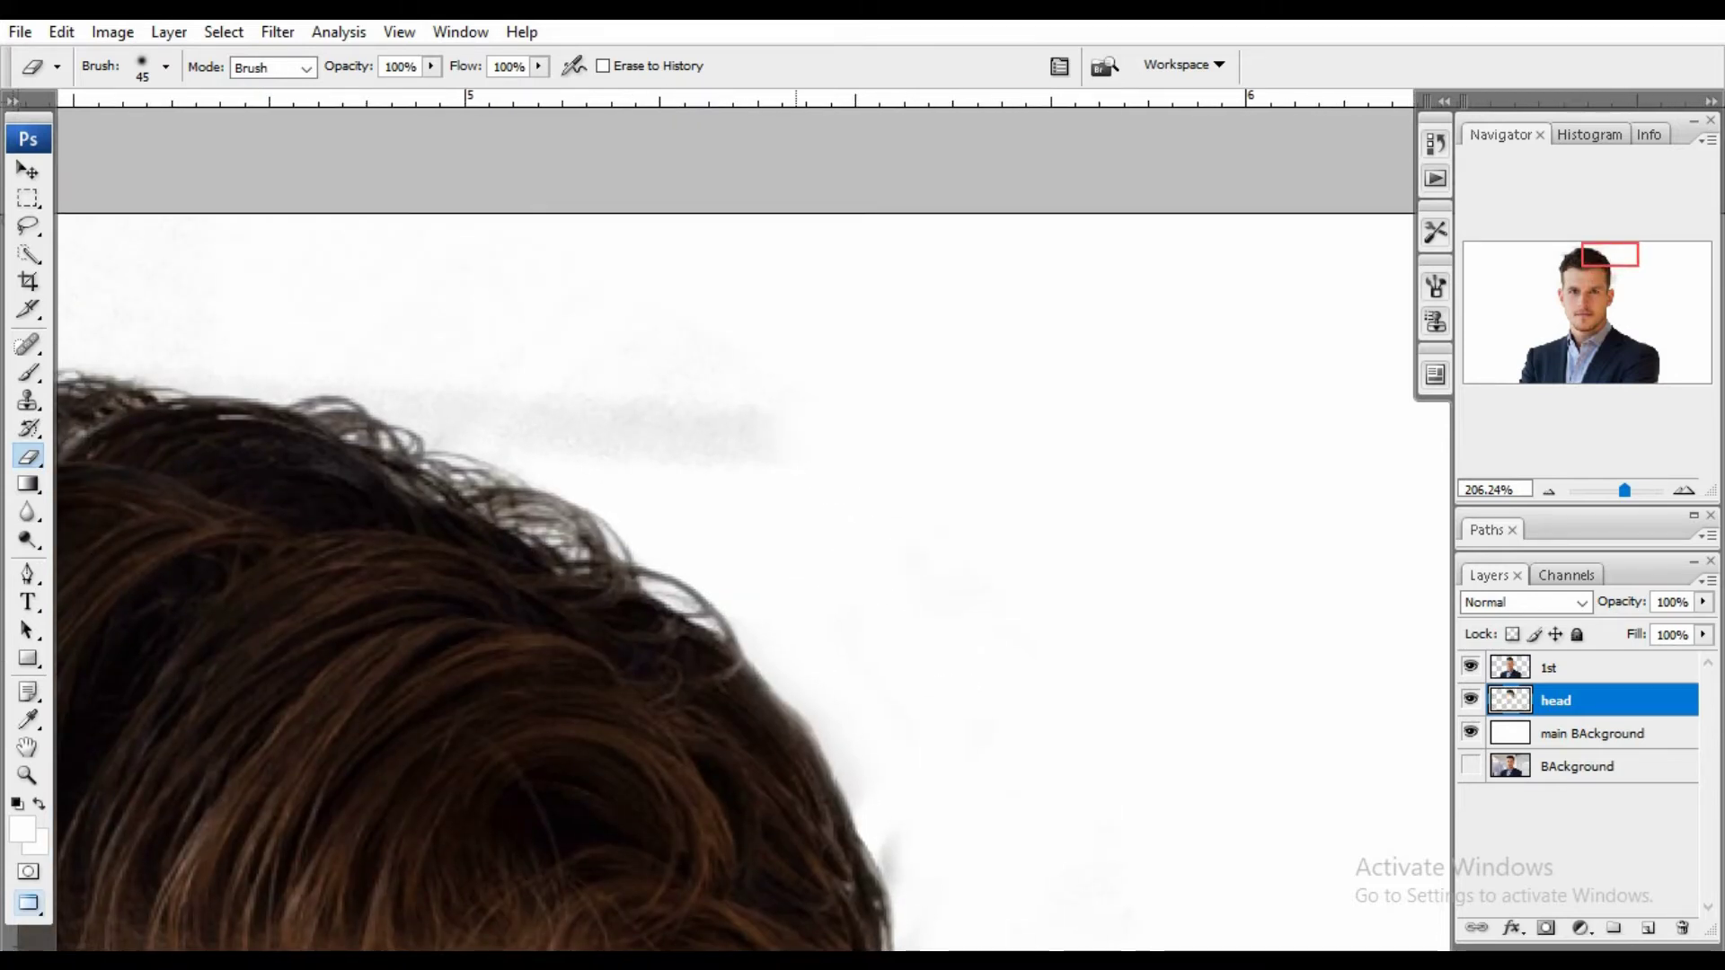
mouse_move(786, 459)
mouse_down()
mouse_move(435, 373)
mouse_move(536, 428)
mouse_move(1302, 374)
mouse_up()
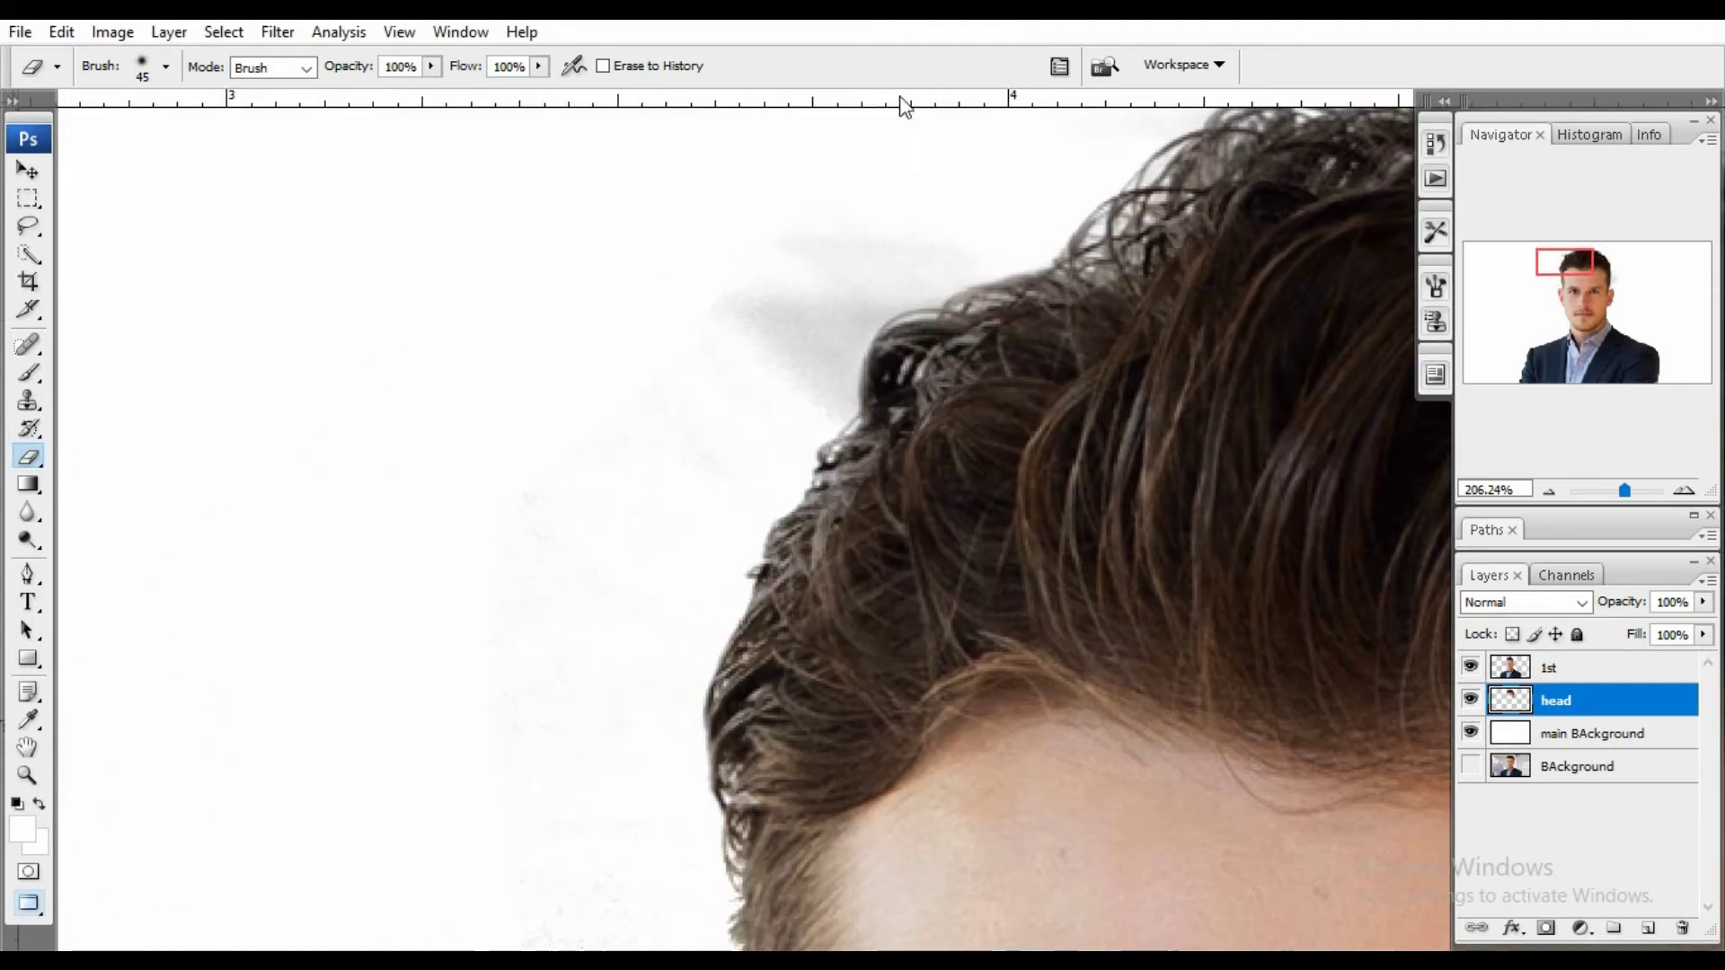
drag(759, 239, 1298, 68)
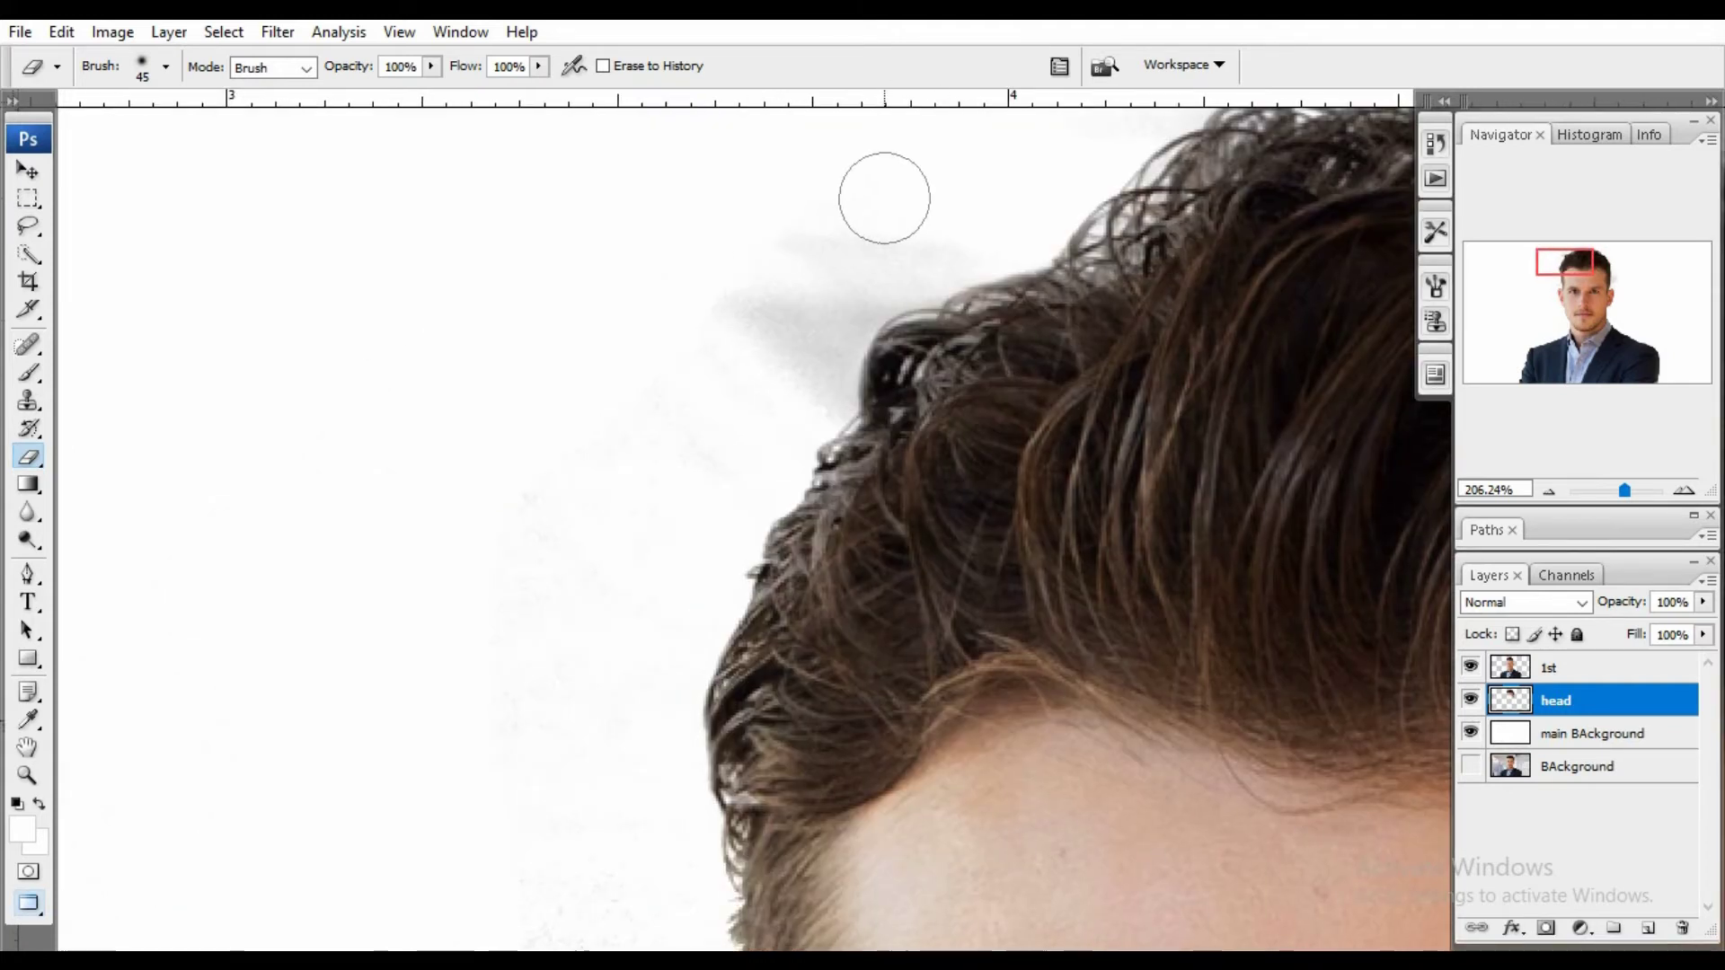
mouse_move(784, 297)
mouse_down()
mouse_move(920, 219)
mouse_move(820, 300)
mouse_move(807, 367)
mouse_up()
scroll(814, 274, down, 2)
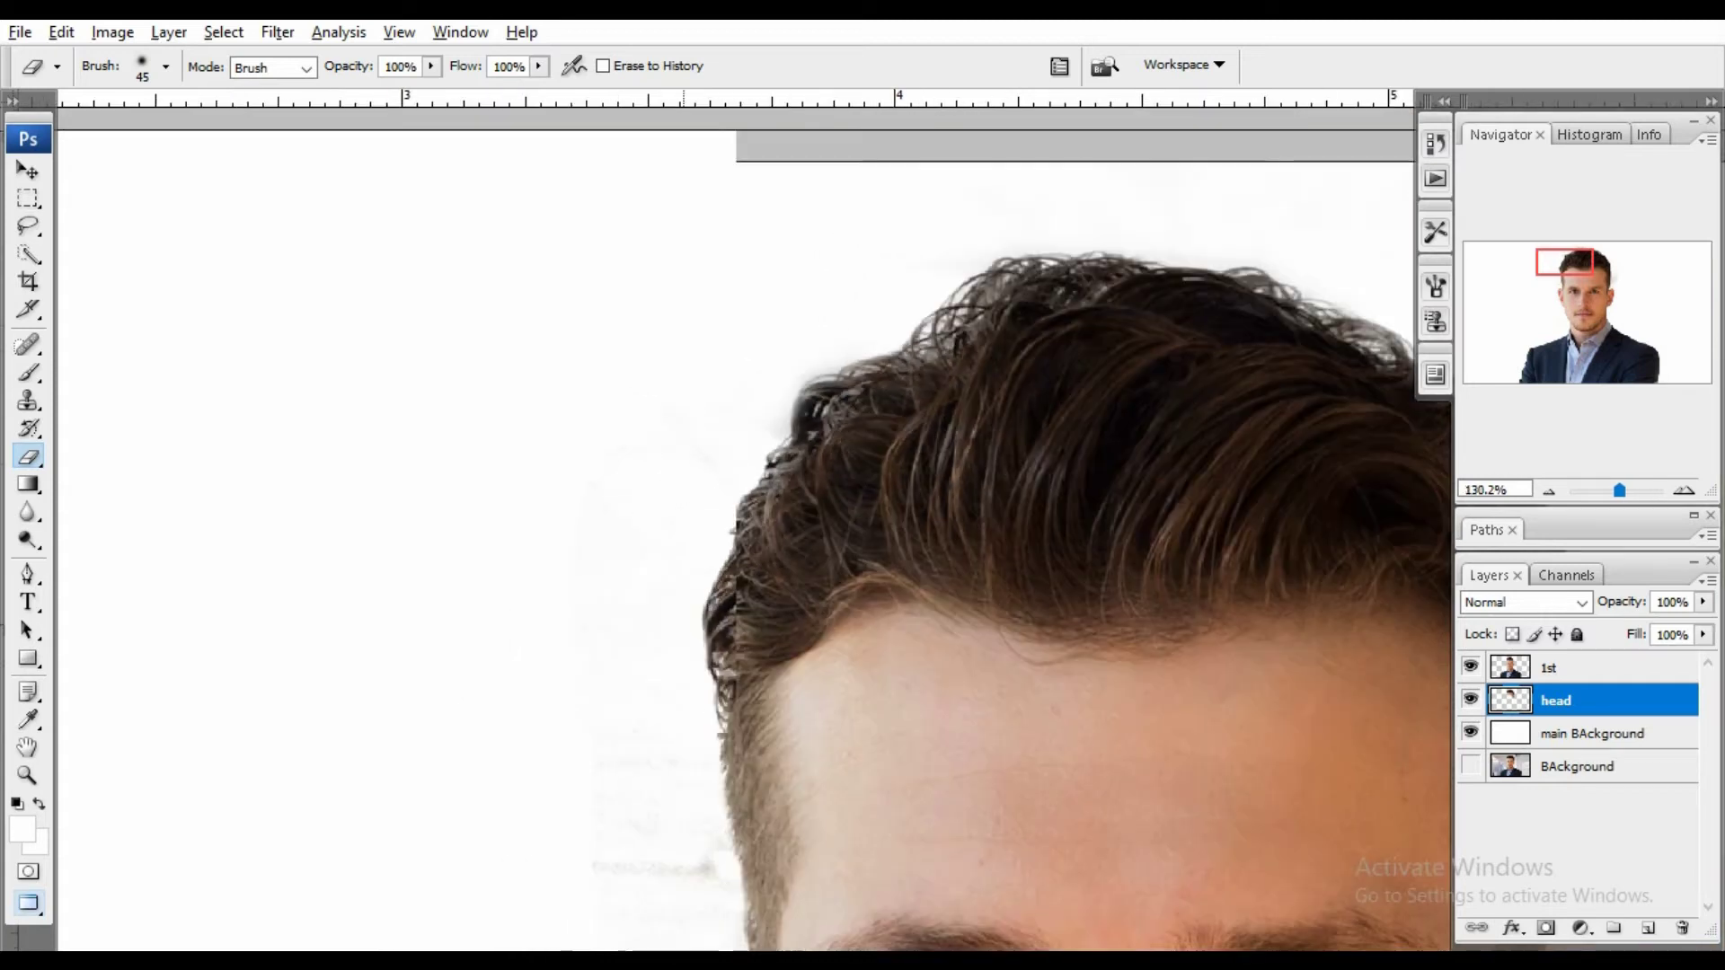
scroll(644, 504, down, 2)
scroll(597, 504, up, 2)
scroll(655, 628, up, 2)
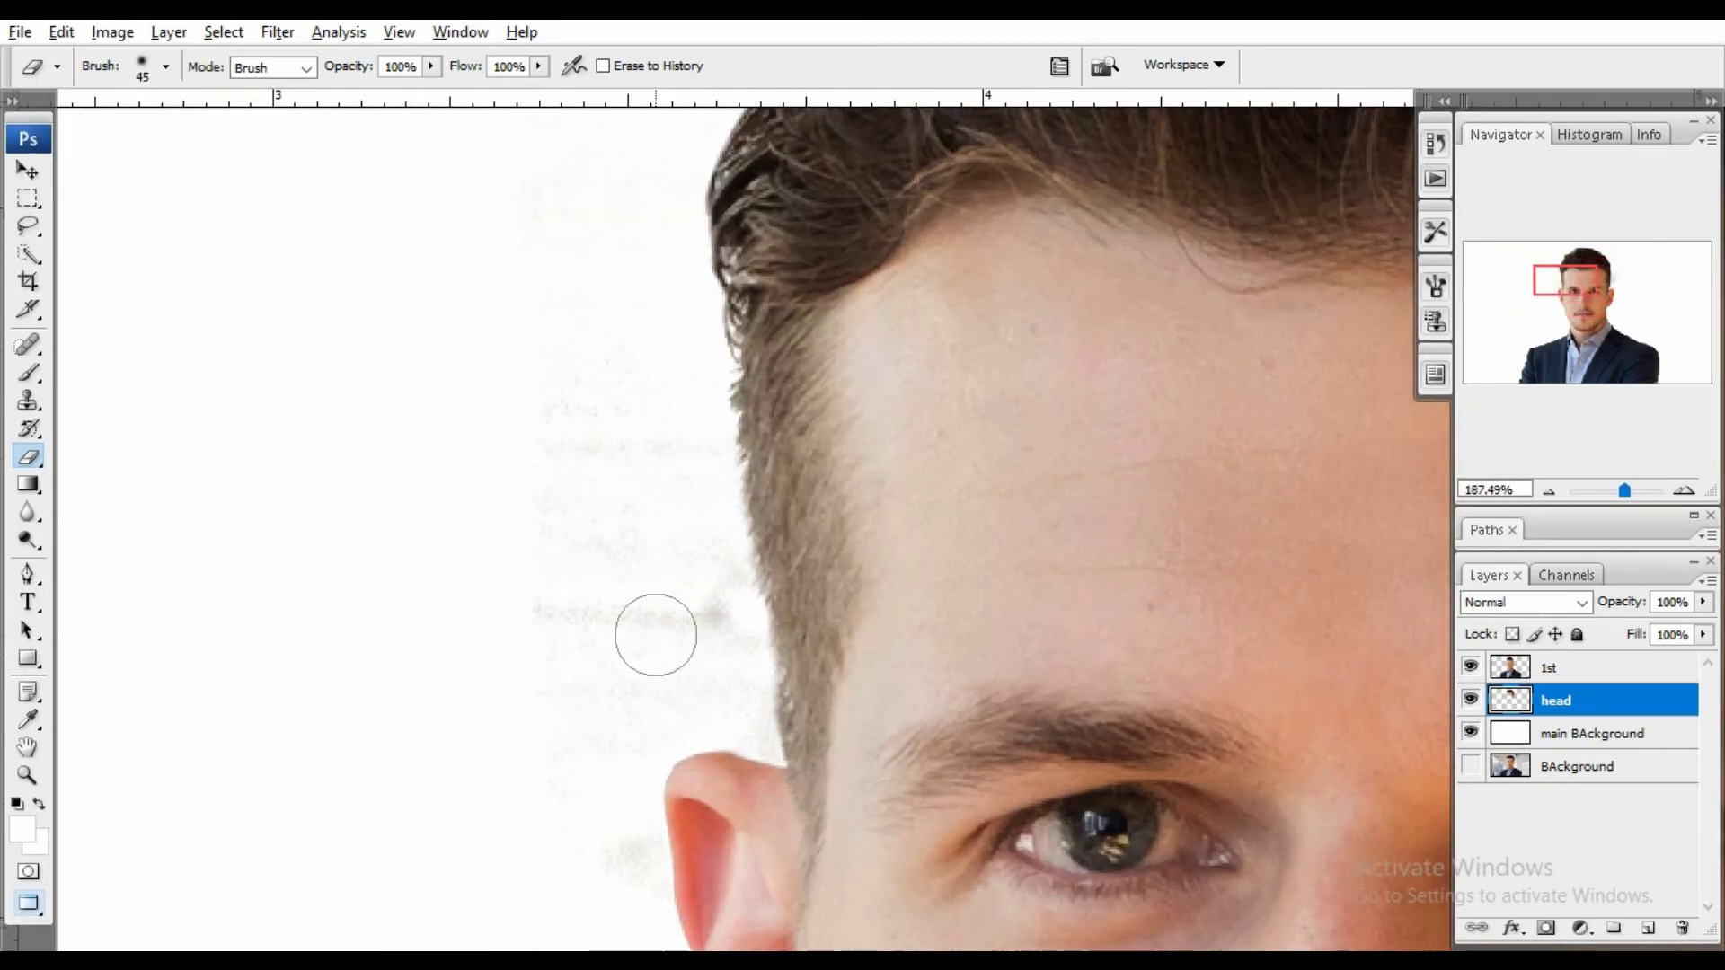
mouse_move(631, 586)
mouse_down()
mouse_move(547, 604)
mouse_move(605, 446)
mouse_move(677, 450)
mouse_move(717, 701)
mouse_move(701, 676)
mouse_up()
Erase the remaining grey haze down the side of the hairline.
scroll(521, 611, down, 2)
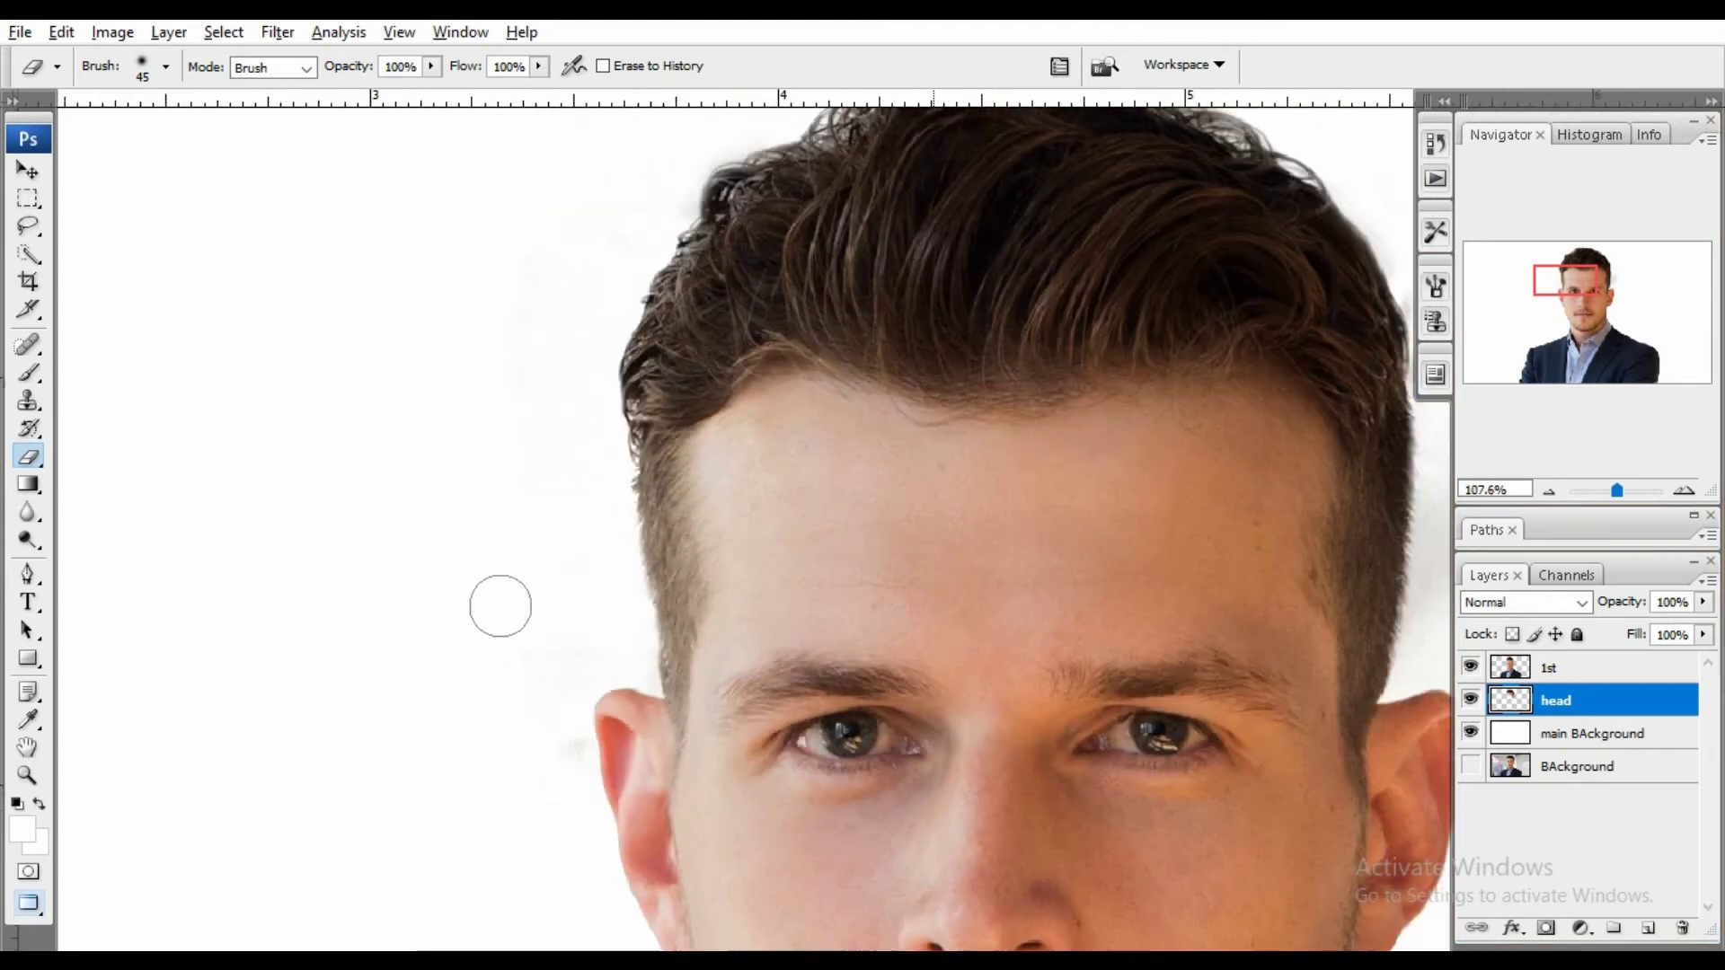
scroll(500, 600, down, 1)
scroll(500, 597, down, 1)
scroll(947, 627, up, 1)
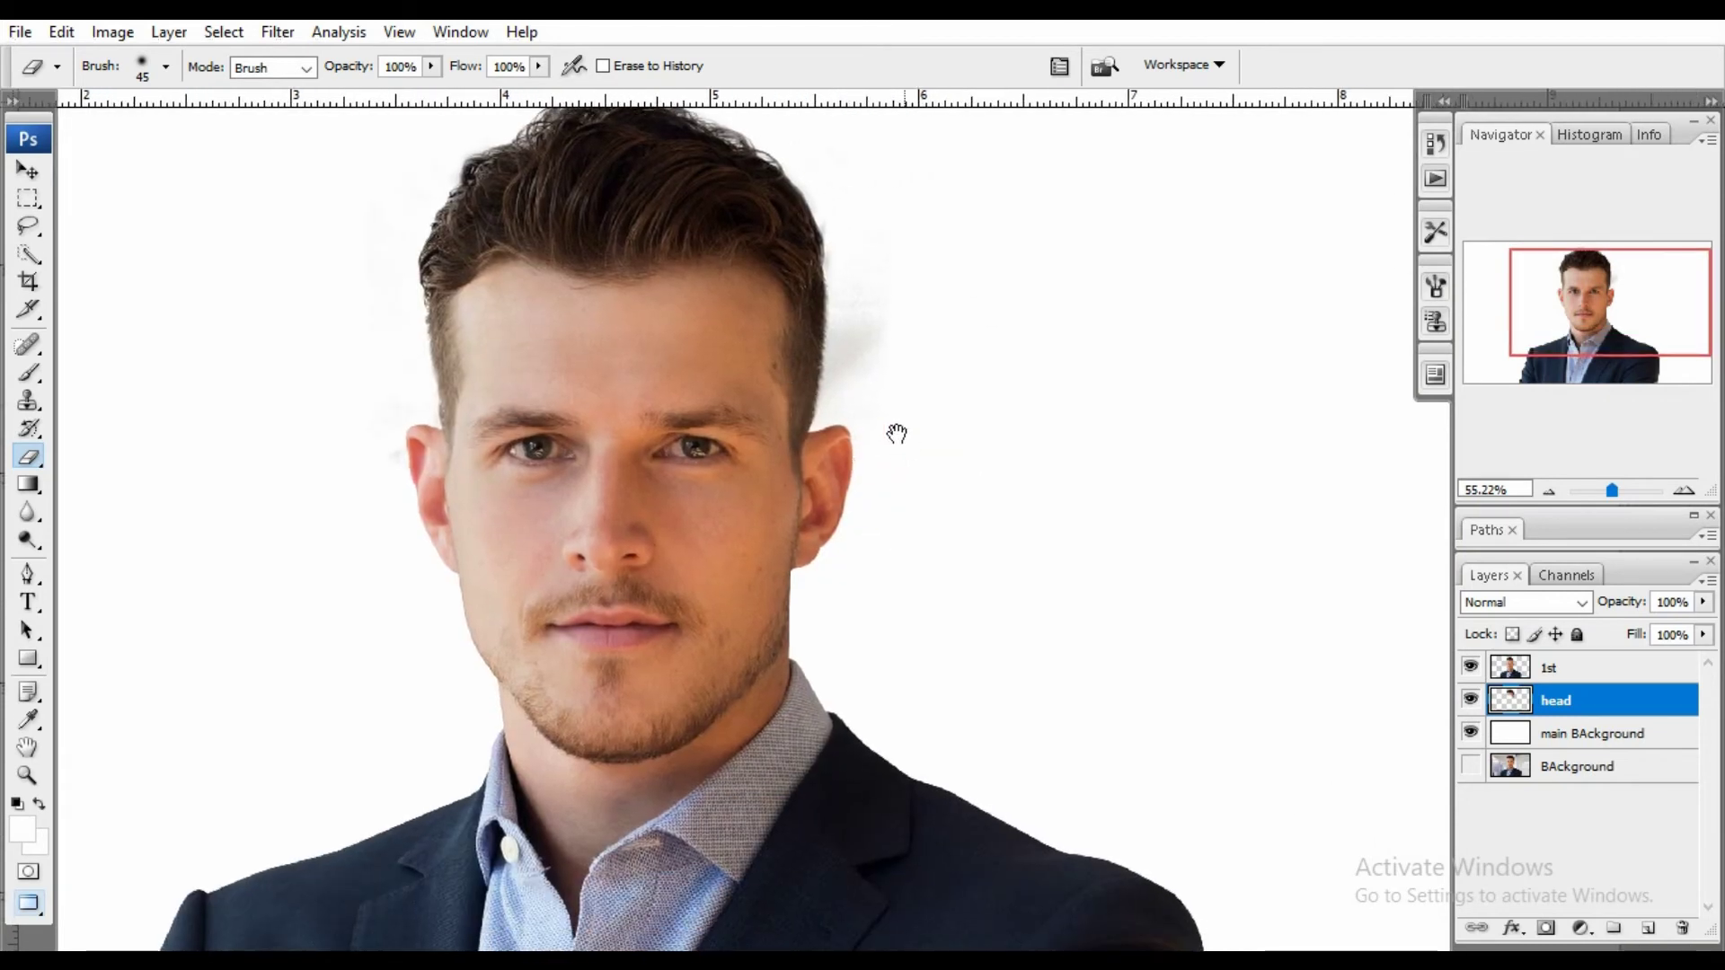
scroll(893, 435, up, 1)
scroll(893, 320, up, 2)
scroll(893, 320, up, 2)
scroll(893, 540, up, 1)
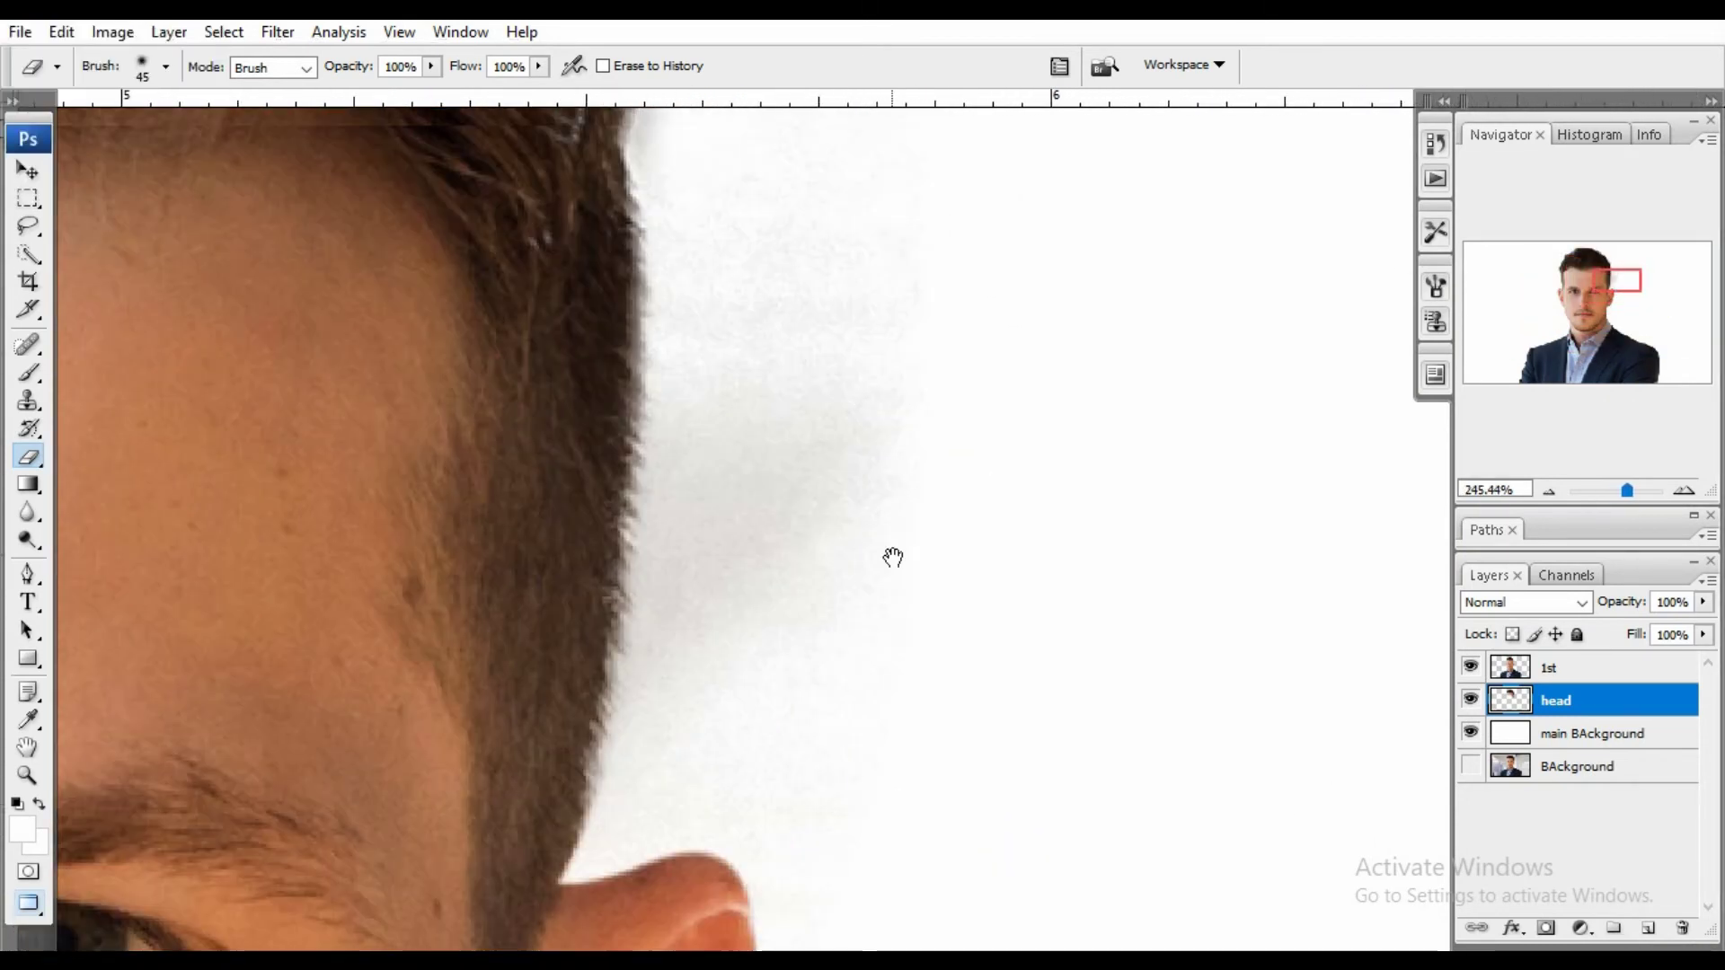
mouse_move(863, 677)
mouse_down()
mouse_move(786, 616)
mouse_move(720, 297)
mouse_move(677, 663)
mouse_move(740, 716)
mouse_move(681, 799)
mouse_up()
scroll(878, 565, down, 3)
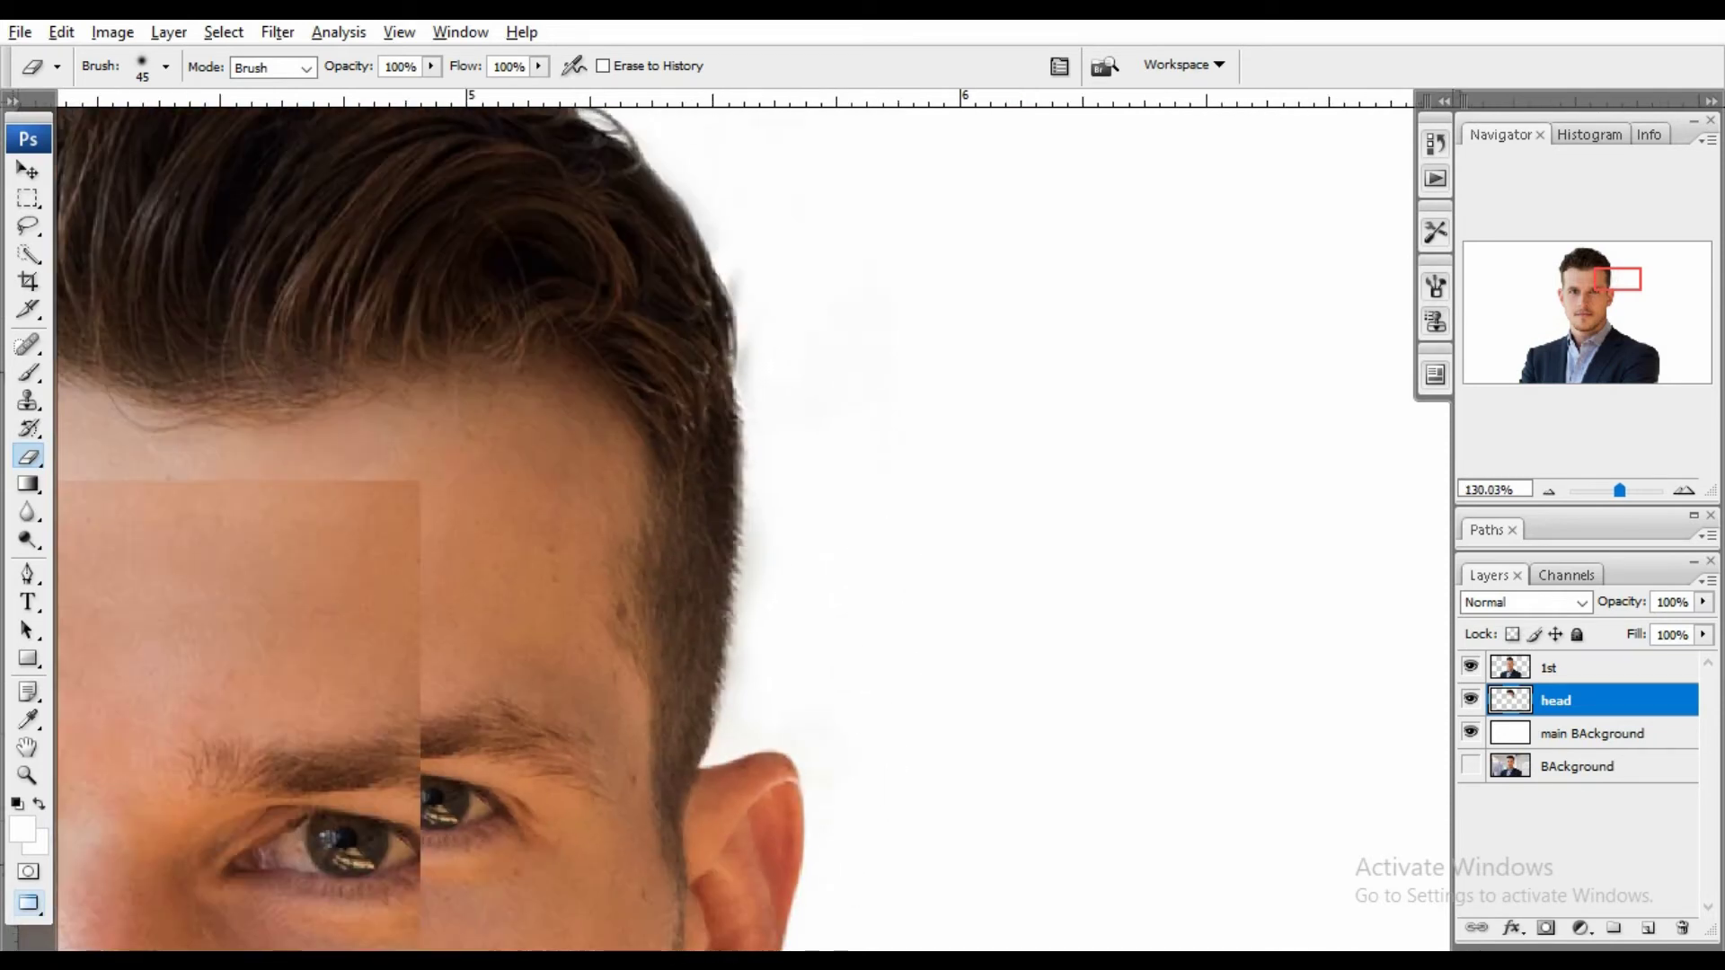
scroll(921, 467, down, 2)
scroll(898, 440, up, 2)
scroll(882, 412, up, 3)
scroll(719, 359, up, 2)
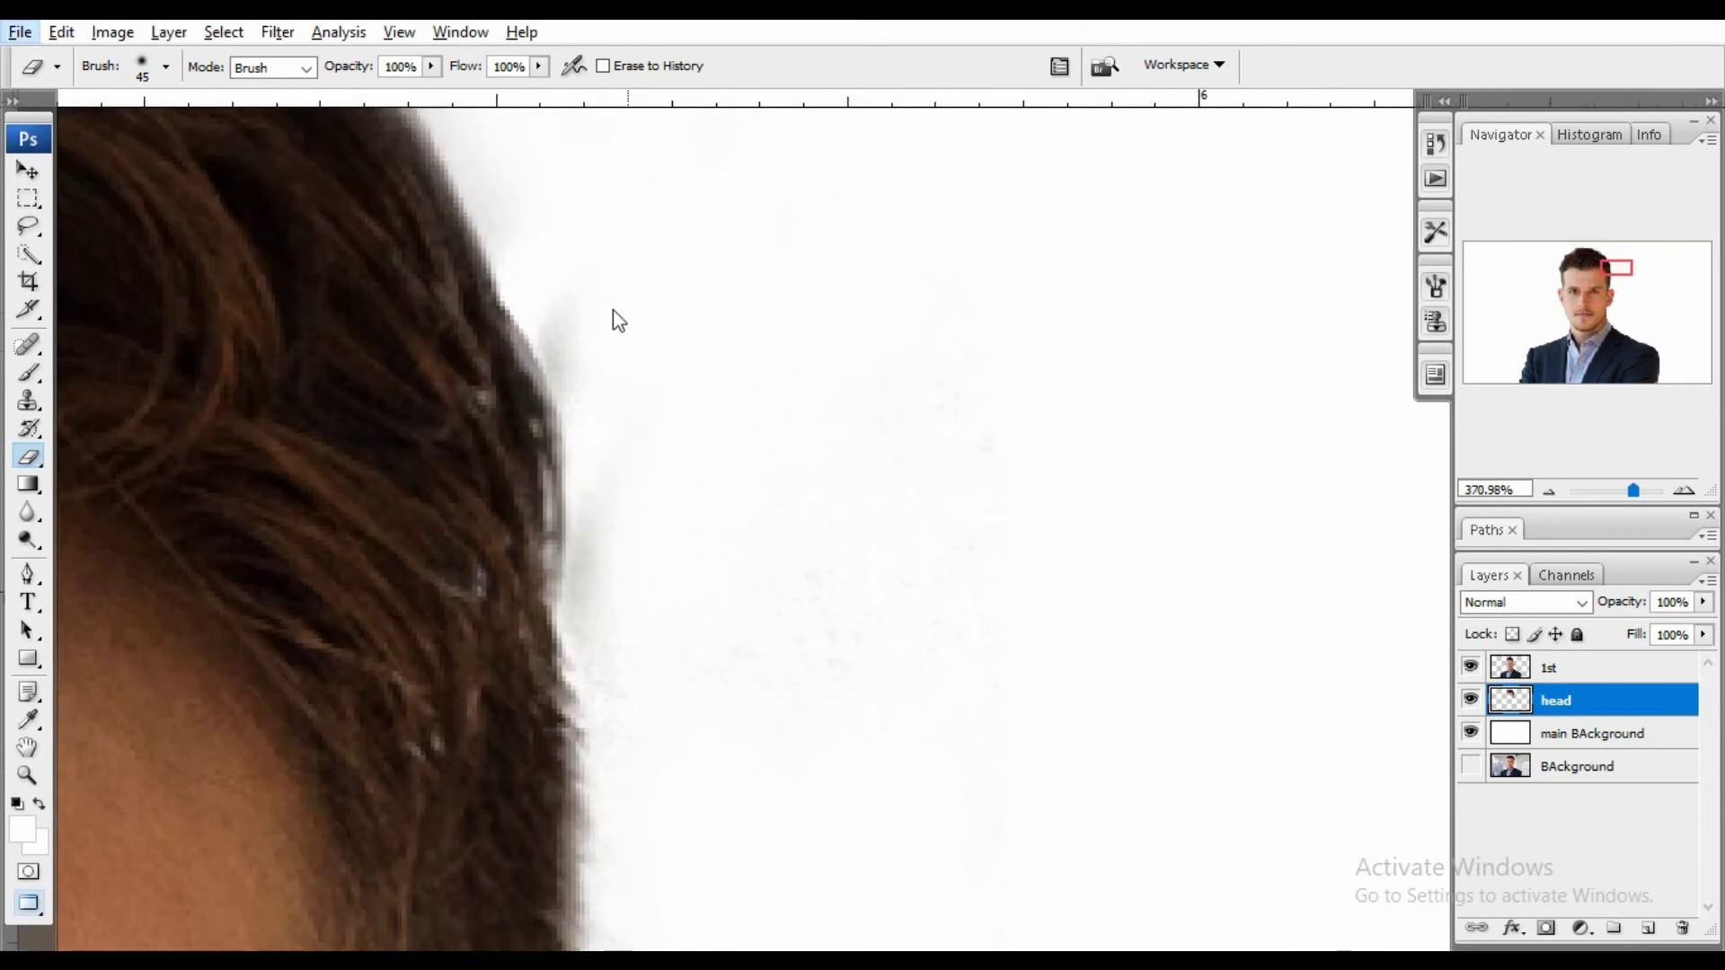
mouse_move(602, 333)
mouse_down()
mouse_move(655, 424)
mouse_move(658, 610)
mouse_up()
scroll(854, 570, down, 3)
scroll(920, 720, down, 2)
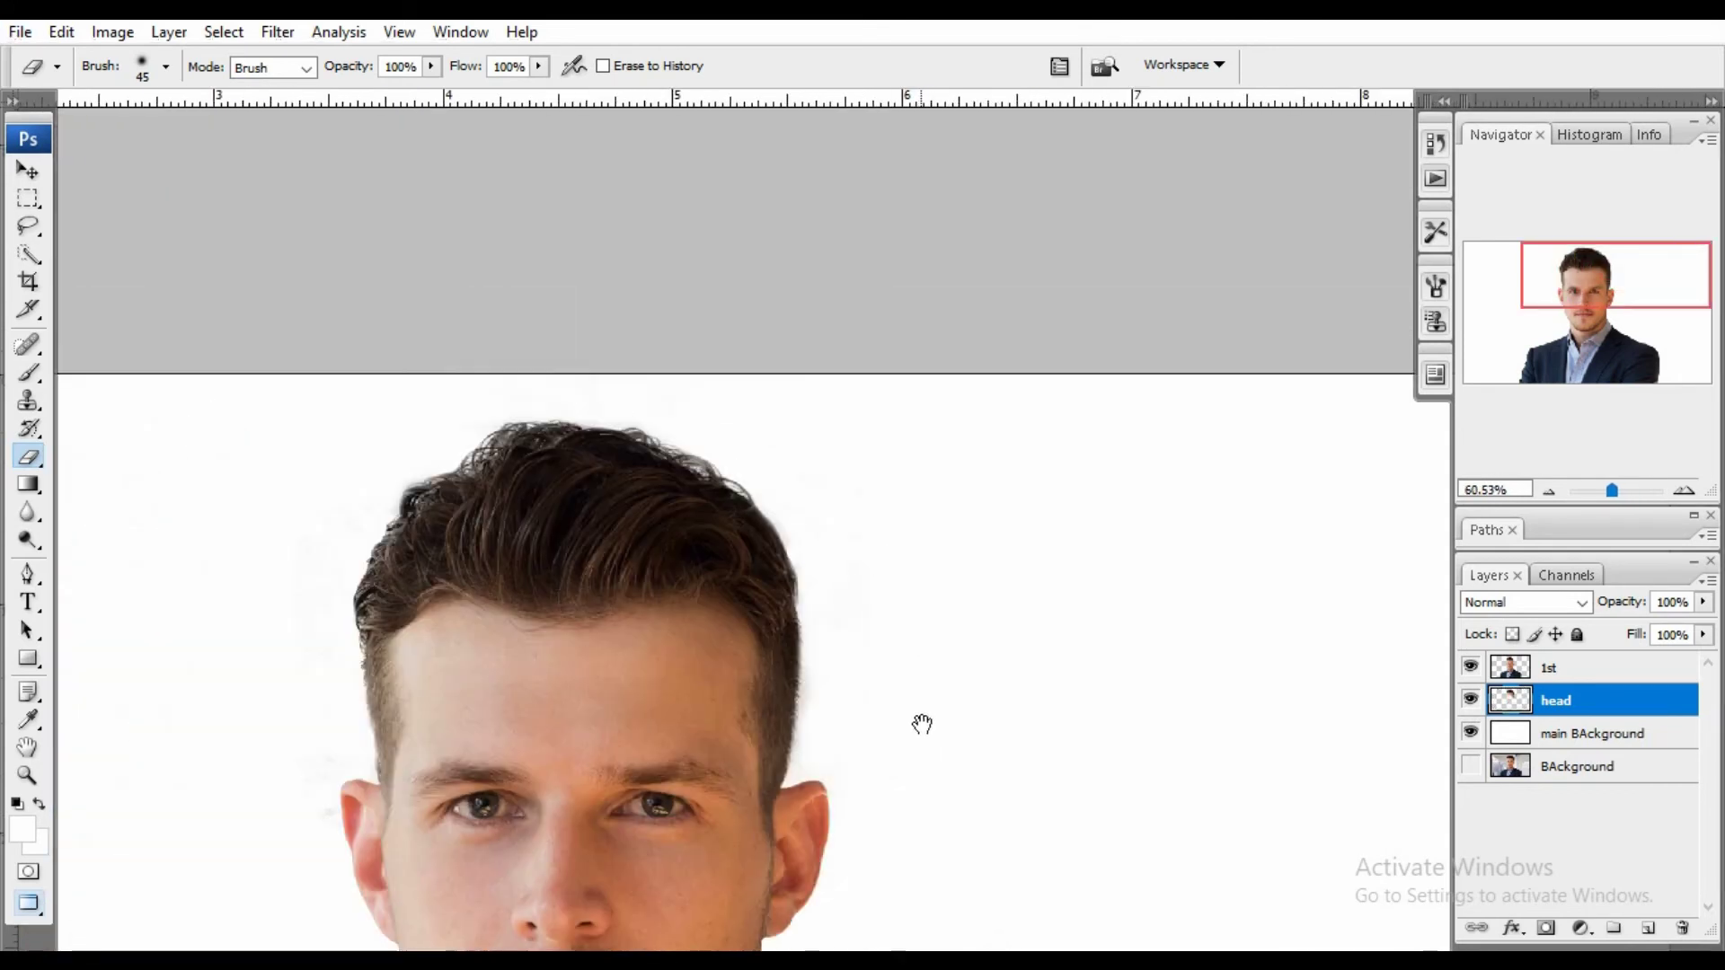
scroll(1105, 339, down, 3)
scroll(1105, 340, down, 2)
scroll(1106, 485, down, 3)
mouse_move(1106, 486)
mouse_down()
mouse_move(810, 517)
mouse_move(935, 509)
mouse_up()
scroll(847, 508, up, 1)
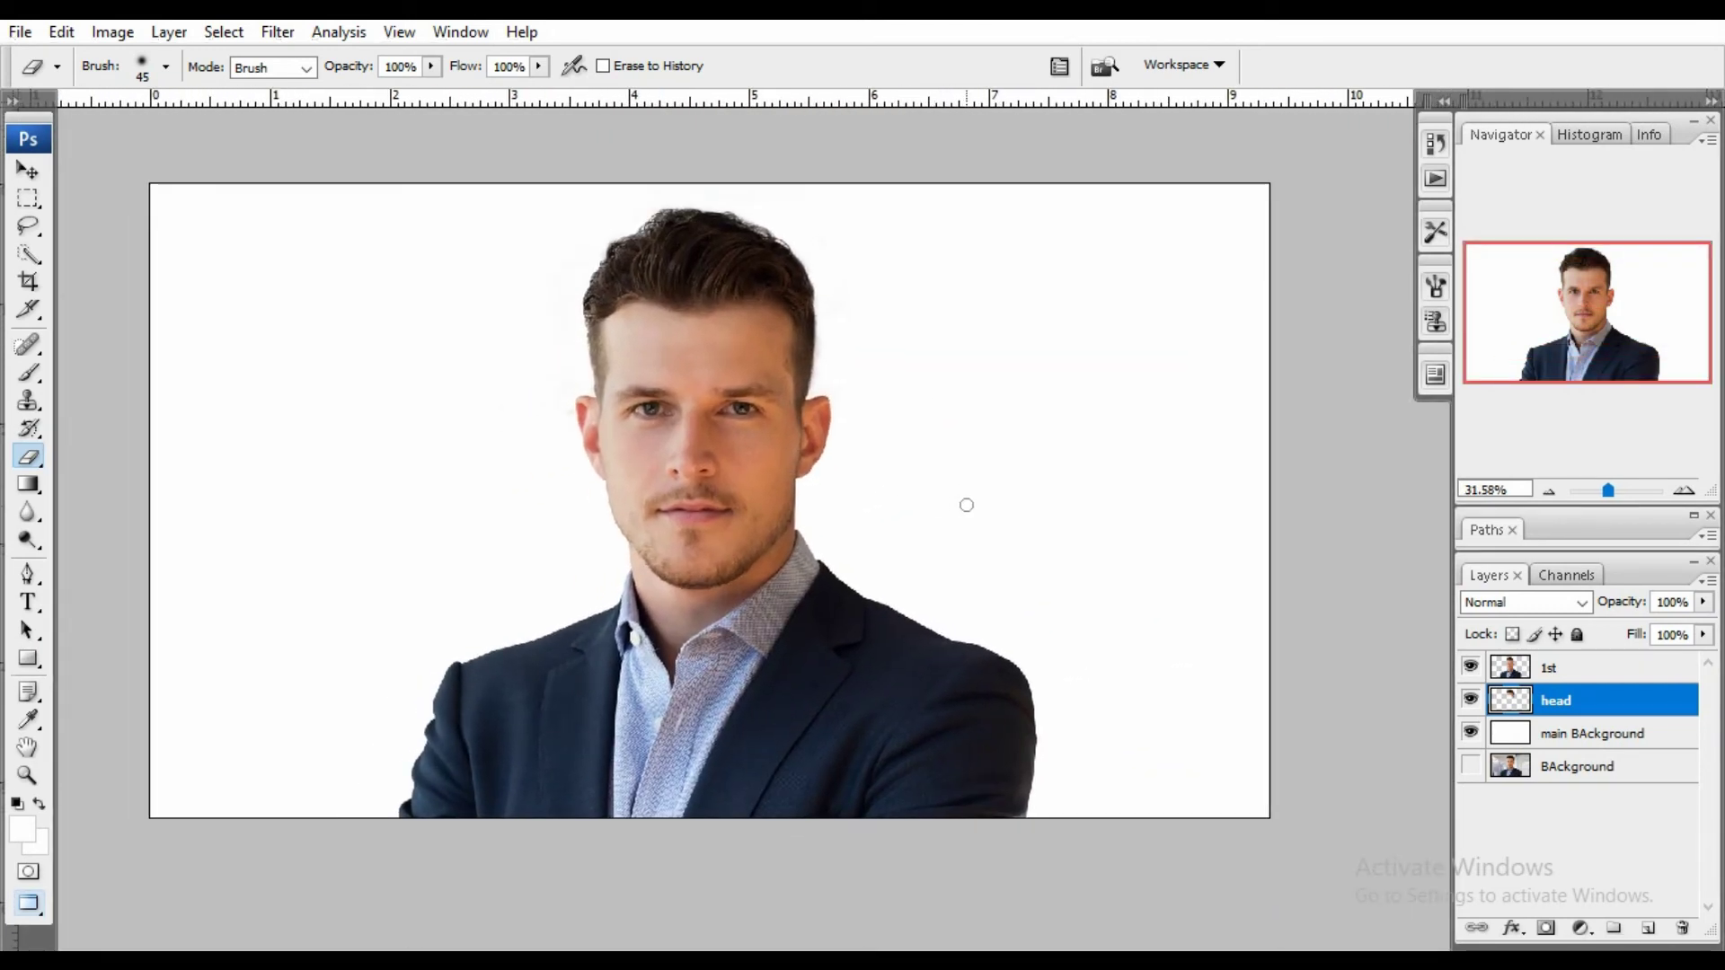
Fill the main BAckground layer with bright green, then trash the original BAckground layer.
click(1566, 737)
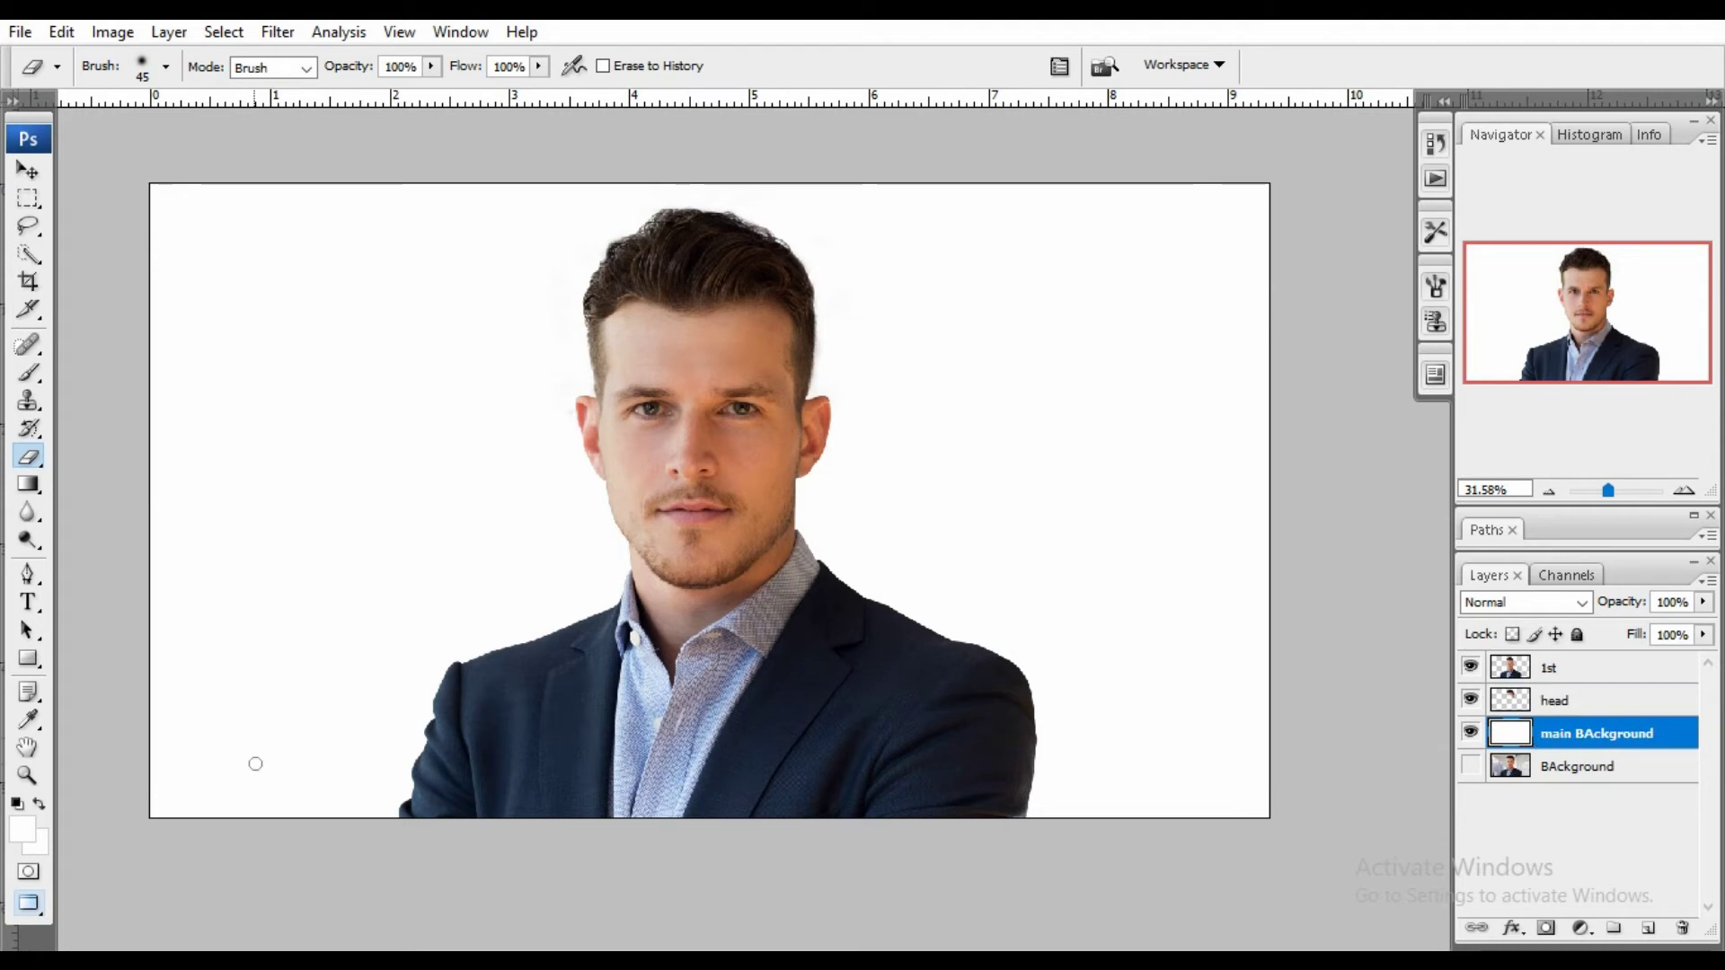
click(20, 832)
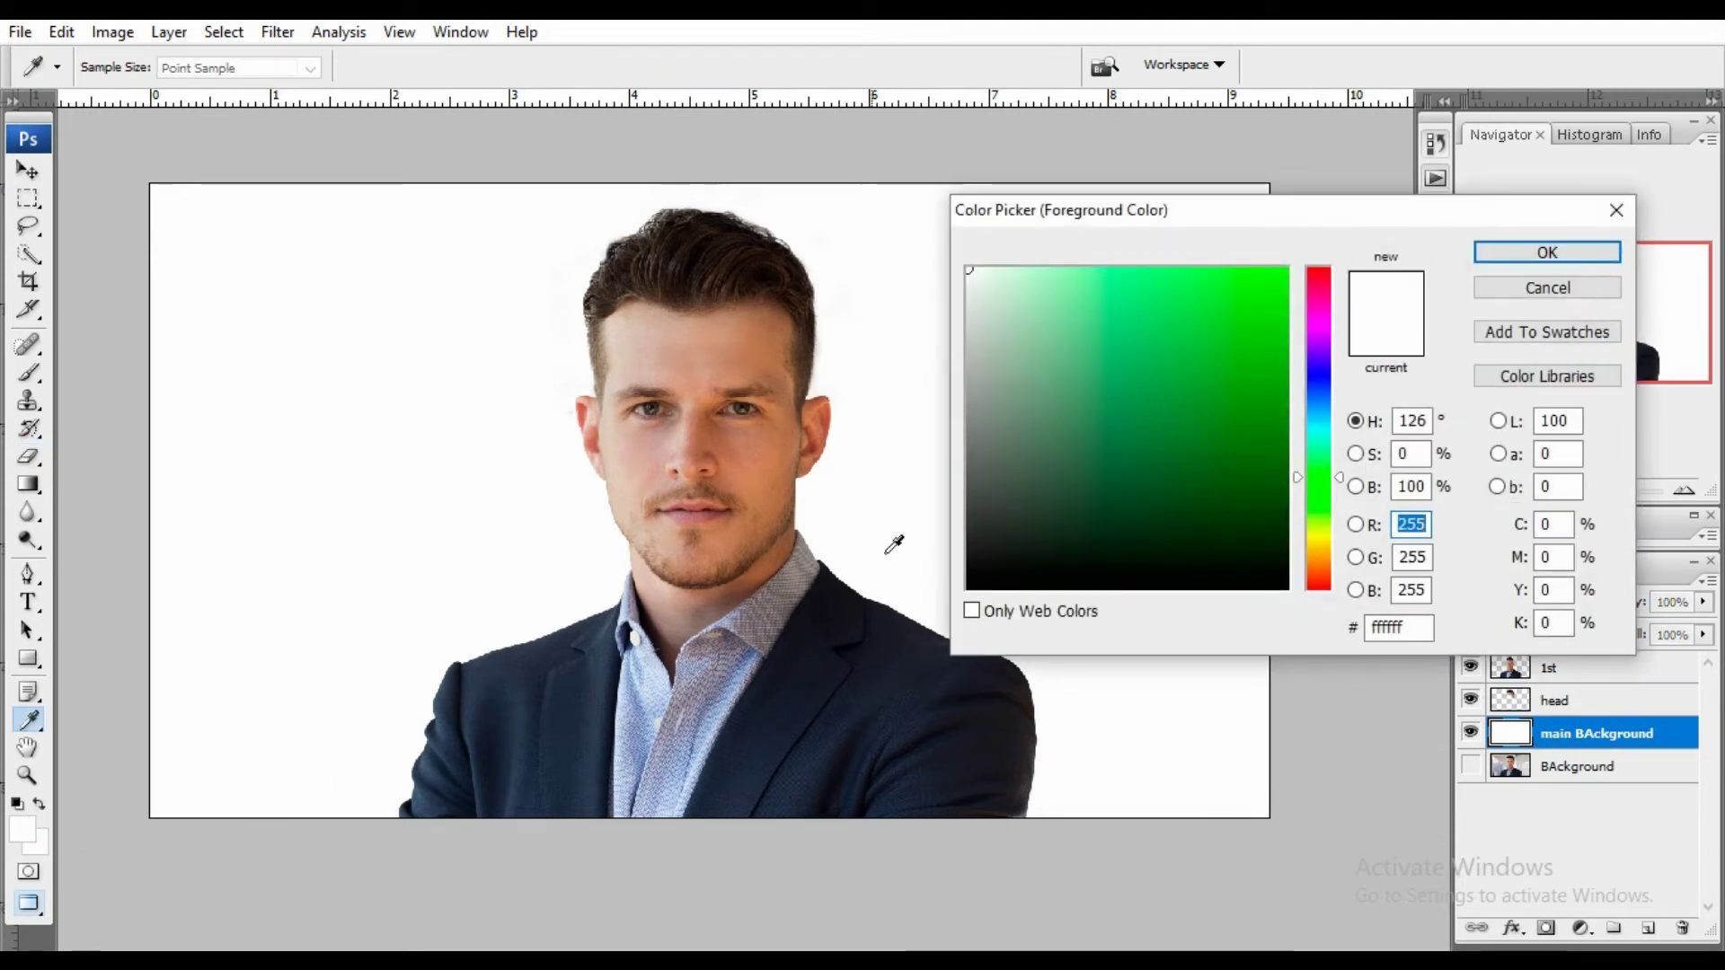
click(1286, 328)
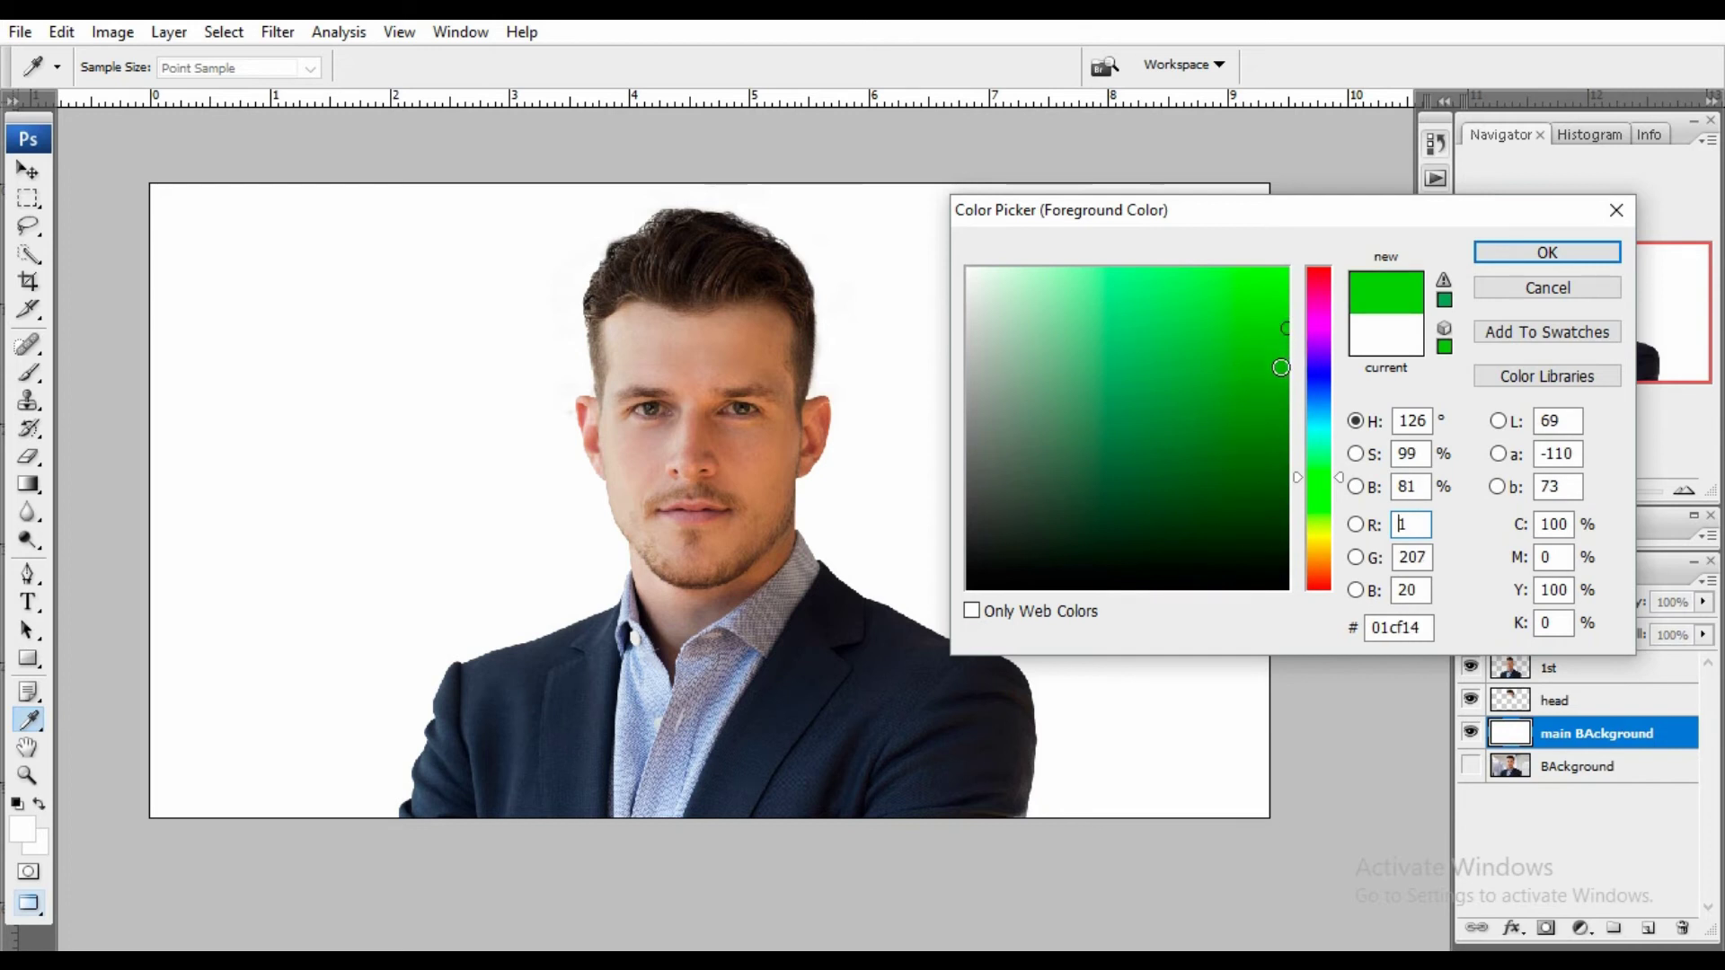
click(1546, 252)
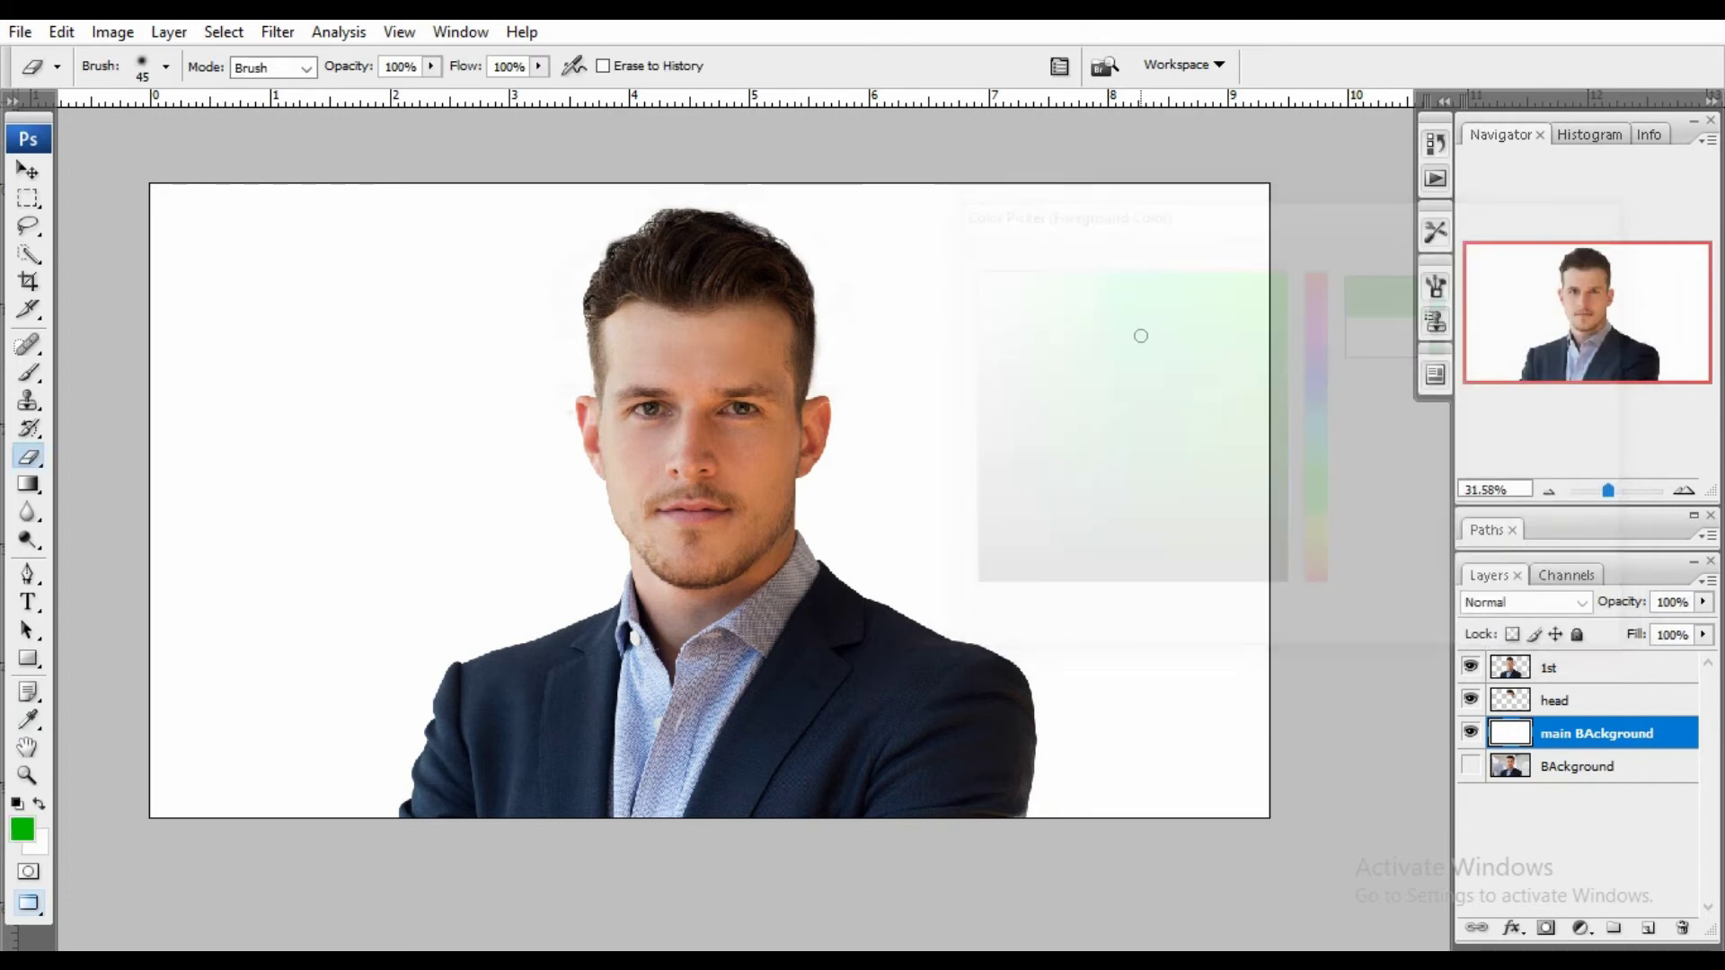
key(alt+BackSpace)
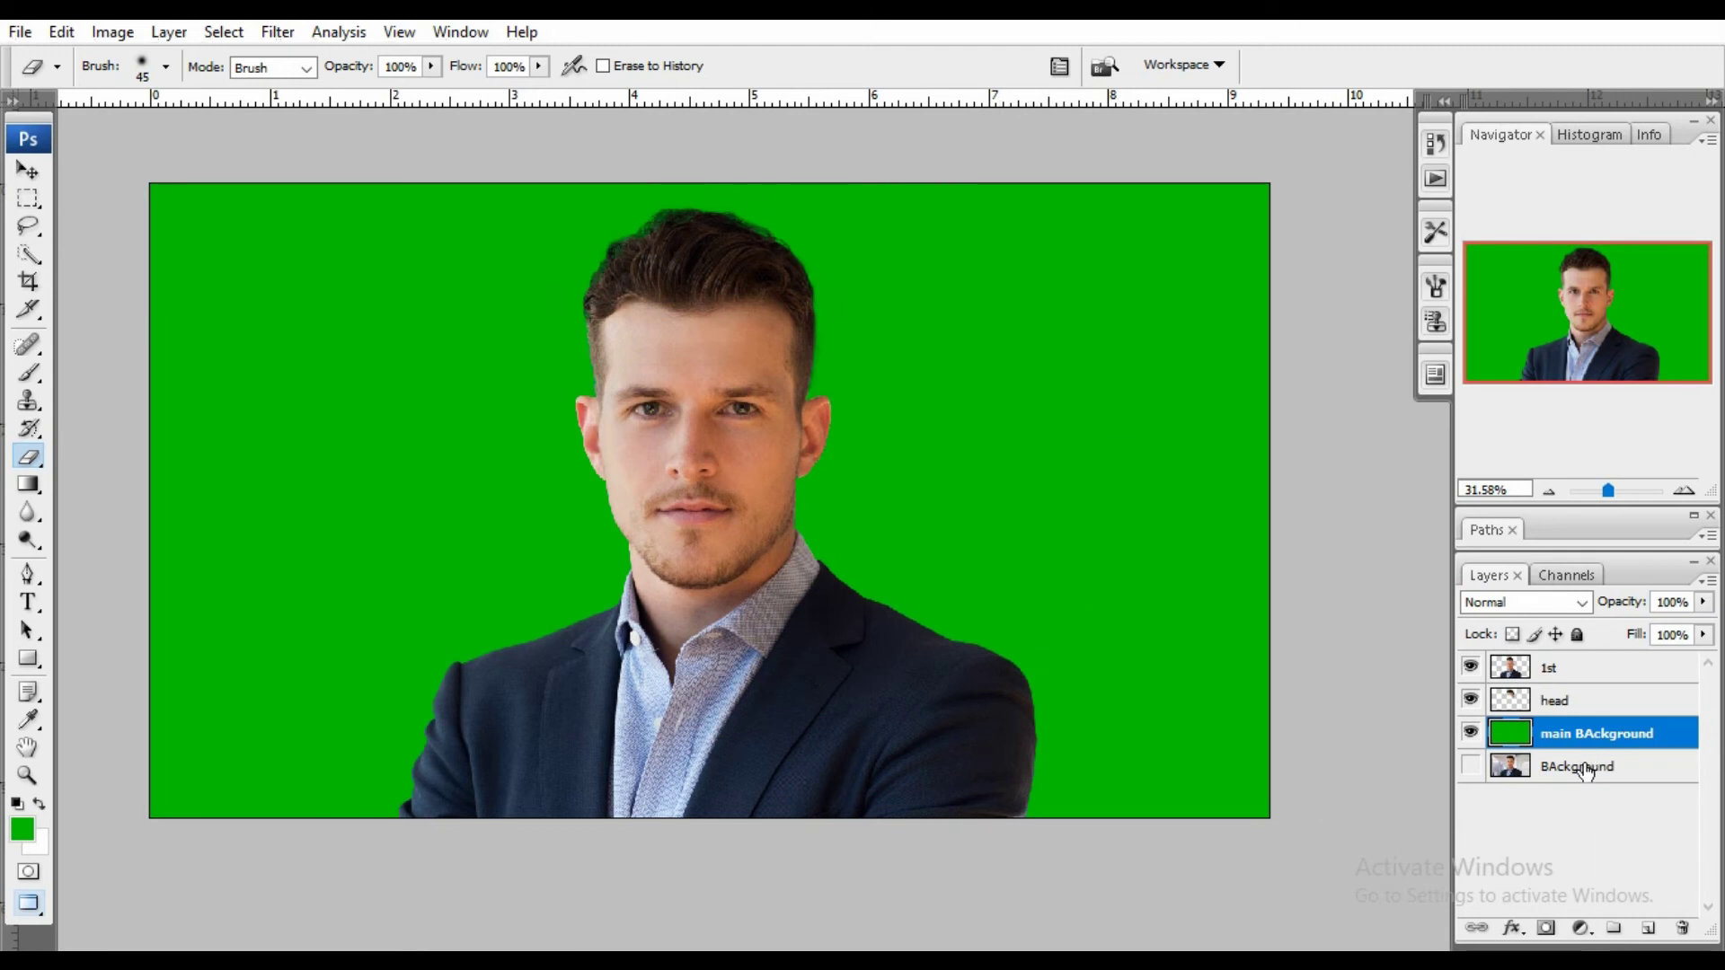
drag(1586, 771, 1678, 930)
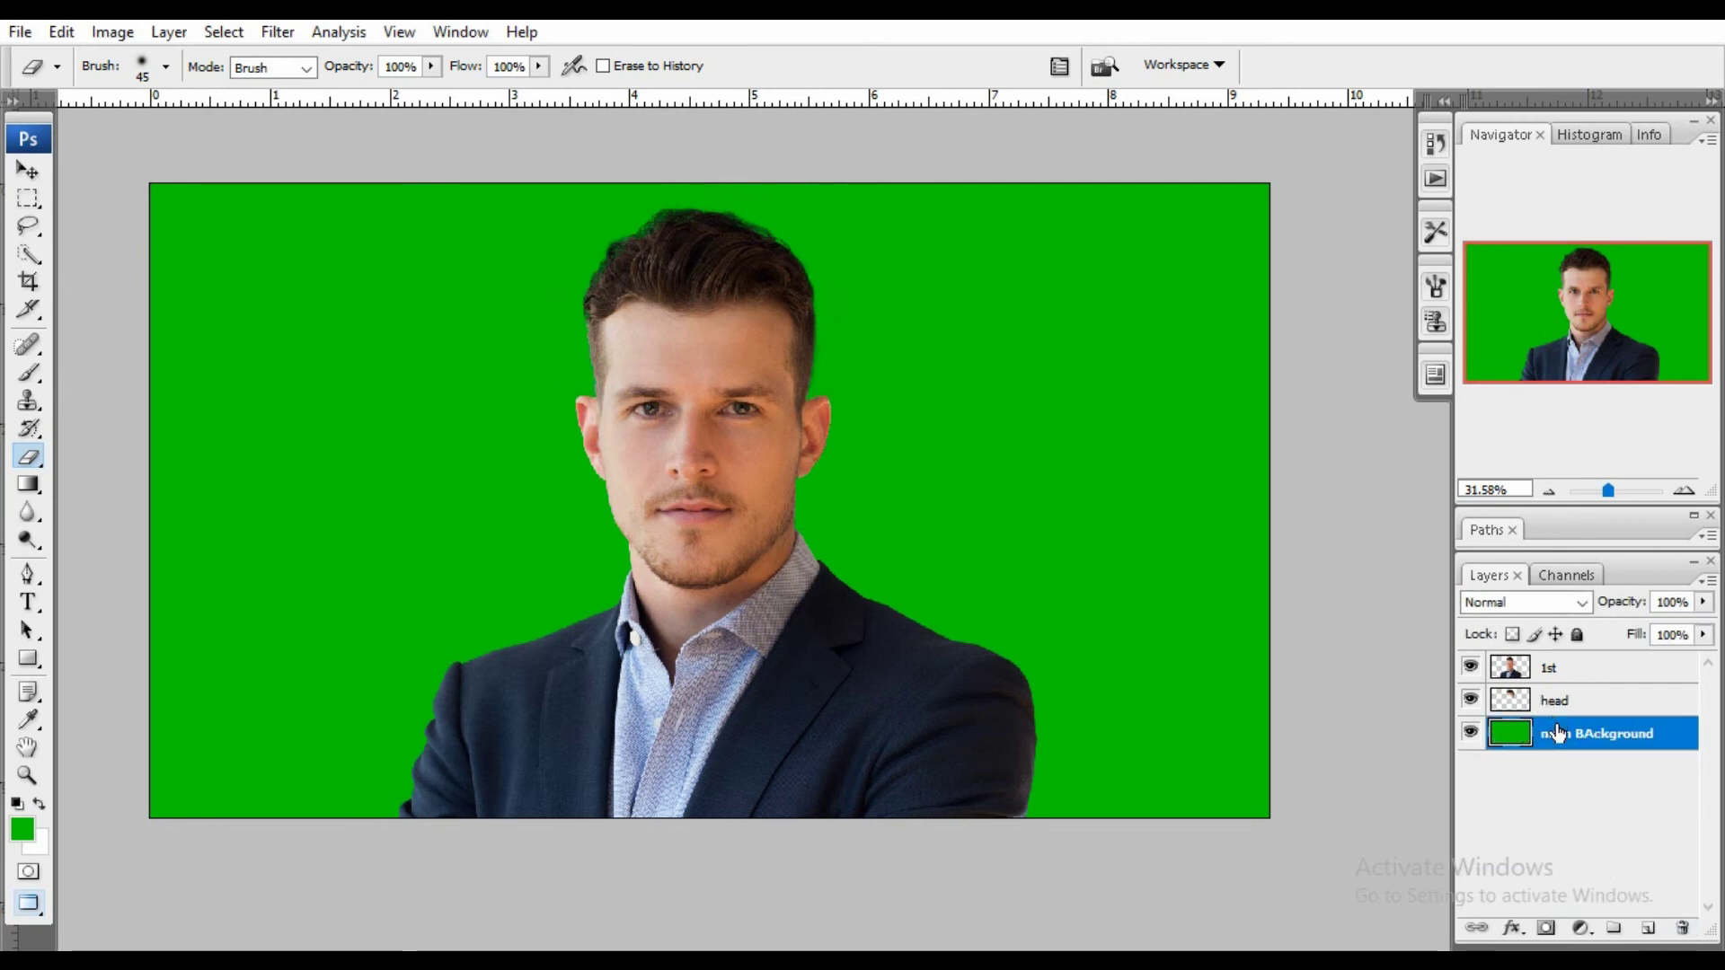
Refill the main BAckground layer with deep blue 0517bf instead of green.
click(21, 831)
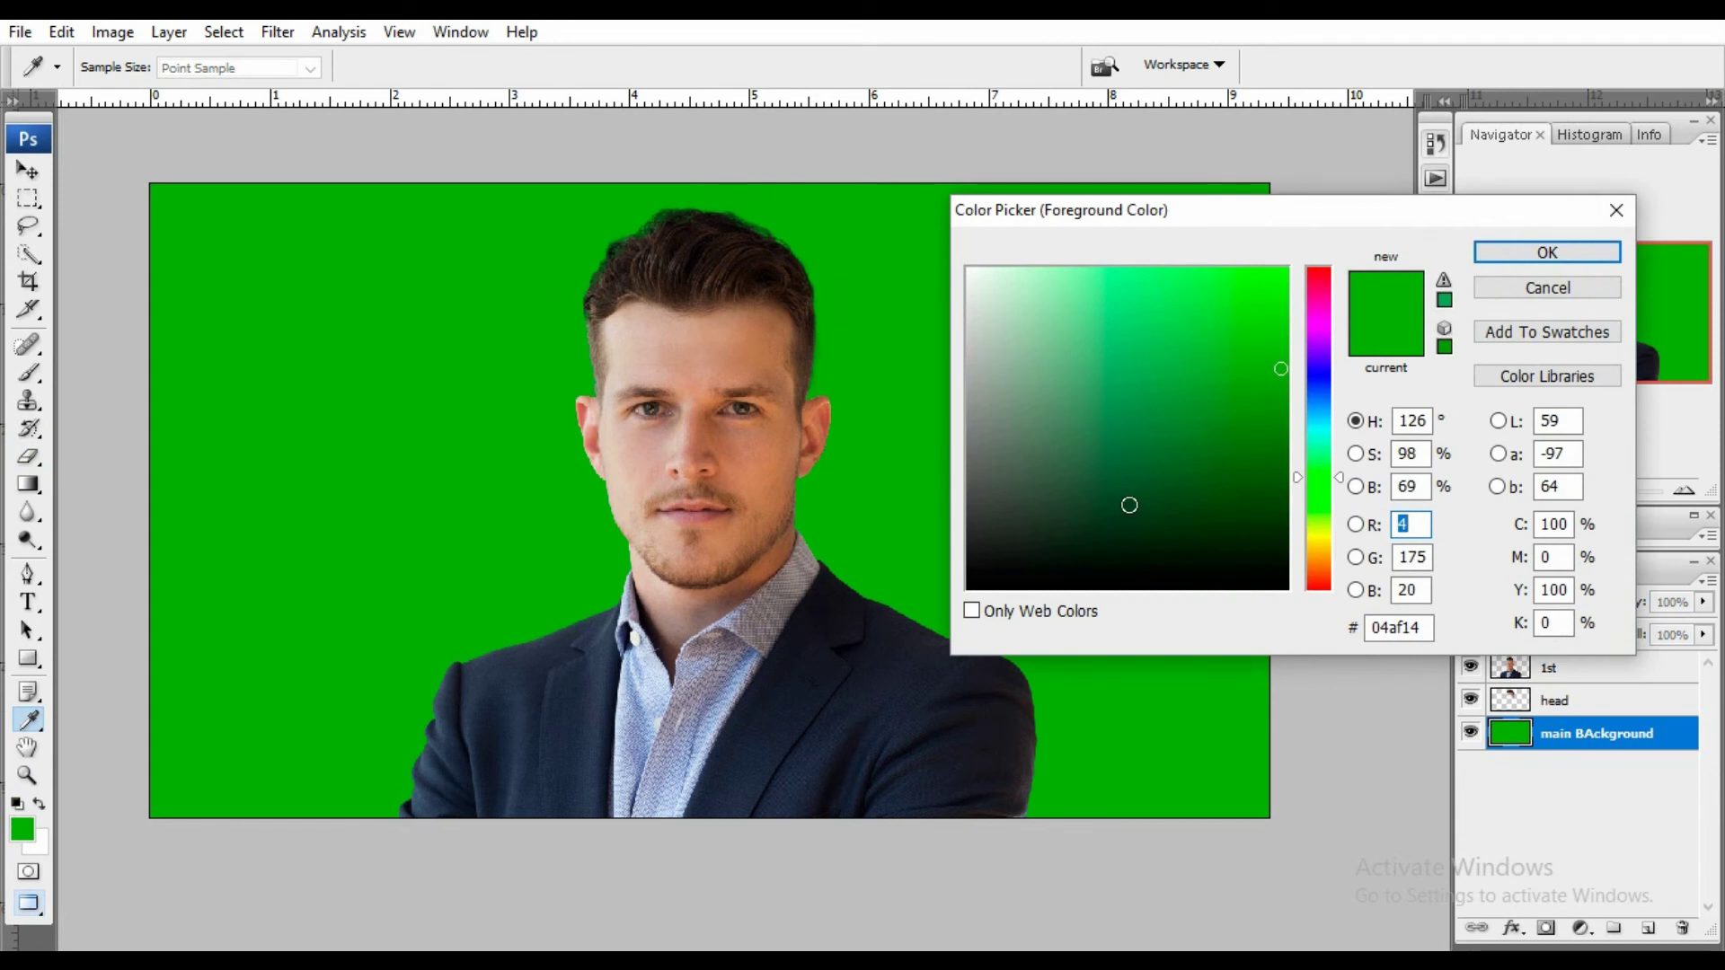
click(1323, 381)
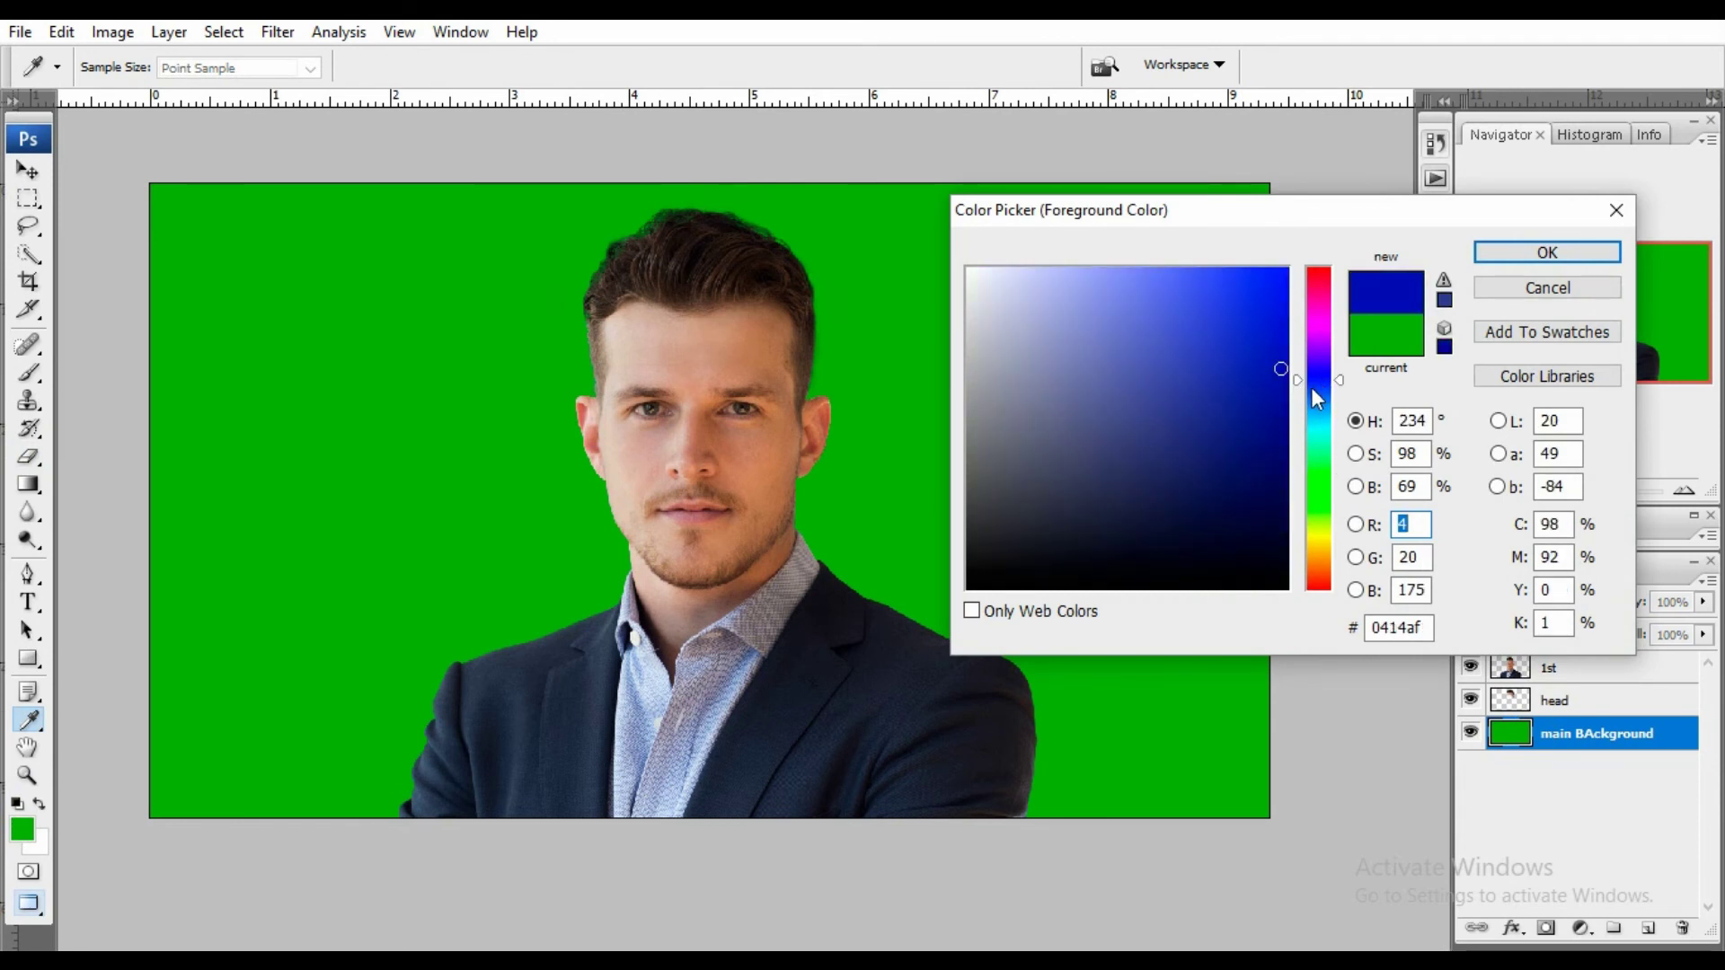
click(1140, 277)
drag(1264, 402, 1280, 340)
click(1512, 256)
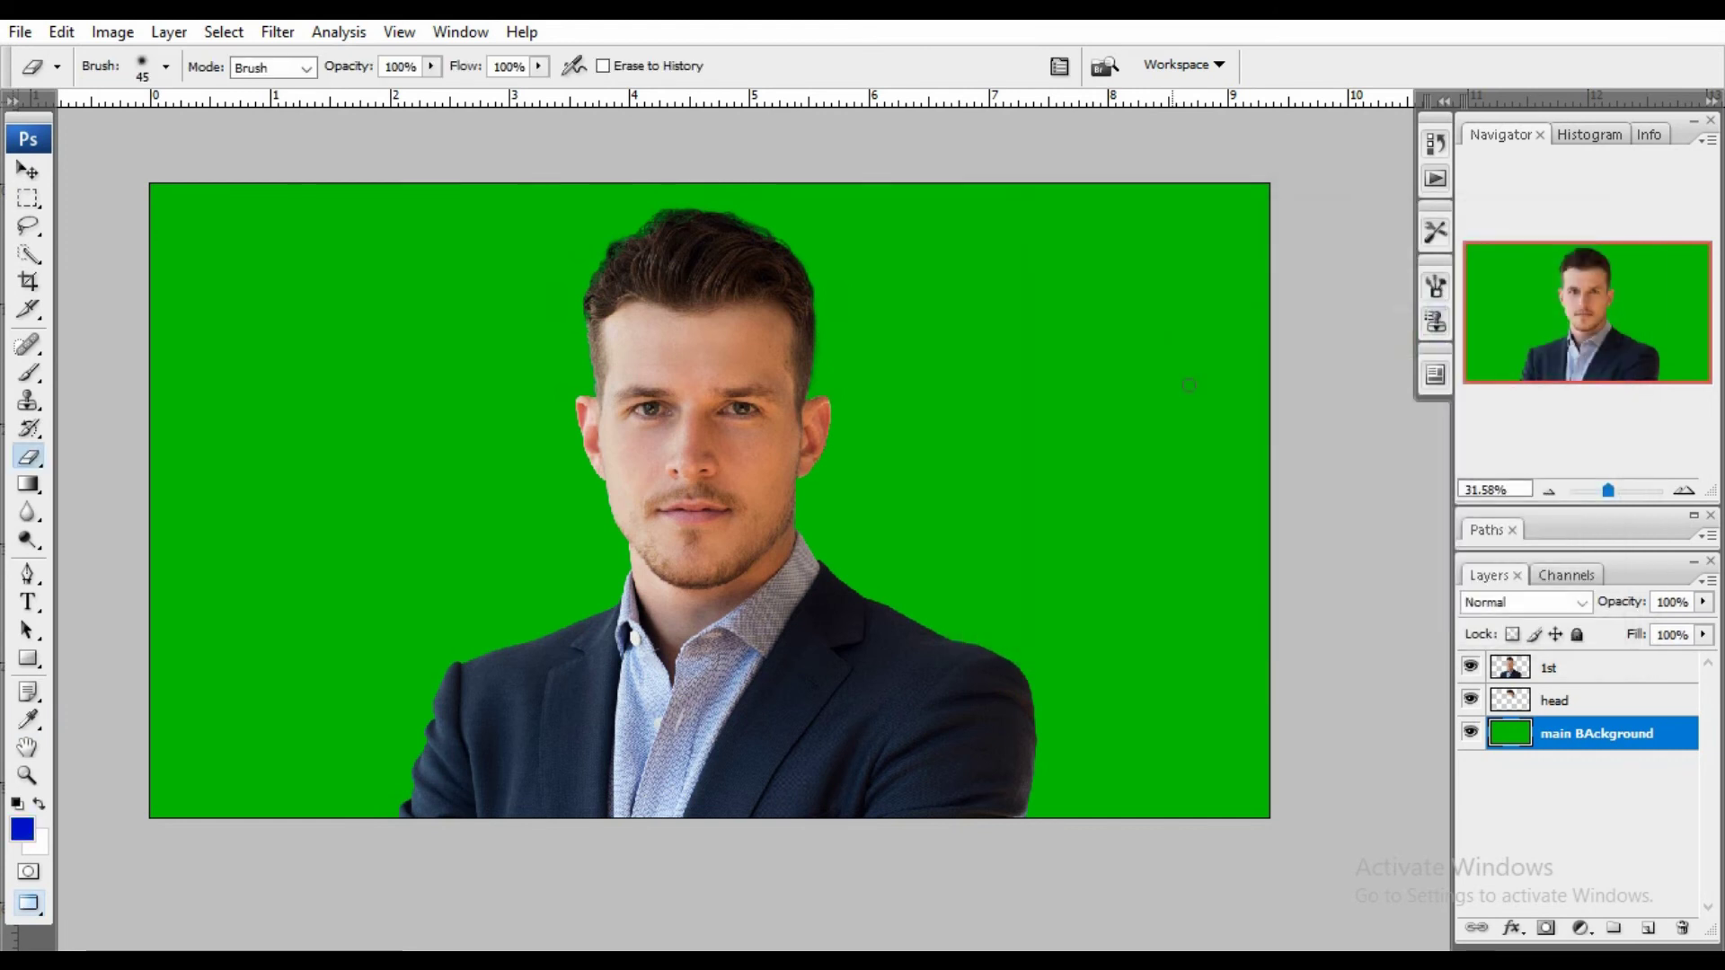
key(alt+BackSpace)
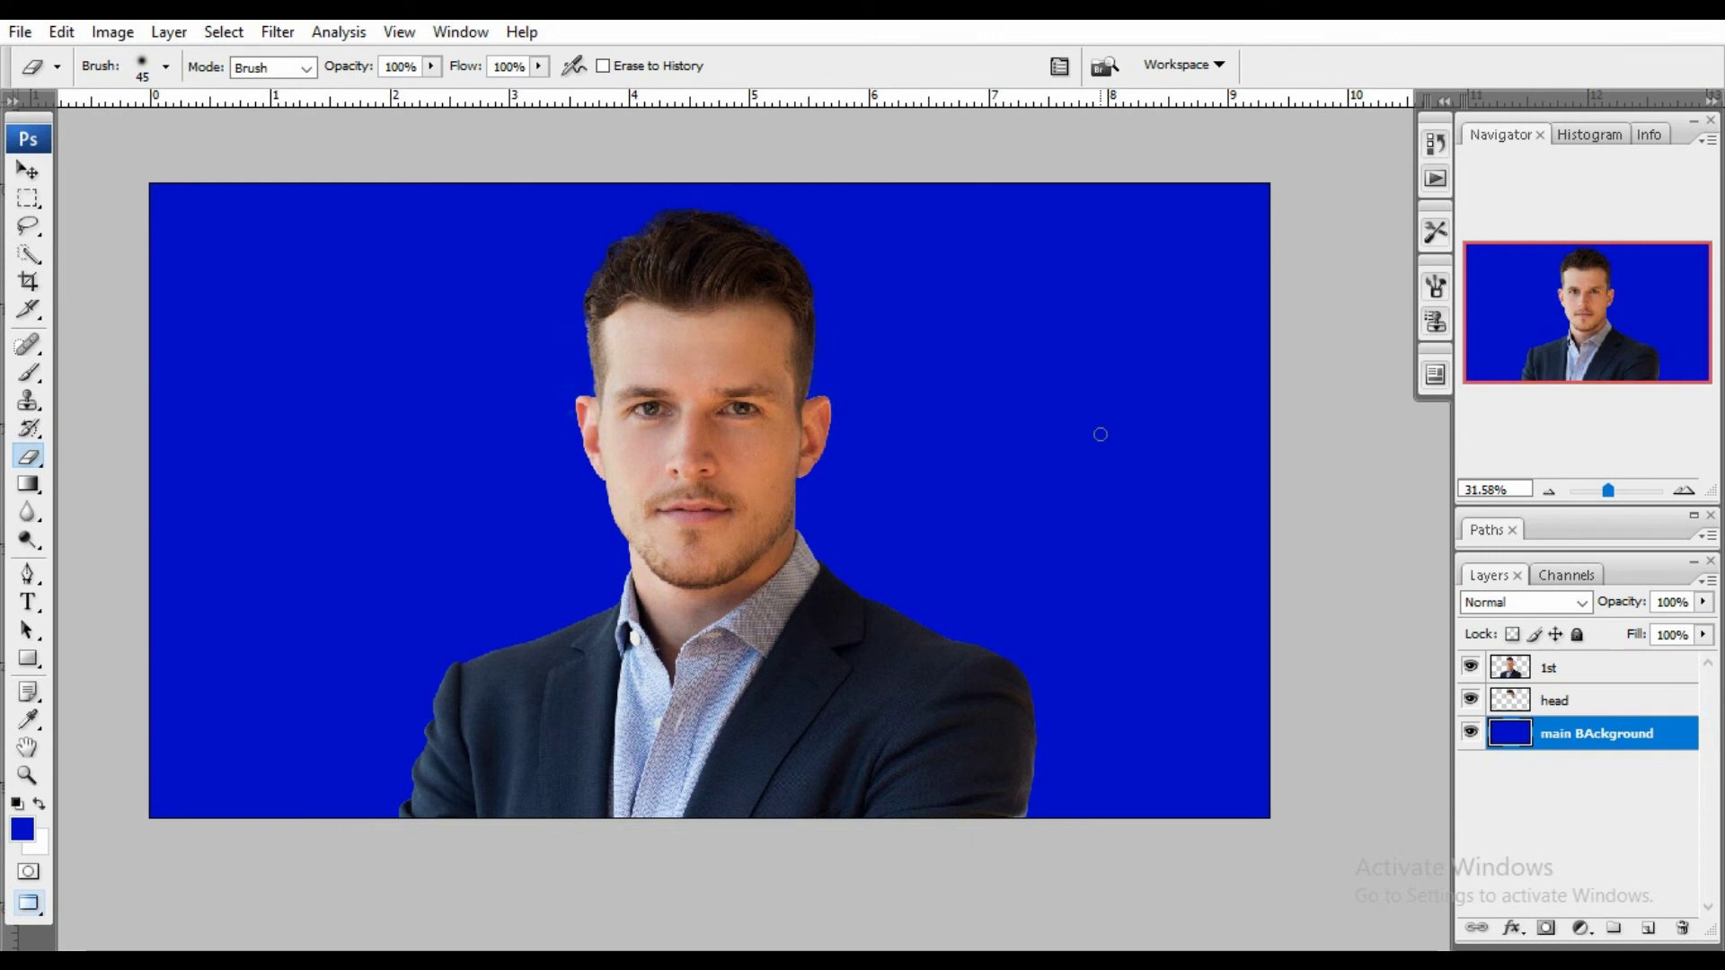
drag(969, 657, 931, 653)
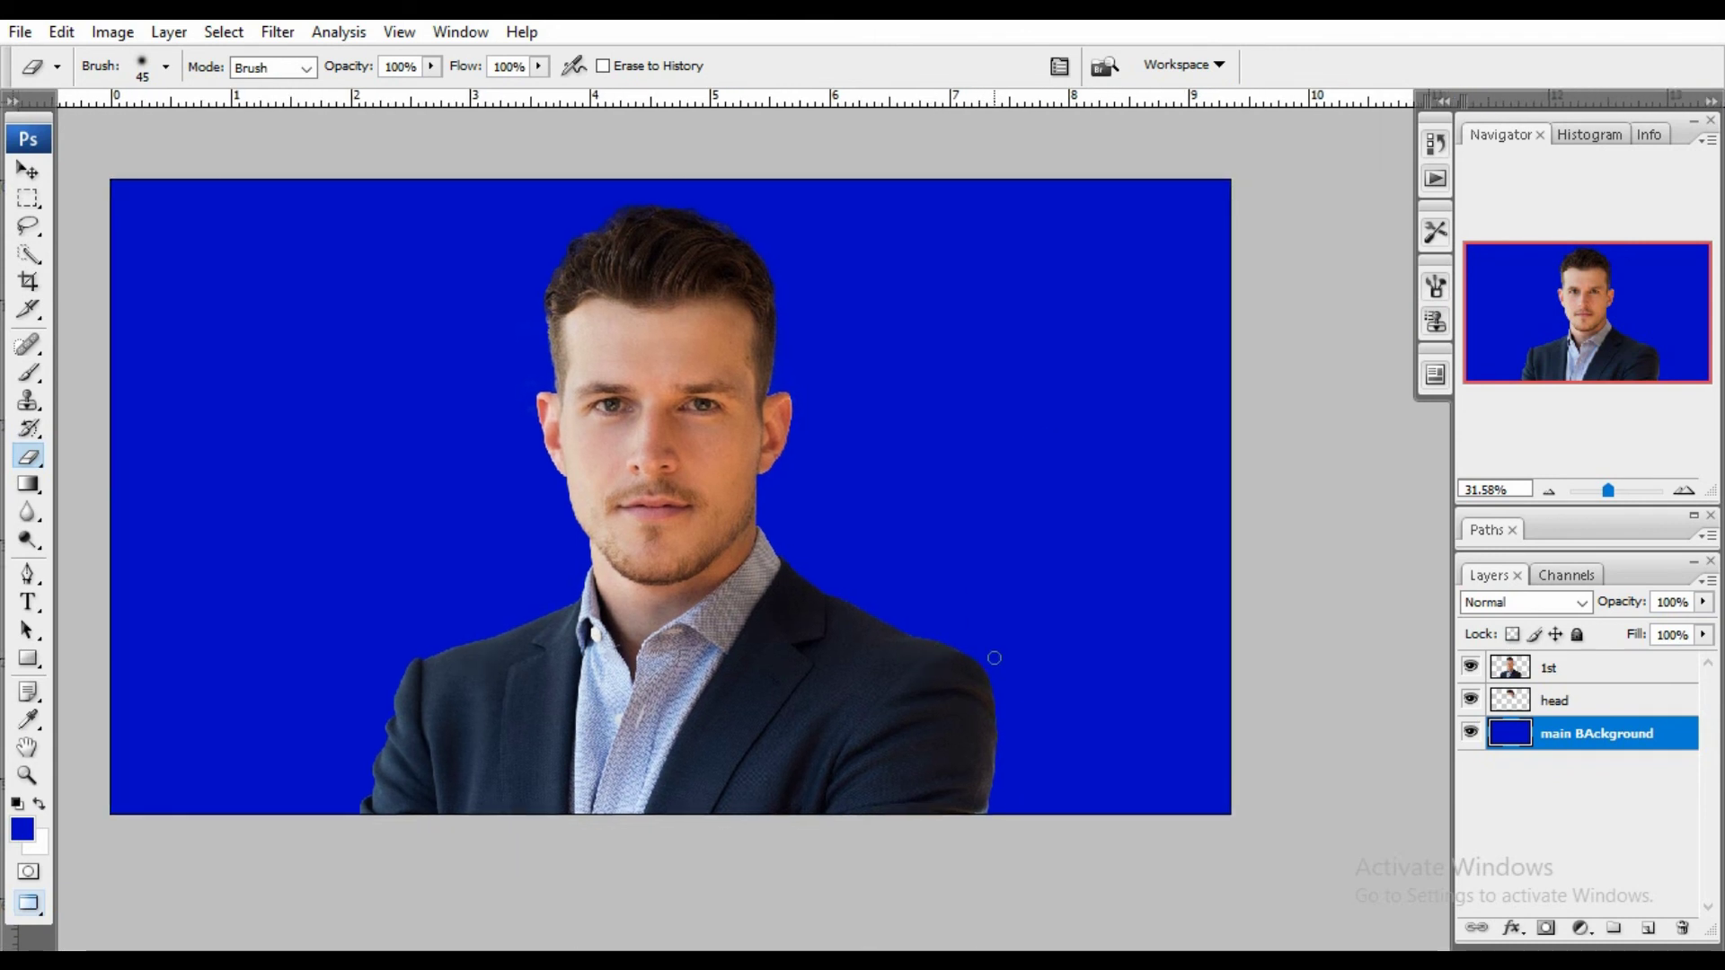